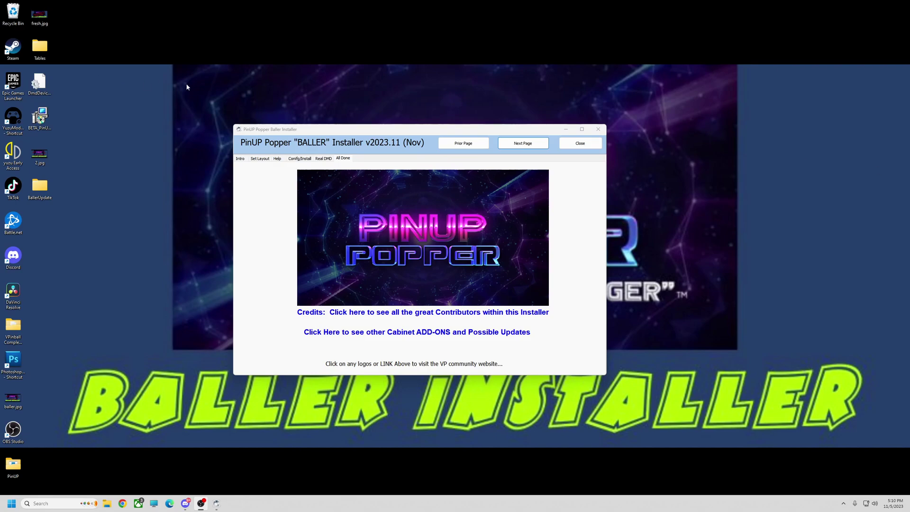
Step: Shift the PinUP Popper Baller Installer window slightly aside on the desktop
{"action": "left_click_drag", "start_coordinate": [442, 134], "coordinate": [414, 152]}
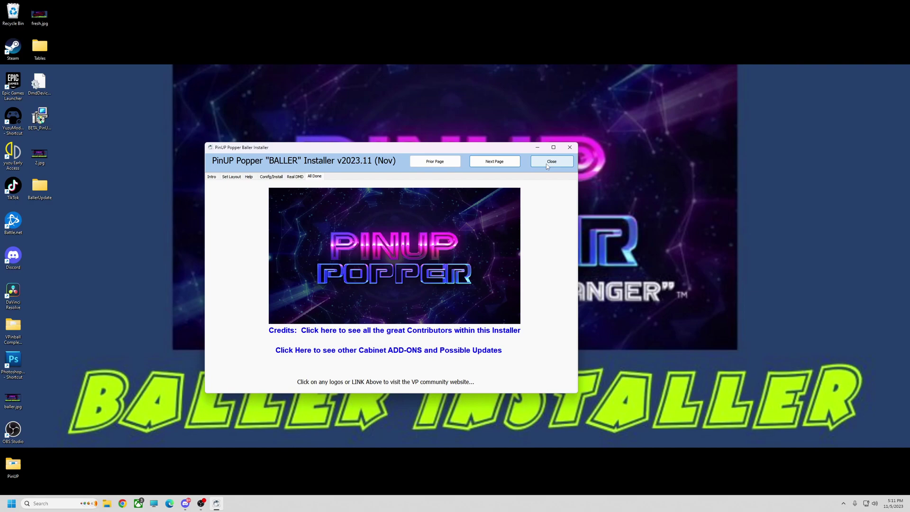
{"action": "left_click_drag", "start_coordinate": [411, 151], "coordinate": [431, 153]}
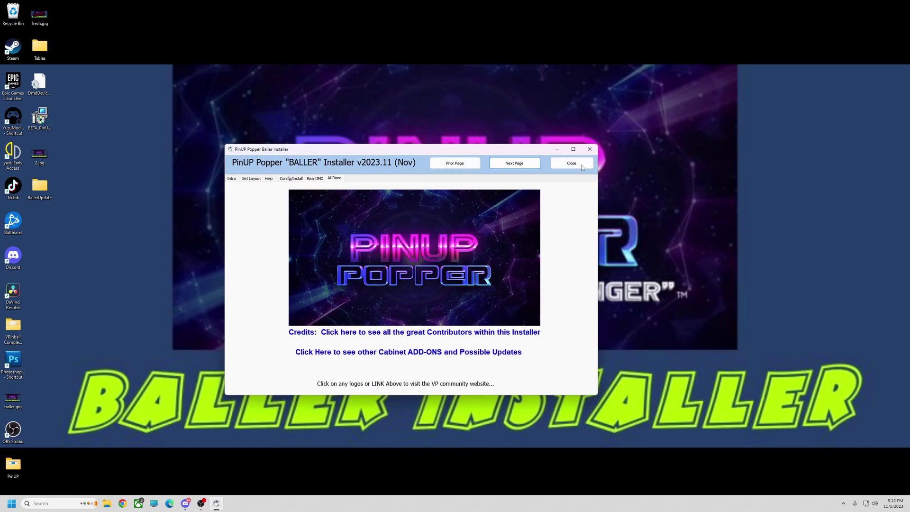
{"action": "left_click_drag", "start_coordinate": [423, 147], "coordinate": [449, 166]}
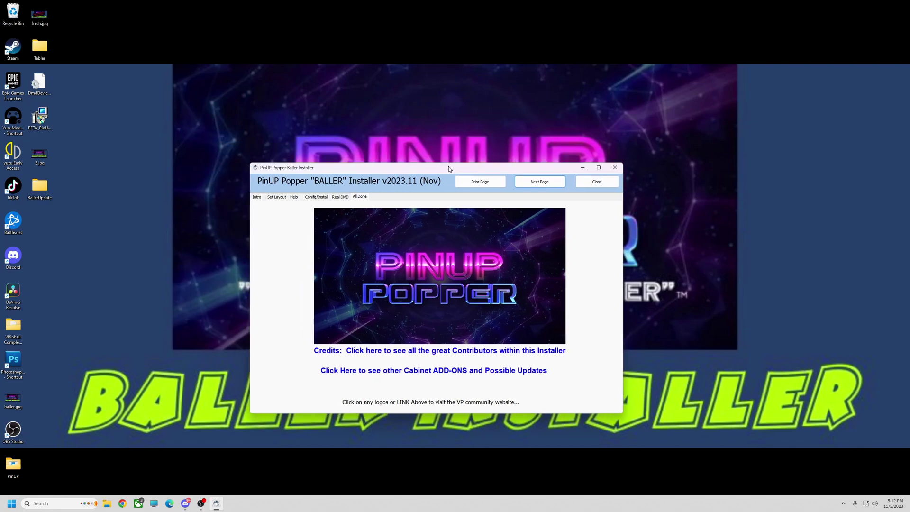
Step: Close the finished installer and bring up File Explorer at This PC on the right
{"action": "left_click", "coordinate": [610, 183]}
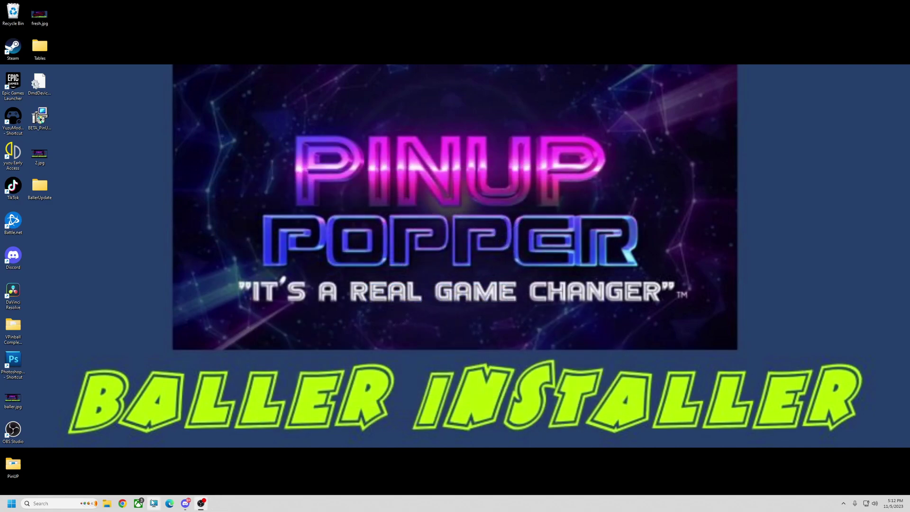
{"action": "left_click", "coordinate": [154, 503]}
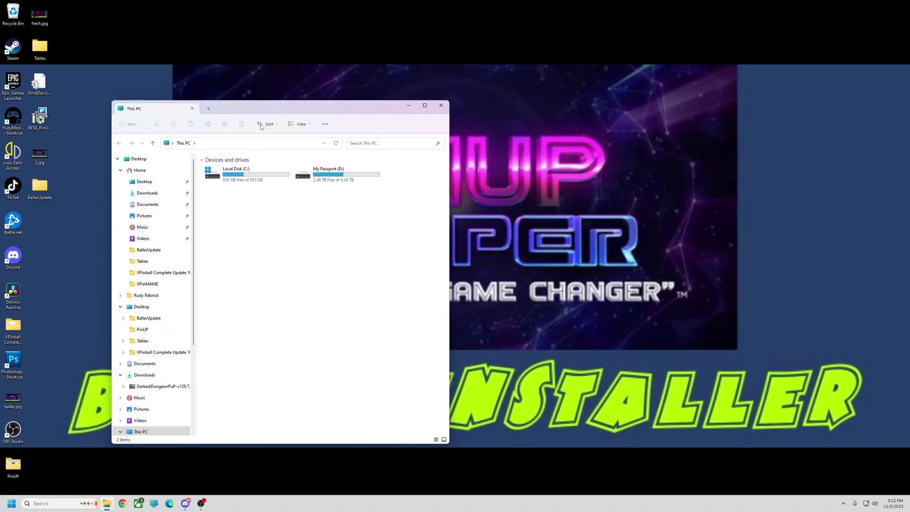
{"action": "left_click_drag", "start_coordinate": [332, 110], "coordinate": [672, 125]}
Step: Browse to C:\vPinball\VisualPinball\VPinMAME and scroll through its file list
{"action": "double_click", "coordinate": [572, 189]}
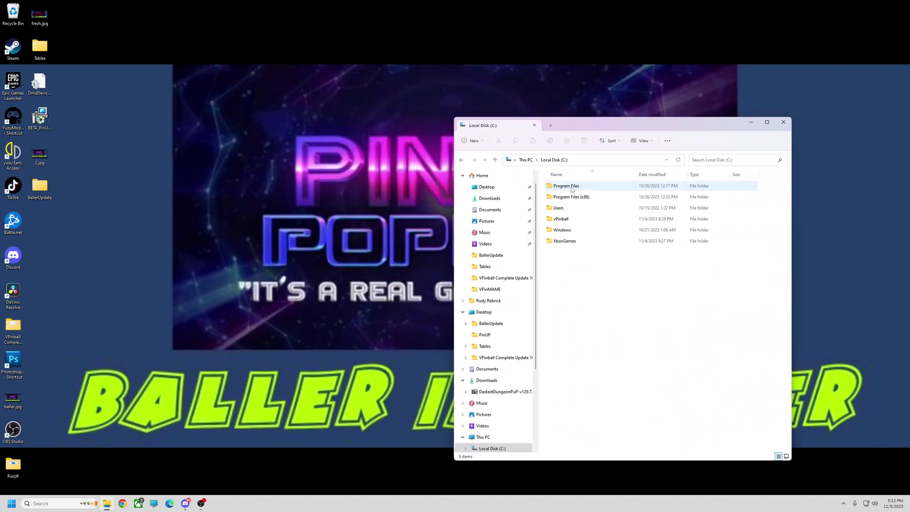
{"action": "double_click", "coordinate": [569, 221]}
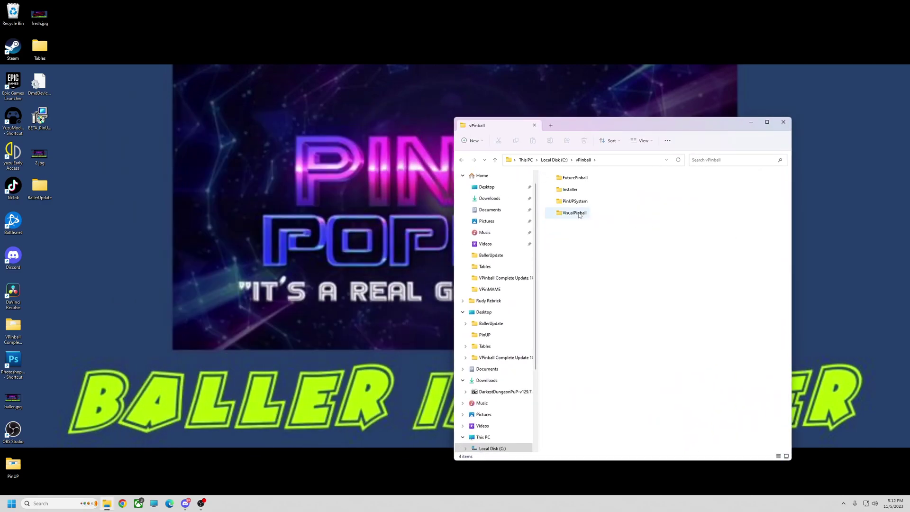
{"action": "double_click", "coordinate": [578, 214]}
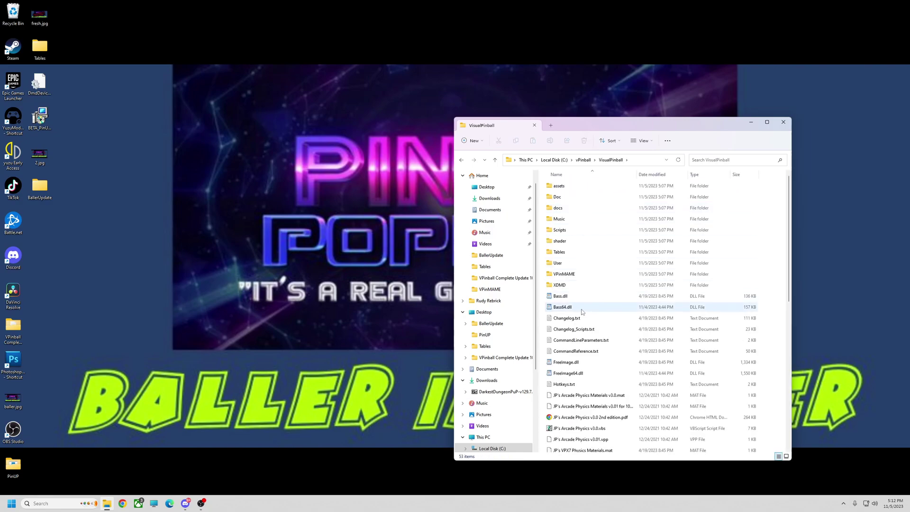
{"action": "left_click", "coordinate": [557, 275]}
{"action": "double_click", "coordinate": [556, 274]}
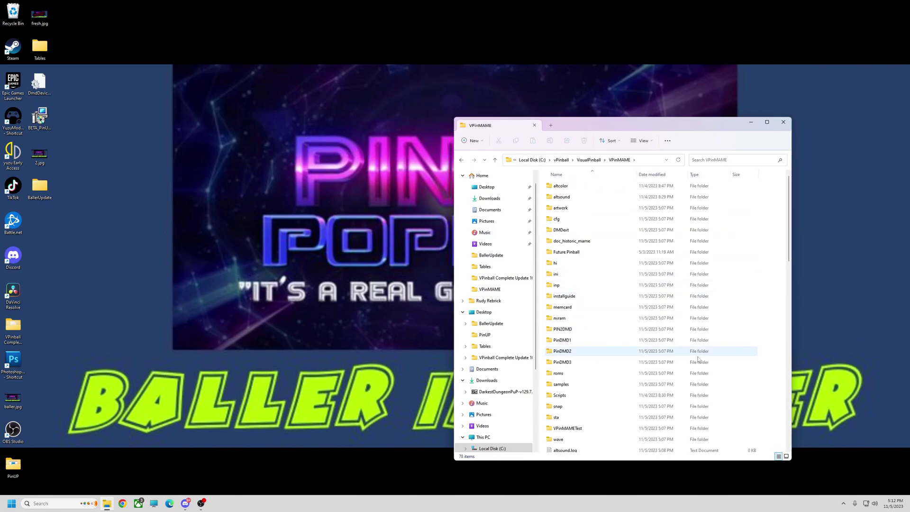
{"action": "scroll", "coordinate": [601, 356], "scroll_direction": "down", "scroll_amount": 5}
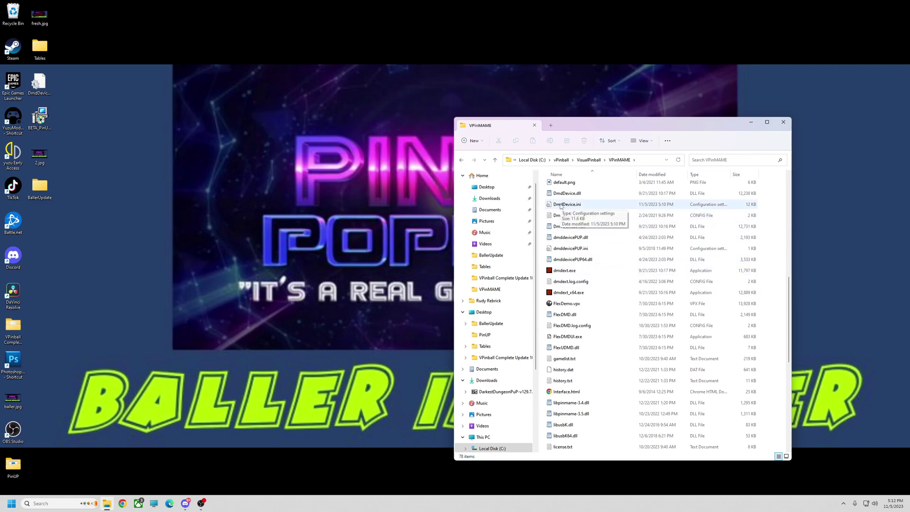
Step: Show only DmdDevice.ini in Notepad on the left, with VPUniverse Forums loaded in Chrome
{"action": "double_click", "coordinate": [560, 205]}
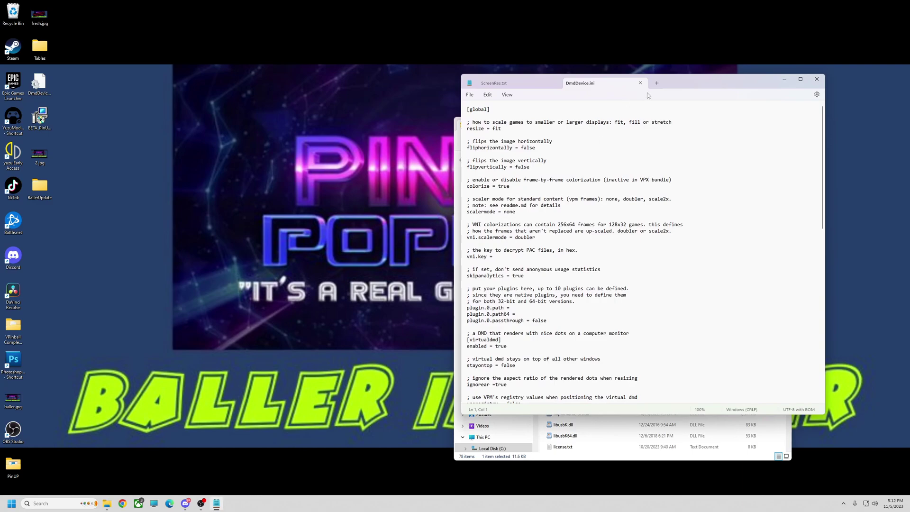
{"action": "left_click", "coordinate": [554, 85]}
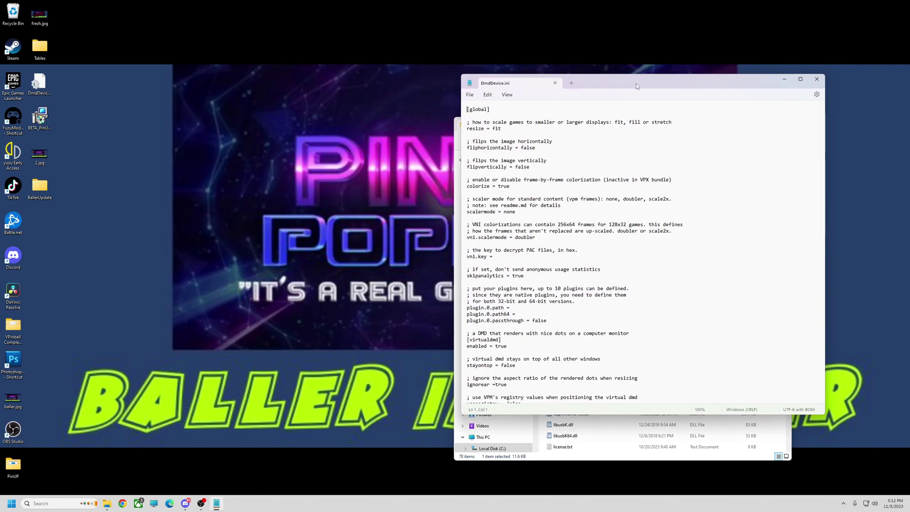
{"action": "left_click_drag", "start_coordinate": [636, 83], "coordinate": [315, 116]}
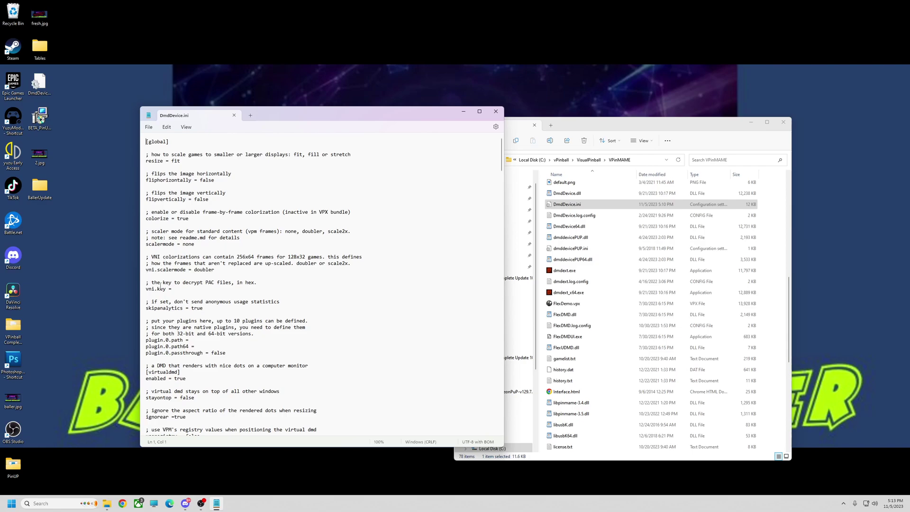
{"action": "left_click_drag", "start_coordinate": [313, 115], "coordinate": [272, 98]}
{"action": "left_click", "coordinate": [123, 503]}
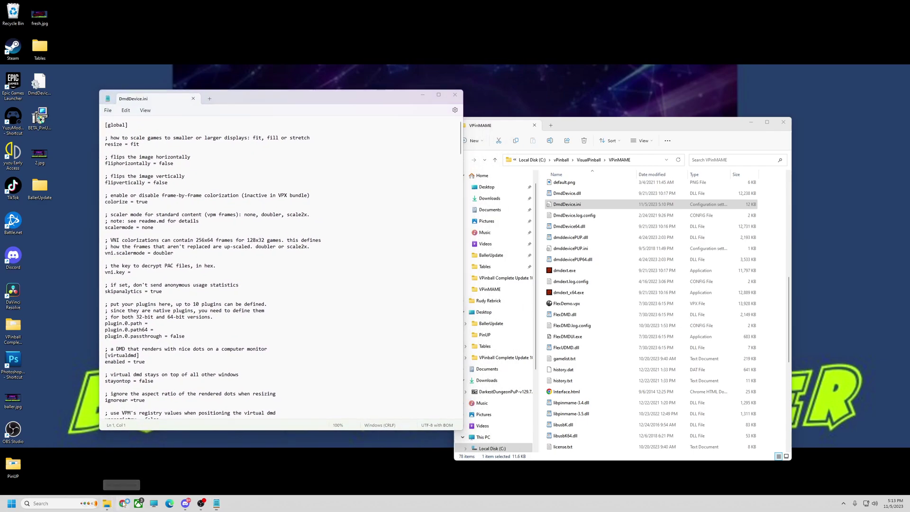
{"action": "left_click", "coordinate": [464, 142]}
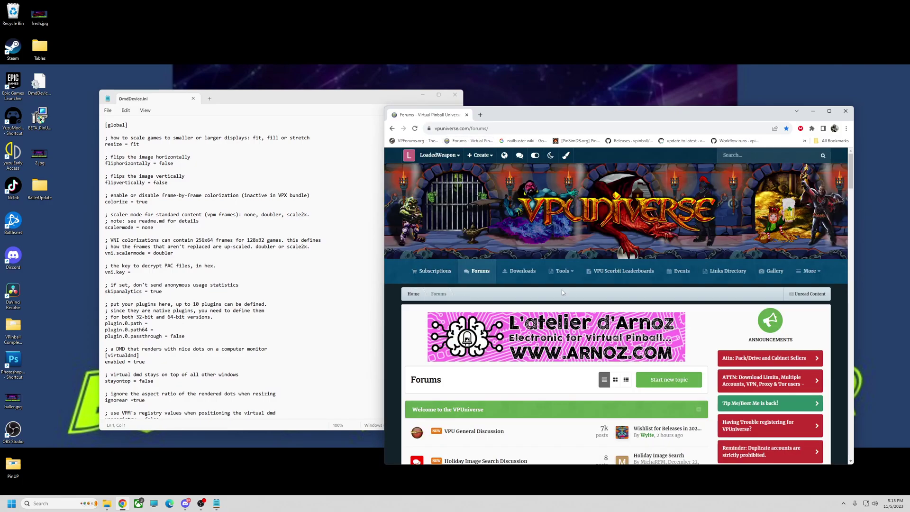
Step: Go to DMD Extensions' 'New release: v2.2.0 FINAL' thread and scroll to its DmdDevice.ini example
{"action": "scroll", "coordinate": [500, 311], "scroll_direction": "down", "scroll_amount": 15}
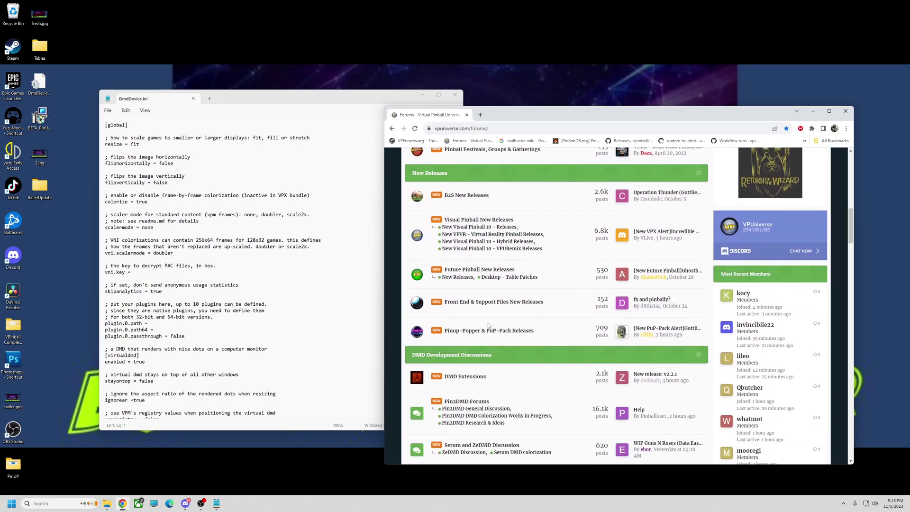
{"action": "scroll", "coordinate": [471, 381], "scroll_direction": "down", "scroll_amount": 2}
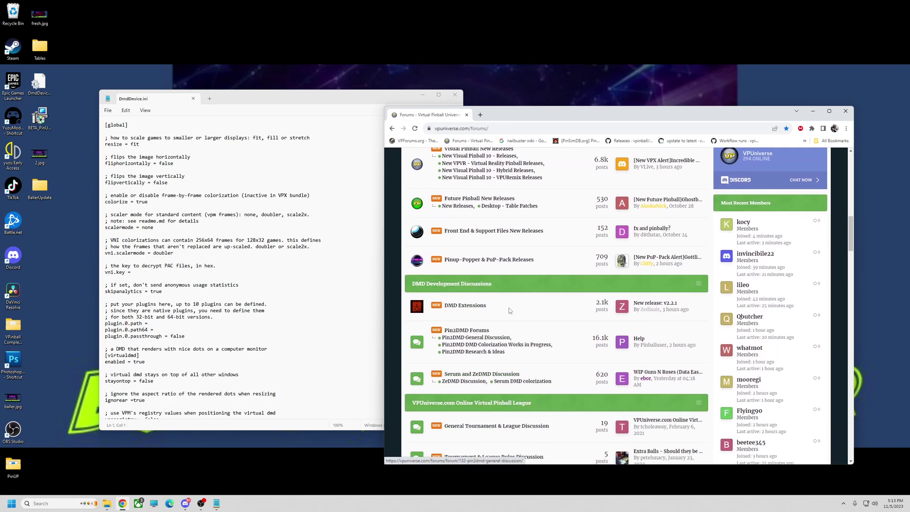
{"action": "left_click", "coordinate": [468, 305]}
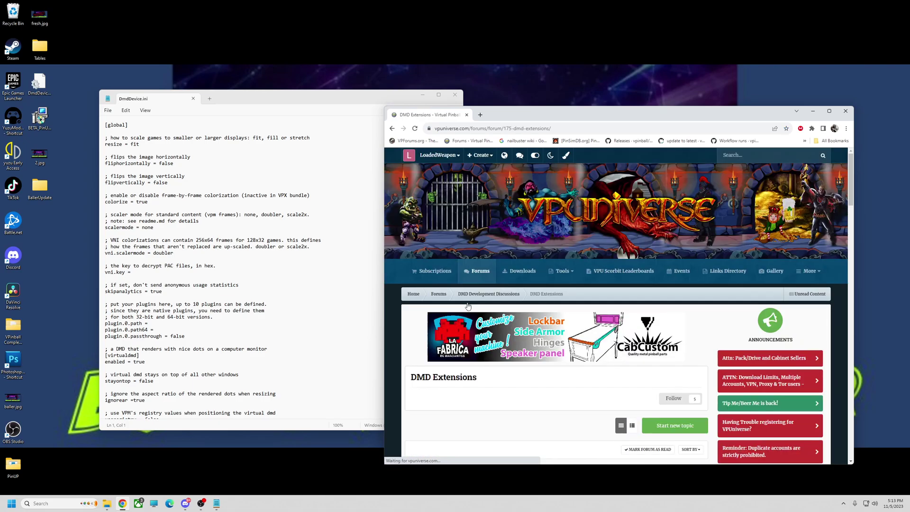
{"action": "scroll", "coordinate": [496, 359], "scroll_direction": "down", "scroll_amount": 5}
{"action": "scroll", "coordinate": [493, 331], "scroll_direction": "down", "scroll_amount": 6}
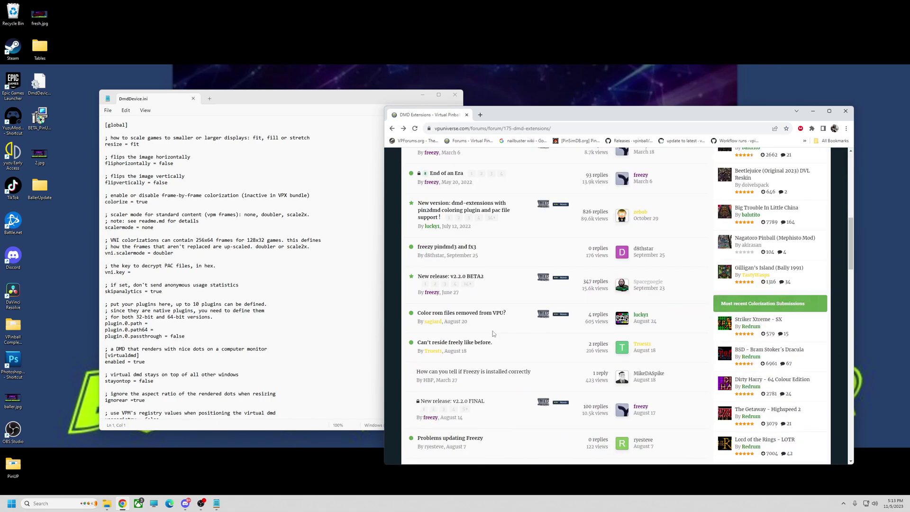
{"action": "scroll", "coordinate": [493, 331], "scroll_direction": "down", "scroll_amount": 1}
{"action": "left_click", "coordinate": [468, 365]}
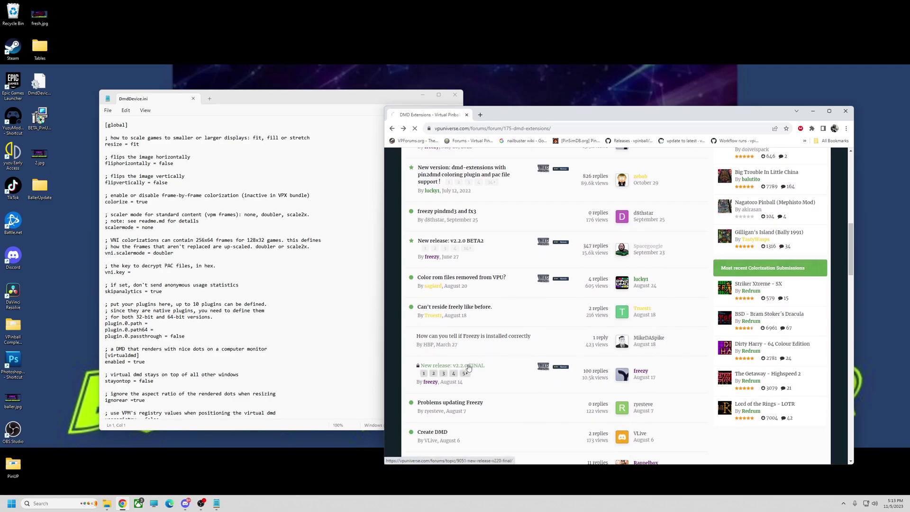
{"action": "scroll", "coordinate": [532, 378], "scroll_direction": "down", "scroll_amount": 6}
{"action": "scroll", "coordinate": [532, 378], "scroll_direction": "down", "scroll_amount": 5}
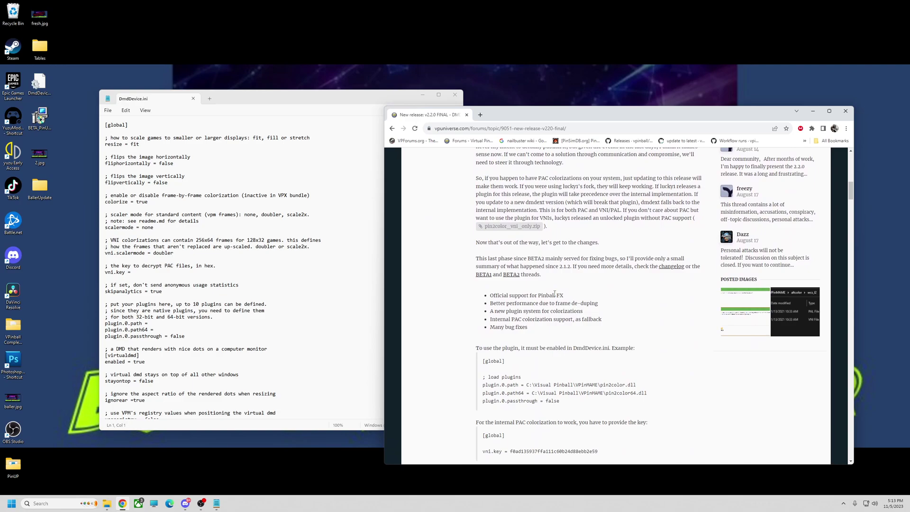
{"action": "scroll", "coordinate": [555, 293], "scroll_direction": "down", "scroll_amount": 2}
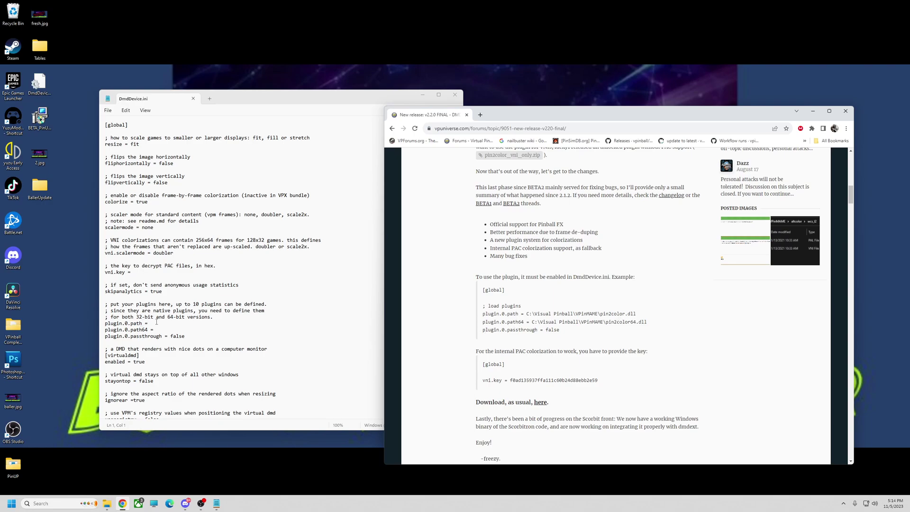
{"action": "scroll", "coordinate": [521, 365], "scroll_direction": "down", "scroll_amount": 2}
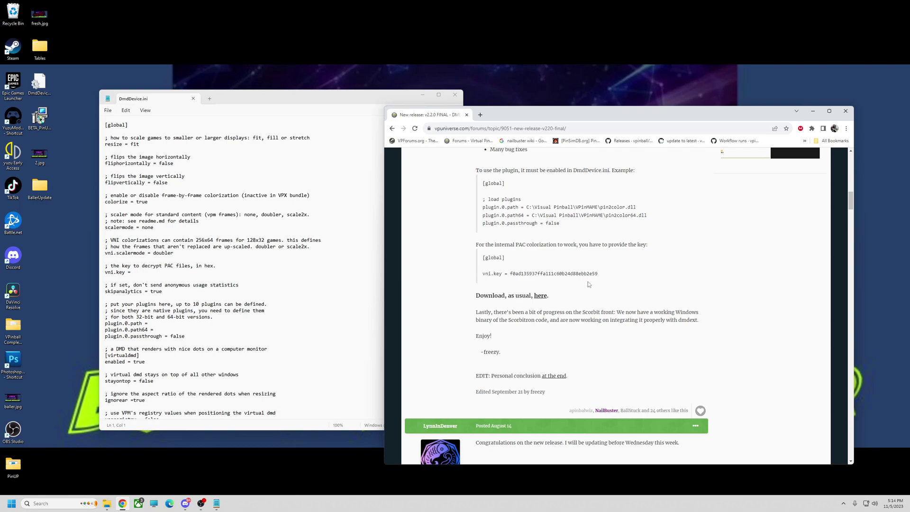
Step: Copy the example's vni.key value from the post onto DmdDevice.ini's vni.key line
{"action": "left_click_drag", "start_coordinate": [597, 273], "coordinate": [510, 274]}
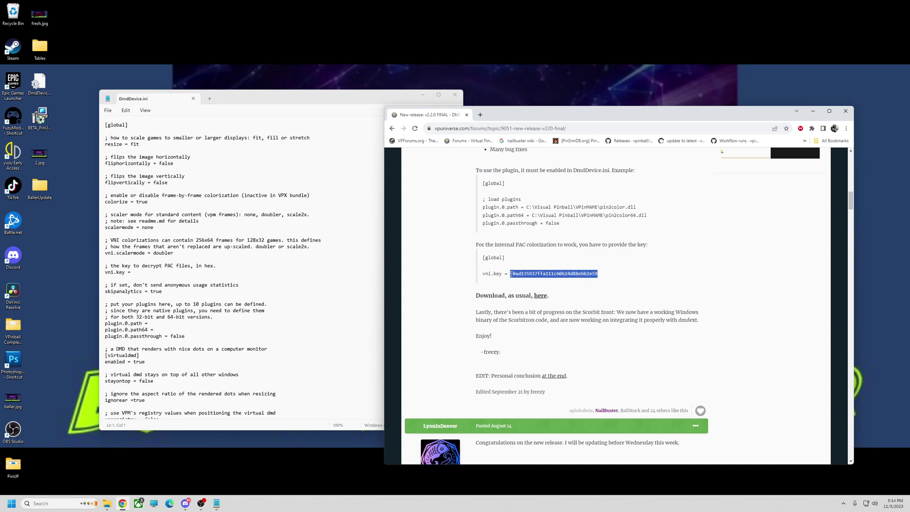
{"action": "right_click", "coordinate": [513, 274]}
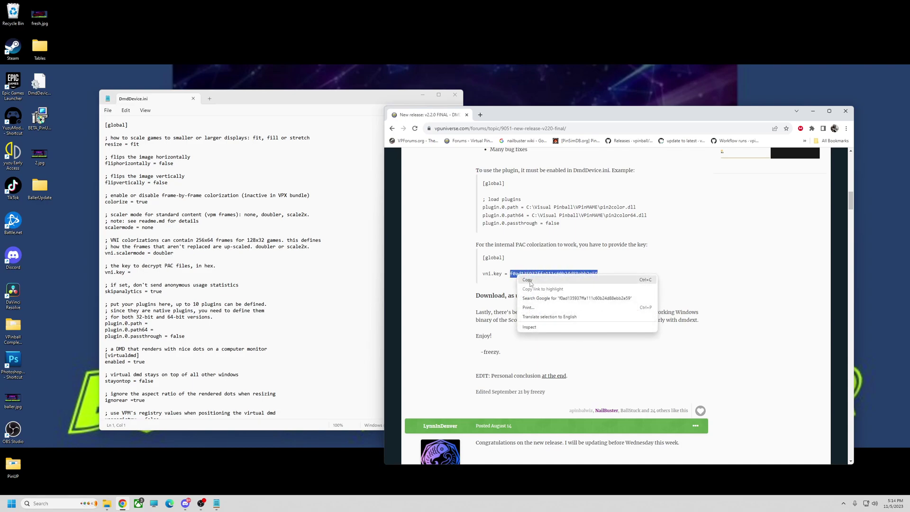
{"action": "left_click", "coordinate": [529, 281]}
{"action": "left_click", "coordinate": [131, 272]}
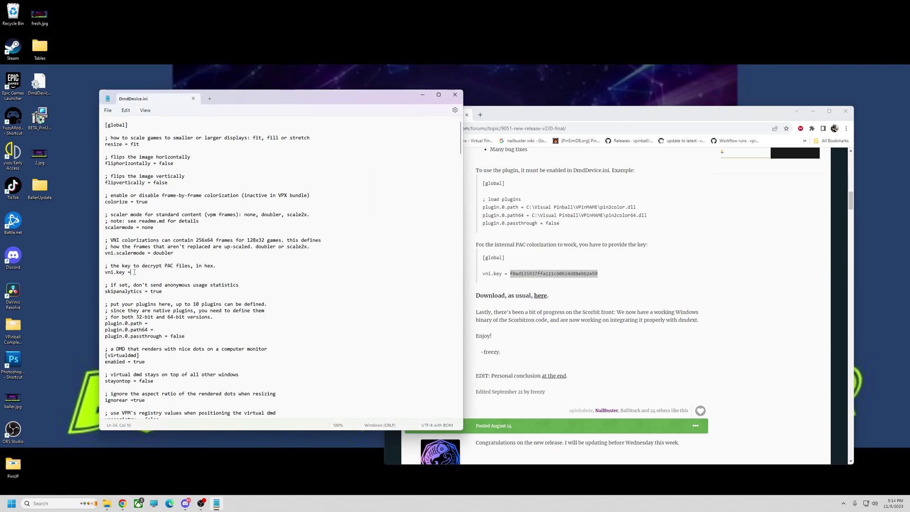
{"action": "right_click", "coordinate": [134, 272]}
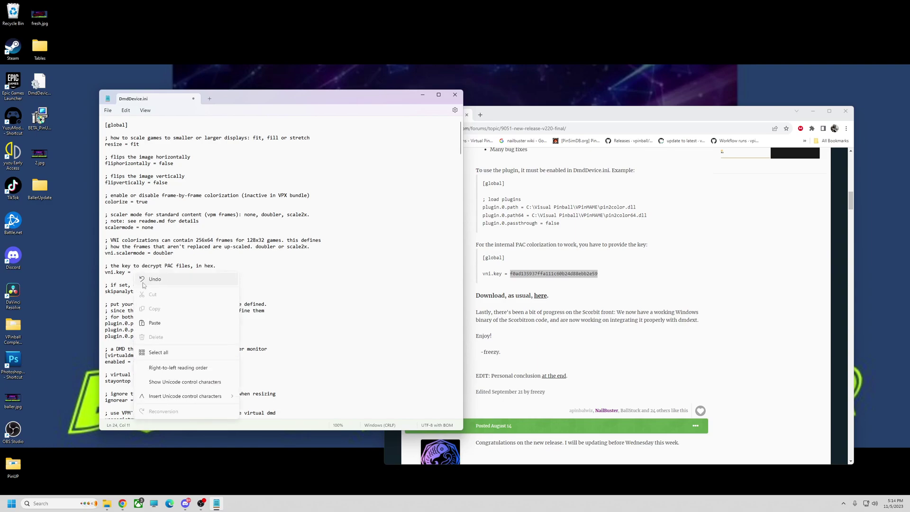
{"action": "left_click", "coordinate": [155, 322]}
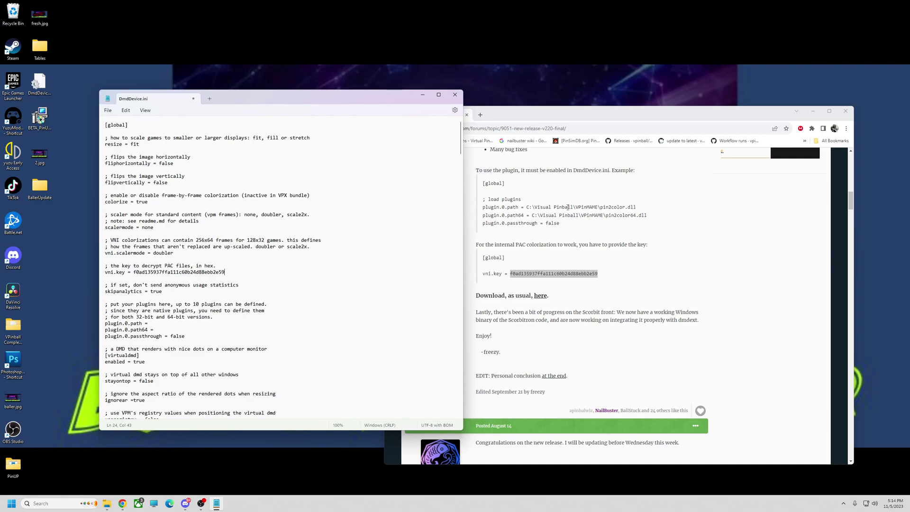
Step: Paste the post's pin2color.dll path after plugin.0.path in DmdDevice.ini
{"action": "left_click_drag", "start_coordinate": [635, 207], "coordinate": [529, 207]}
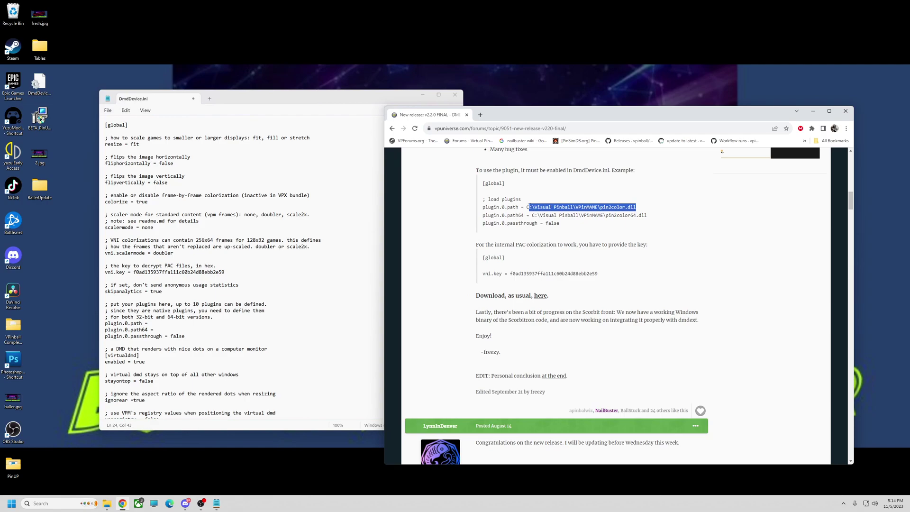
{"action": "right_click", "coordinate": [532, 207]}
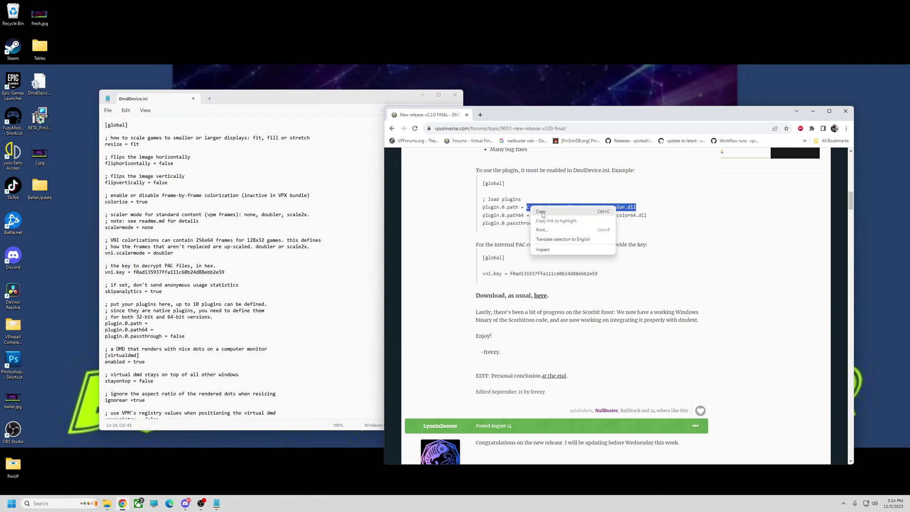
{"action": "left_click", "coordinate": [543, 215]}
{"action": "left_click", "coordinate": [154, 324]}
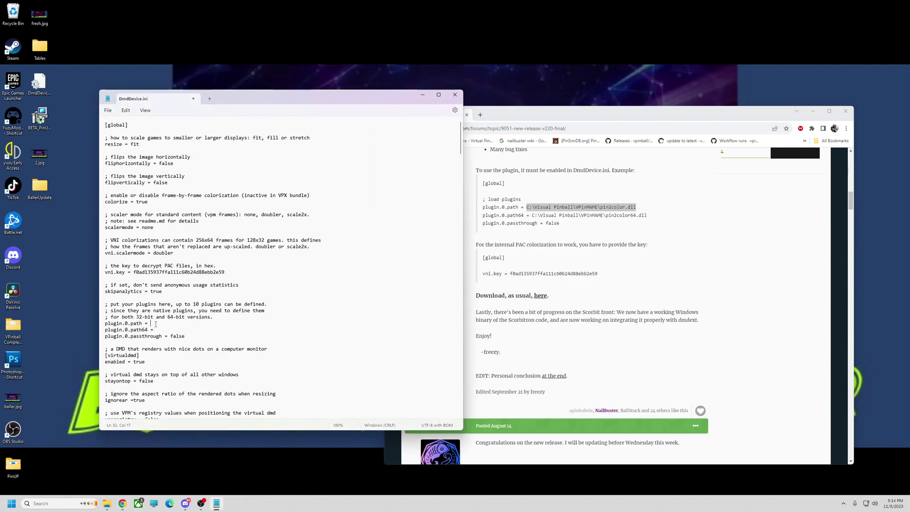
{"action": "right_click", "coordinate": [154, 325]}
{"action": "left_click", "coordinate": [209, 372]}
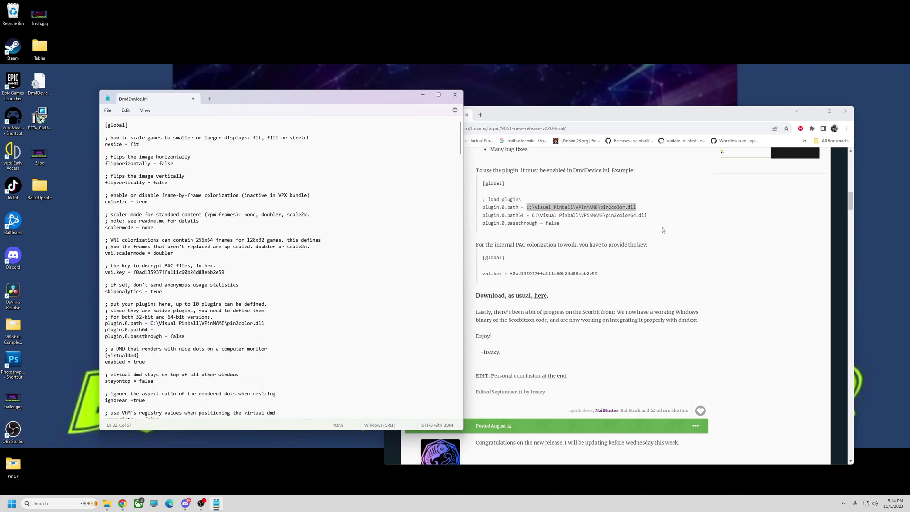
Step: Paste C:\Visual Pinball\VPinMAME\pin2color64.dll from the post after plugin.0.path64
{"action": "left_click_drag", "start_coordinate": [648, 215], "coordinate": [531, 215]}
{"action": "right_click", "coordinate": [532, 214]}
{"action": "left_click", "coordinate": [541, 222]}
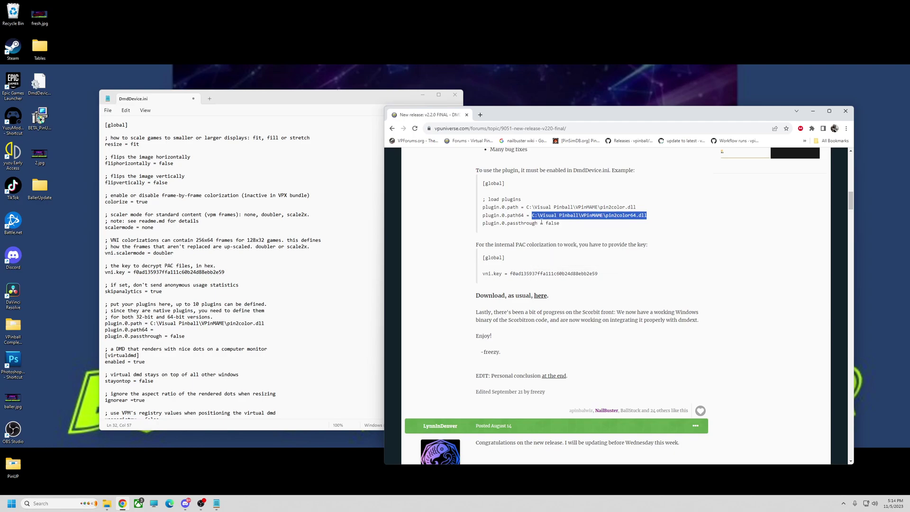
{"action": "left_click", "coordinate": [158, 329]}
{"action": "right_click", "coordinate": [162, 332]}
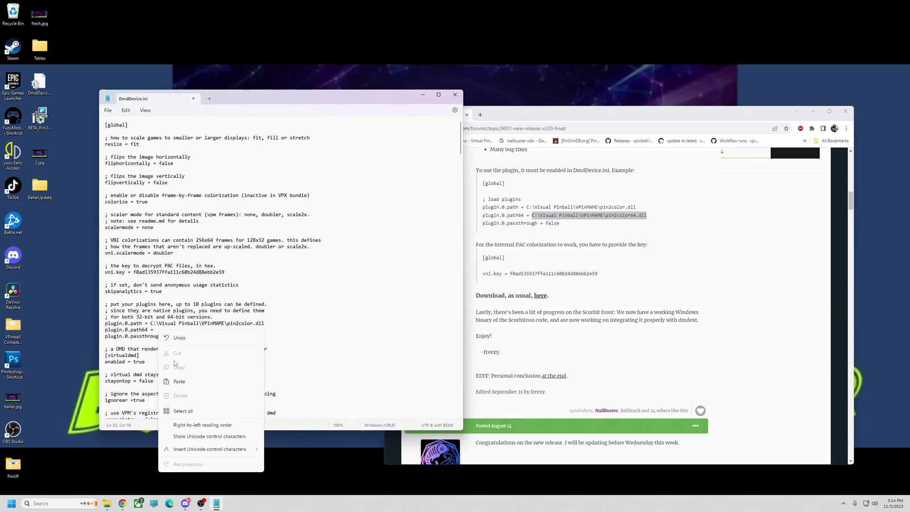
{"action": "left_click", "coordinate": [178, 382]}
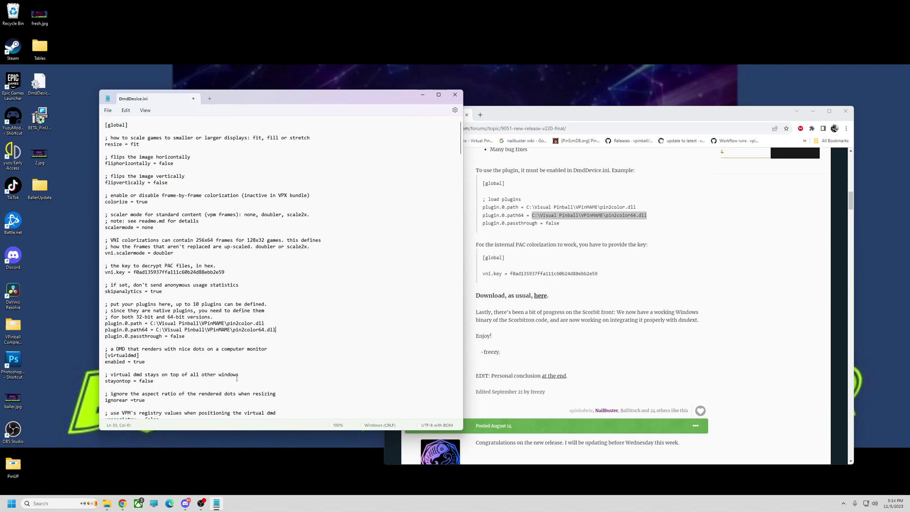
Step: Move Chrome aside and bring the VPinMAME folder window into view, scrolled down
{"action": "left_click", "coordinate": [845, 111]}
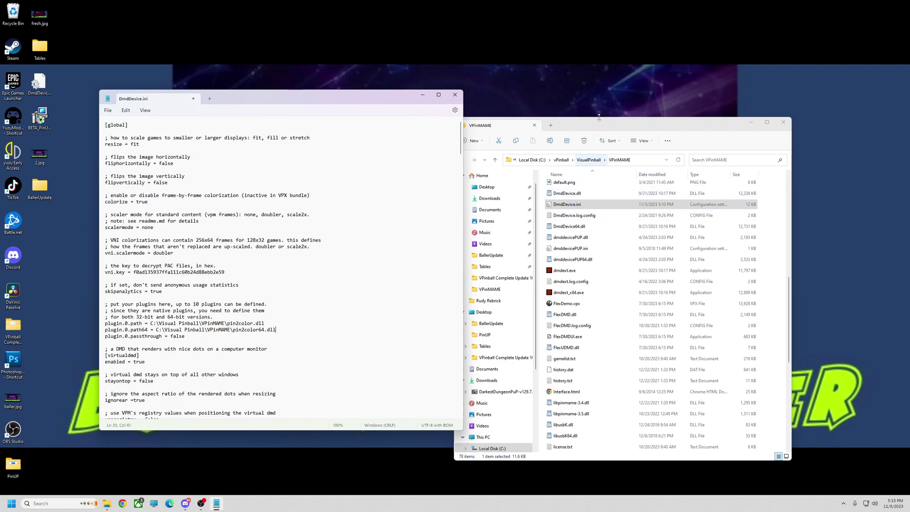
{"action": "left_click_drag", "start_coordinate": [598, 126], "coordinate": [618, 104]}
{"action": "scroll", "coordinate": [623, 343], "scroll_direction": "down", "scroll_amount": 3}
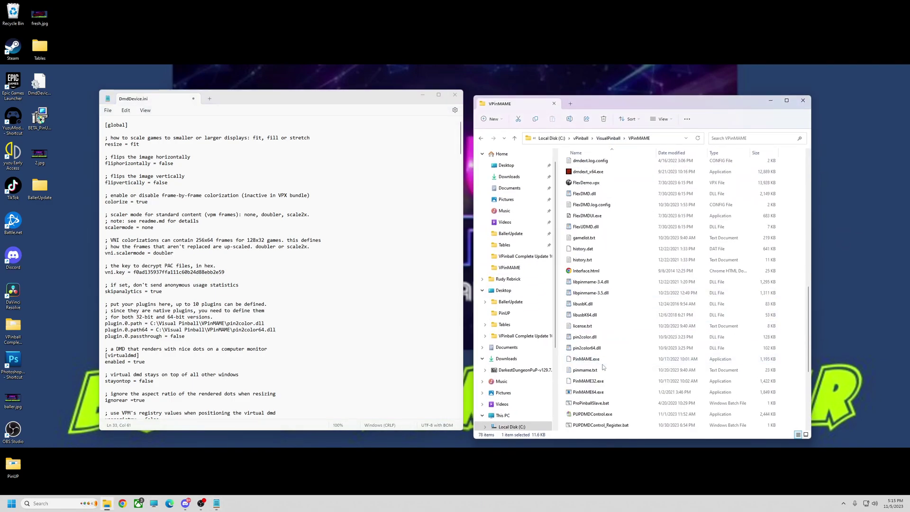
{"action": "scroll", "coordinate": [604, 367], "scroll_direction": "down", "scroll_amount": 2}
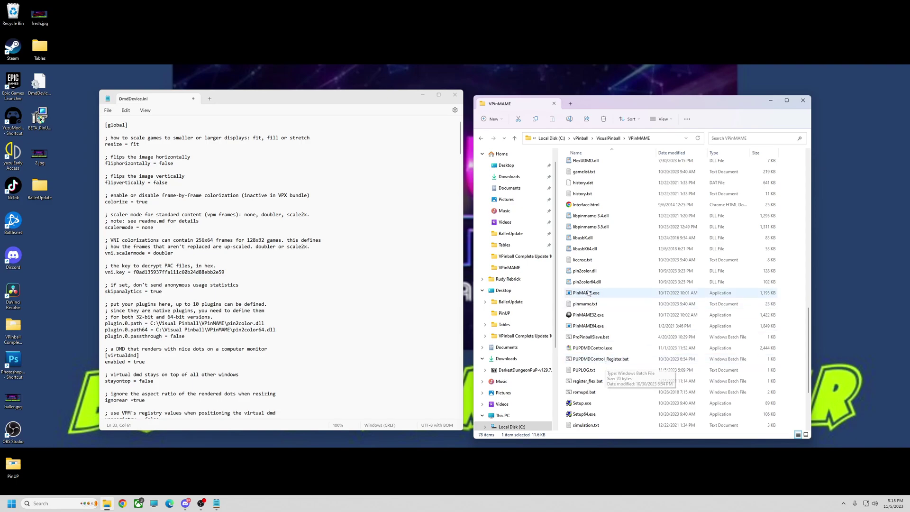
Step: Copy the Location C:\vPinball\VisualPinball\VPinMAME from pin2color.dll's Properties
{"action": "left_click", "coordinate": [586, 274]}
{"action": "right_click", "coordinate": [586, 275]}
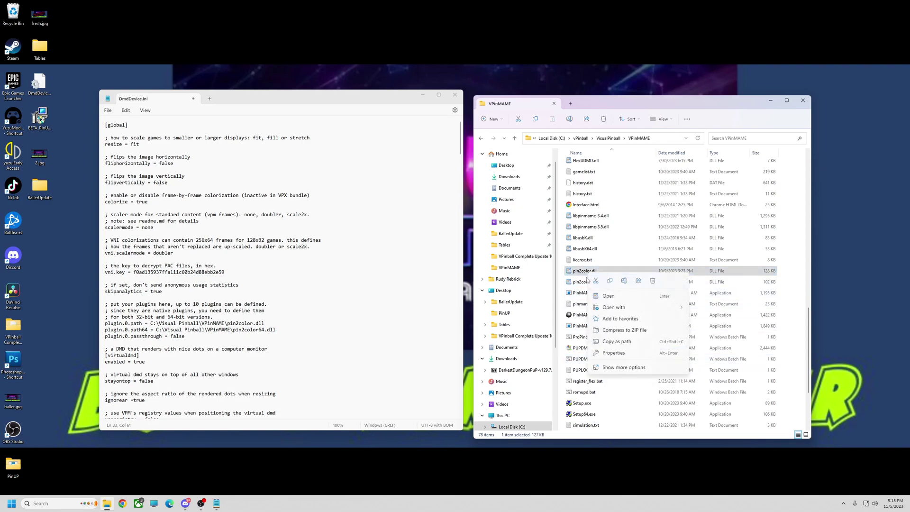
{"action": "left_click", "coordinate": [615, 354]}
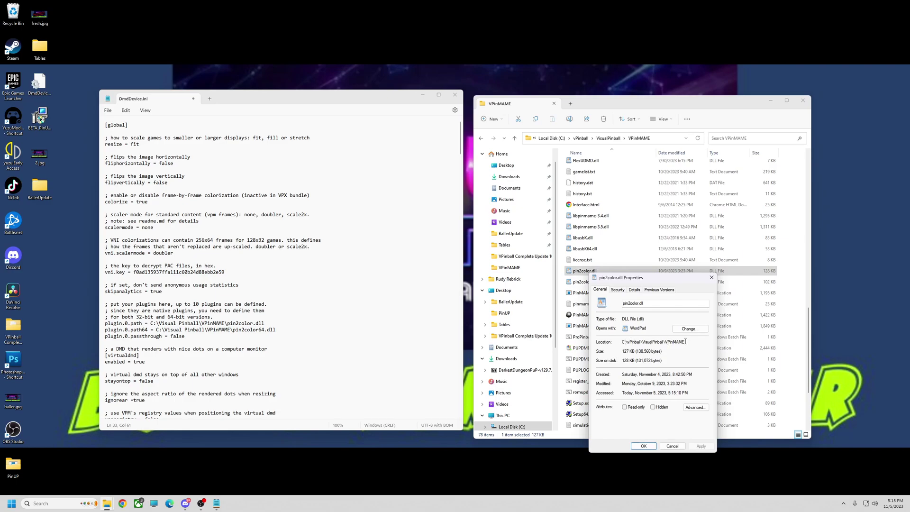
{"action": "left_click_drag", "start_coordinate": [685, 341], "coordinate": [624, 344]}
{"action": "right_click", "coordinate": [652, 340]}
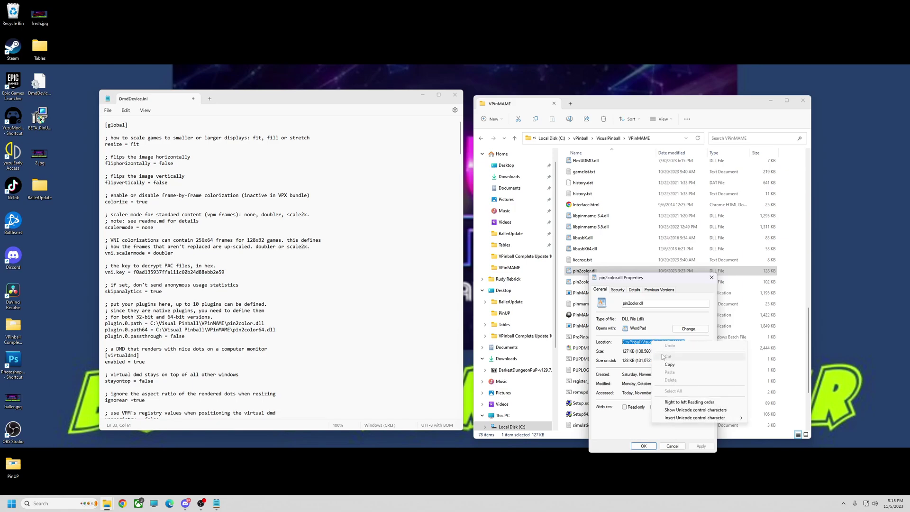
{"action": "left_click", "coordinate": [669, 365]}
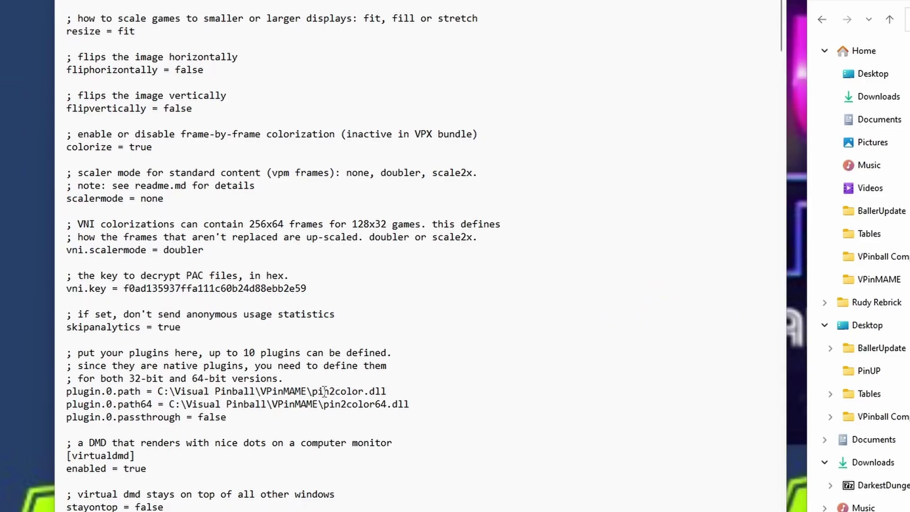
Step: Replace C:\Visual Pinball\VPinMAME with C:\vPinball\VisualPinball\VPinMAME on plugin.0.path and plugin.0.path64
{"action": "left_click_drag", "start_coordinate": [225, 323], "coordinate": [205, 324]}
{"action": "left_click_drag", "start_coordinate": [267, 391], "coordinate": [159, 391]}
{"action": "right_click", "coordinate": [163, 391]}
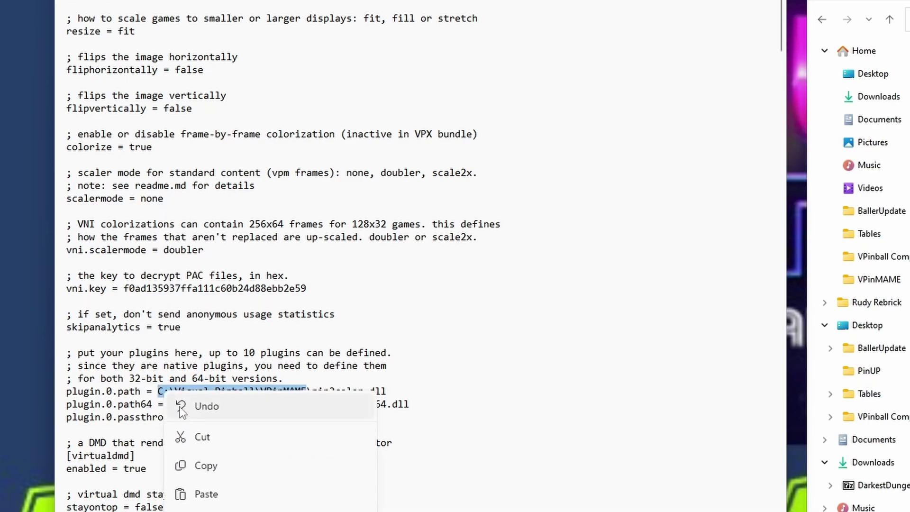
{"action": "left_click", "coordinate": [209, 494]}
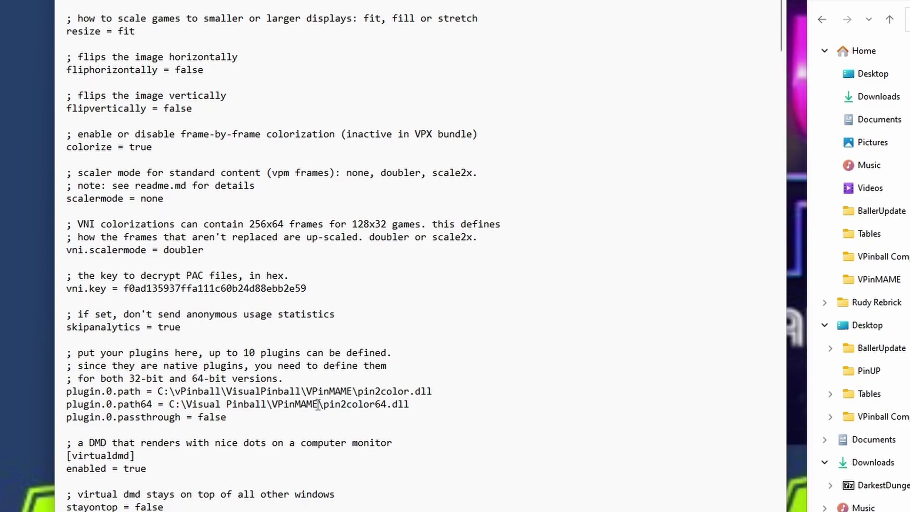
{"action": "left_click_drag", "start_coordinate": [318, 404], "coordinate": [171, 404]}
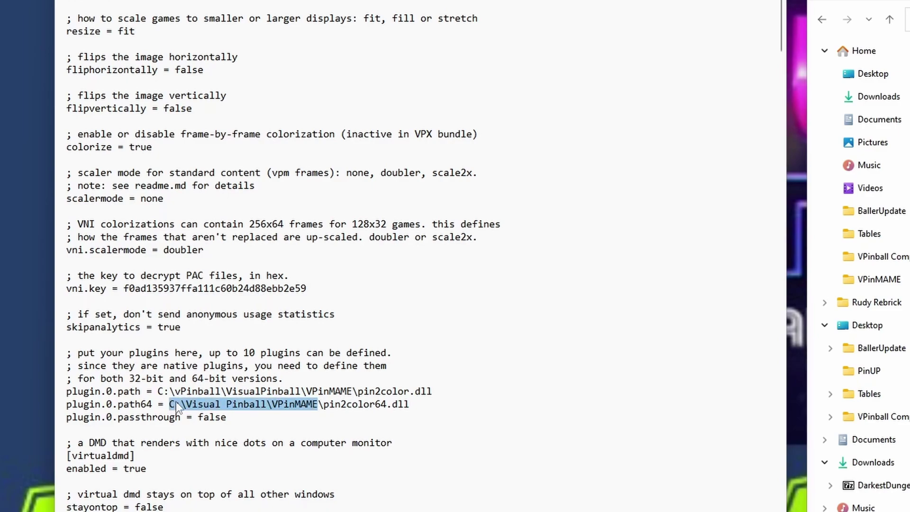
{"action": "right_click", "coordinate": [175, 407]}
{"action": "left_click", "coordinate": [213, 504]}
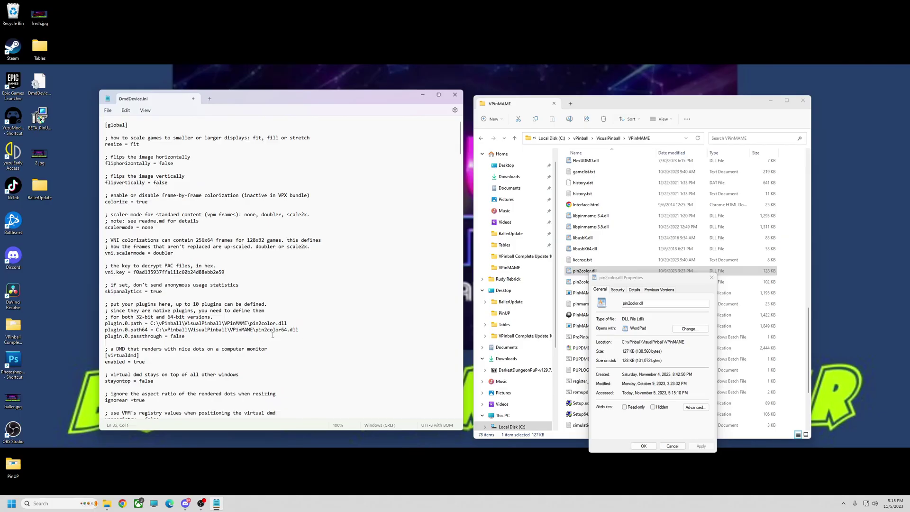
Step: Change stayontop from false to true in DmdDevice.ini
{"action": "key", "text": "Down"}
{"action": "key", "text": "Down"}
{"action": "key", "text": "alt+Tab"}
{"action": "scroll", "coordinate": [134, 284], "scroll_direction": "down", "scroll_amount": 5}
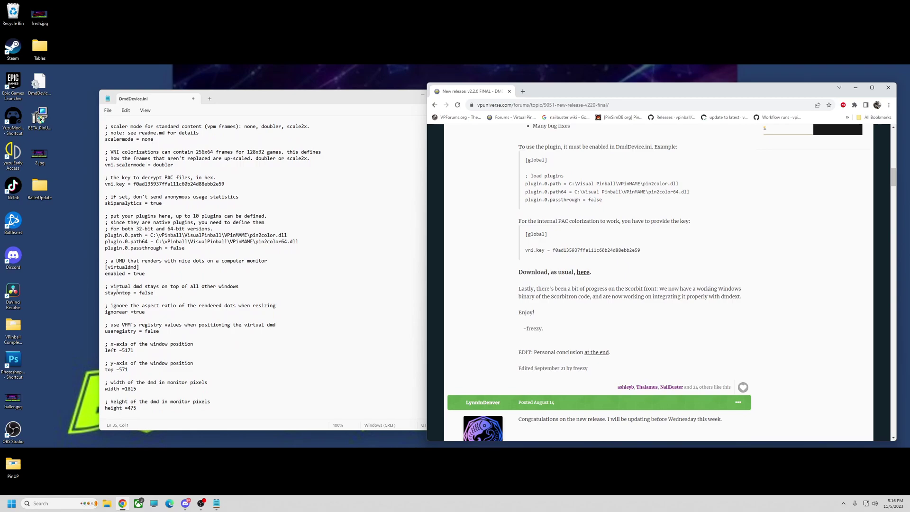
{"action": "left_click", "coordinate": [155, 293]}
{"action": "key", "text": "BackSpace"}
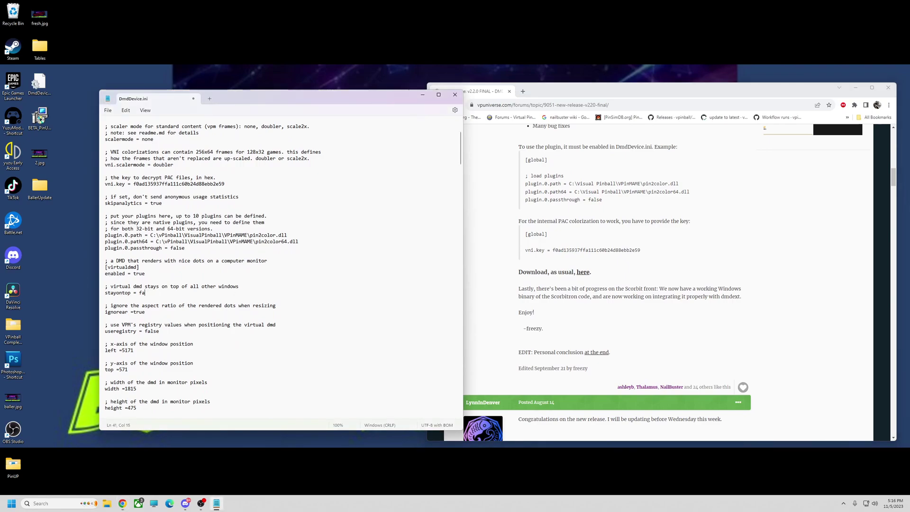
{"action": "type", "text": "true"}
Step: Review the rest of DmdDevice.ini, then close Notepad and save the changes
{"action": "scroll", "coordinate": [153, 370], "scroll_direction": "down", "scroll_amount": 9}
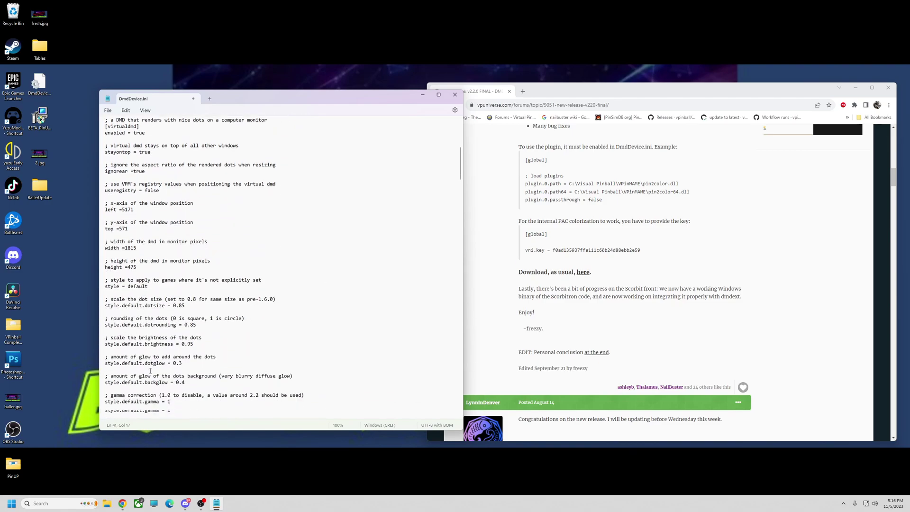
{"action": "scroll", "coordinate": [156, 360], "scroll_direction": "down", "scroll_amount": 2}
{"action": "scroll", "coordinate": [168, 329], "scroll_direction": "down", "scroll_amount": 20}
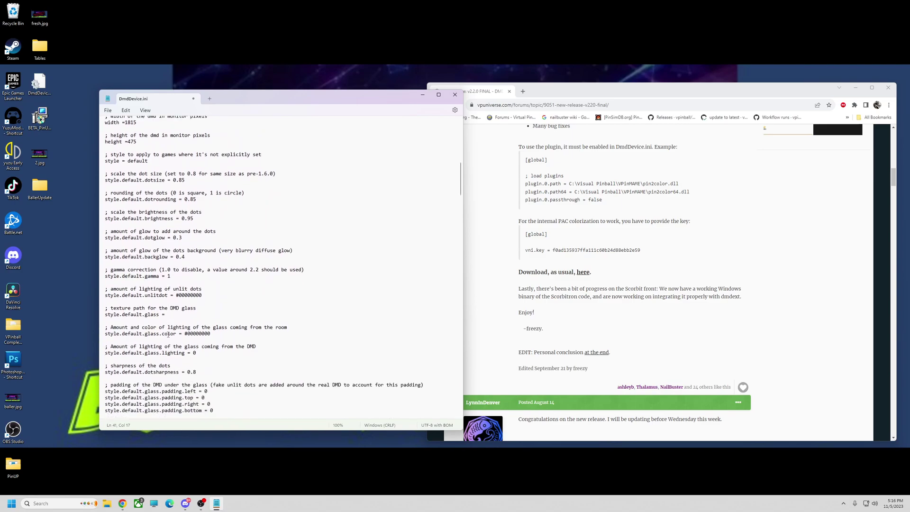
{"action": "scroll", "coordinate": [168, 335], "scroll_direction": "down", "scroll_amount": 20}
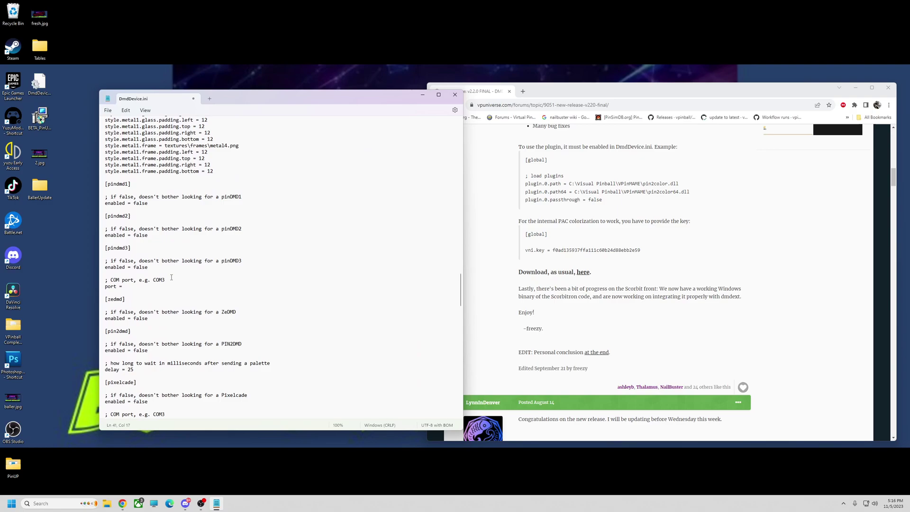
{"action": "scroll", "coordinate": [180, 335], "scroll_direction": "down", "scroll_amount": 9}
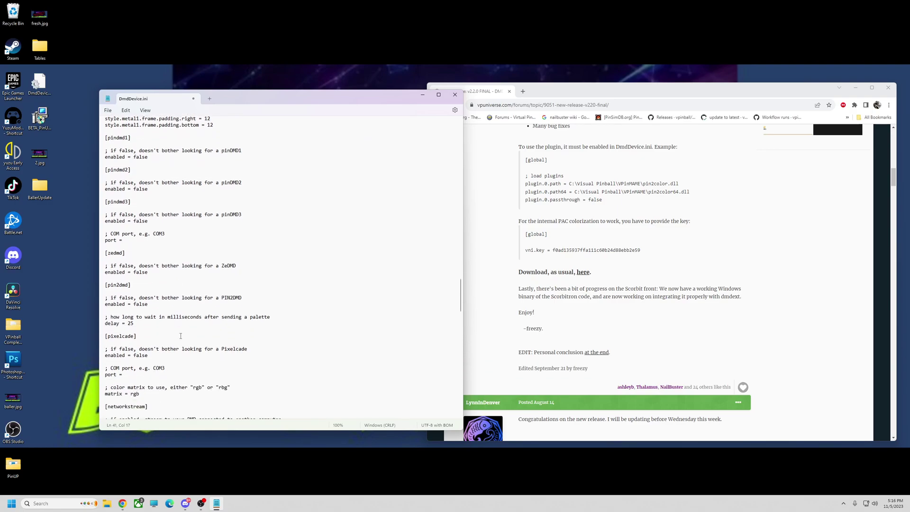
{"action": "scroll", "coordinate": [181, 336], "scroll_direction": "down", "scroll_amount": 9}
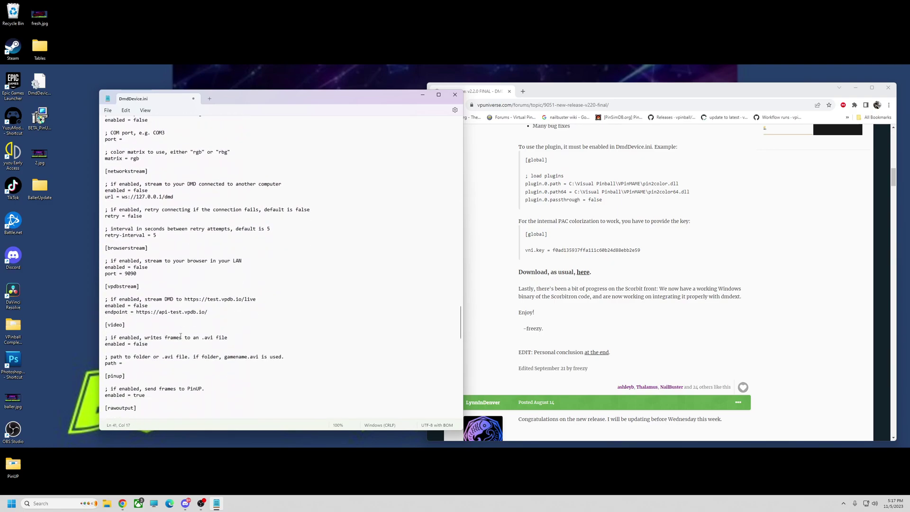
{"action": "scroll", "coordinate": [181, 335], "scroll_direction": "down", "scroll_amount": 4}
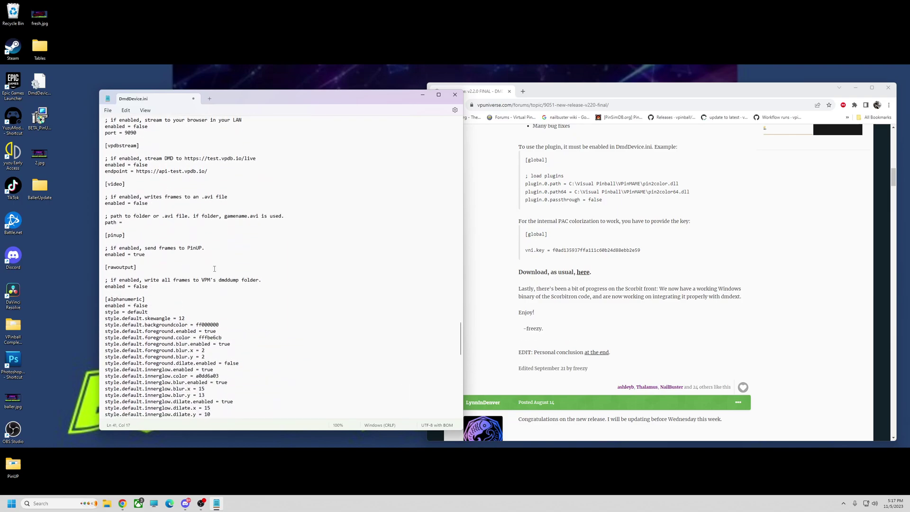
{"action": "left_click_drag", "start_coordinate": [194, 100], "coordinate": [242, 128]}
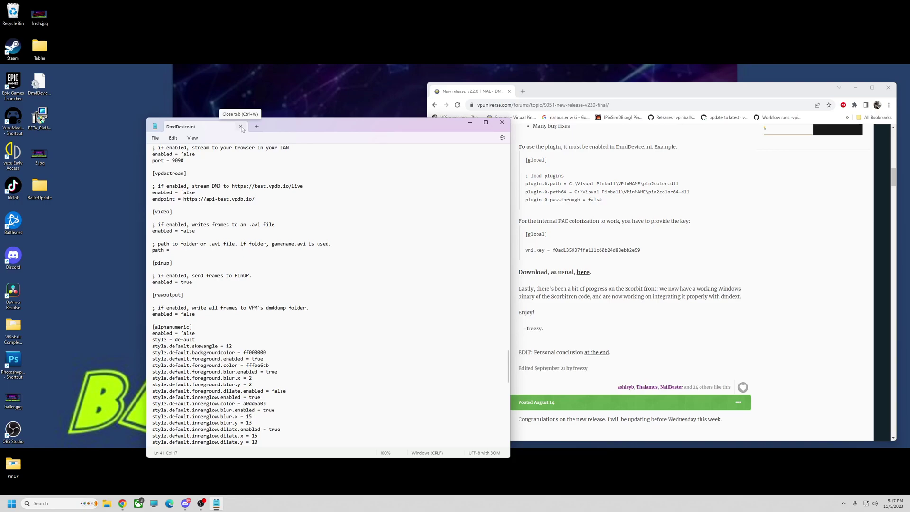
{"action": "left_click", "coordinate": [241, 127]}
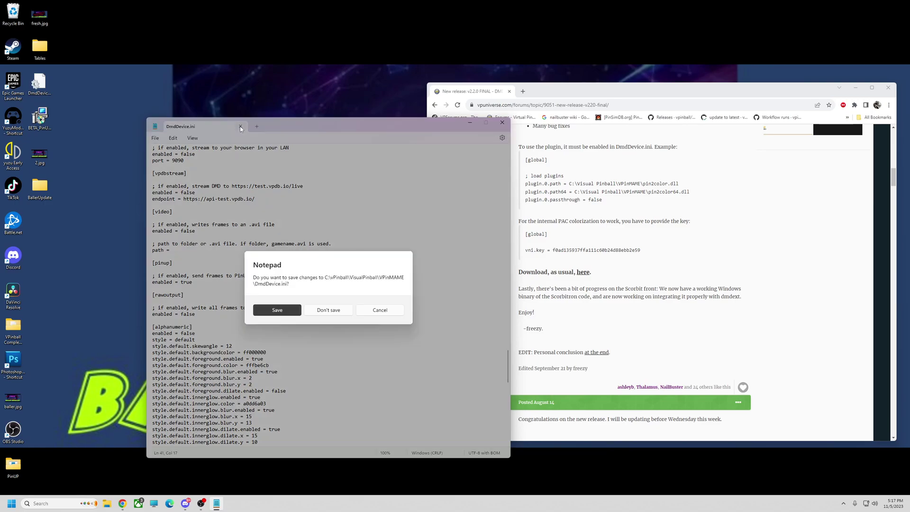
{"action": "left_click", "coordinate": [278, 311]}
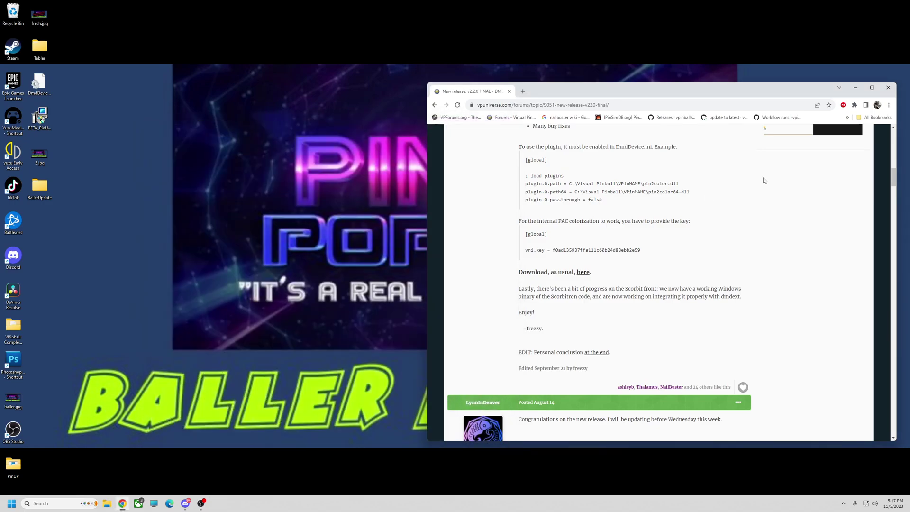
Step: Close Chrome and look through C:\vPinball\VisualPinball\Tables in File Explorer, then close it
{"action": "left_click", "coordinate": [888, 88]}
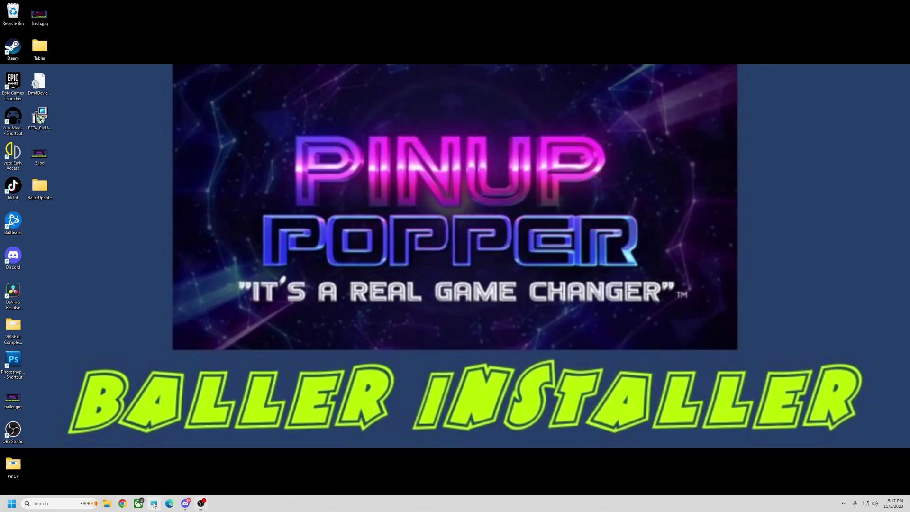
{"action": "left_click", "coordinate": [154, 503]}
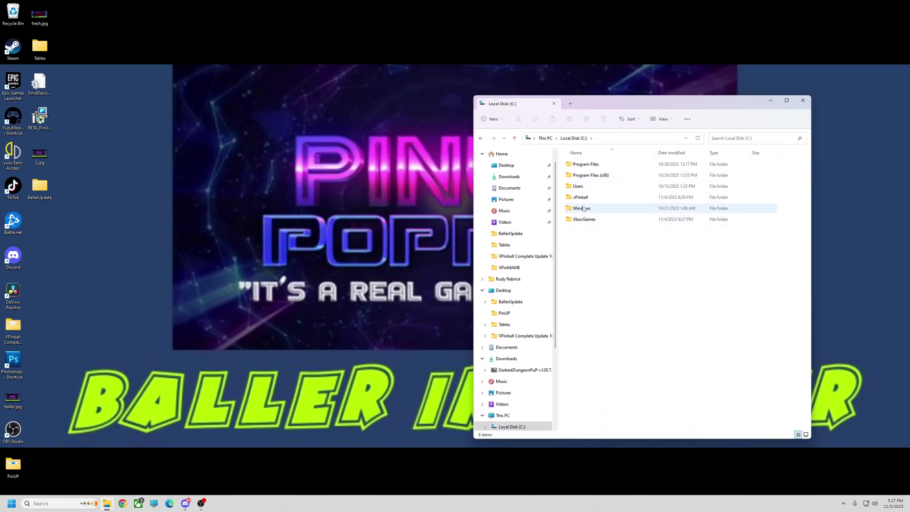
{"action": "double_click", "coordinate": [580, 197]}
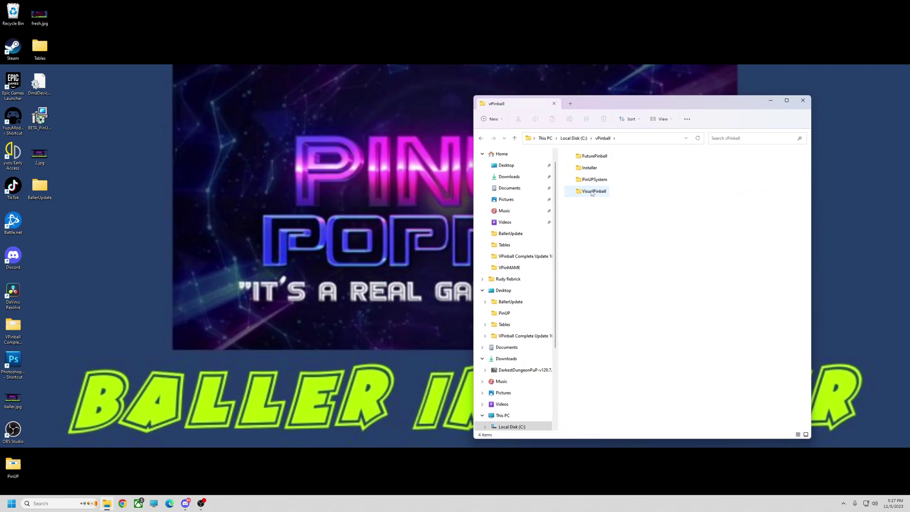
{"action": "double_click", "coordinate": [591, 192]}
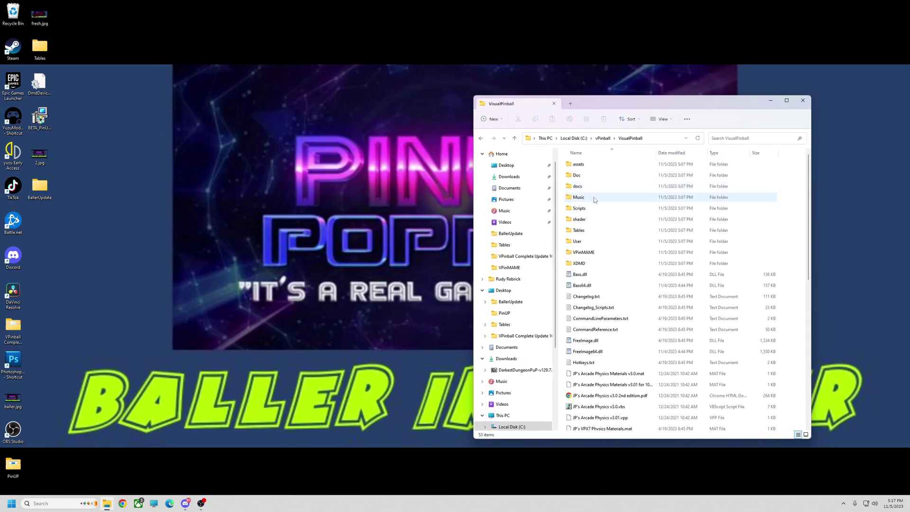
{"action": "double_click", "coordinate": [581, 230]}
{"action": "scroll", "coordinate": [607, 375], "scroll_direction": "down", "scroll_amount": 2}
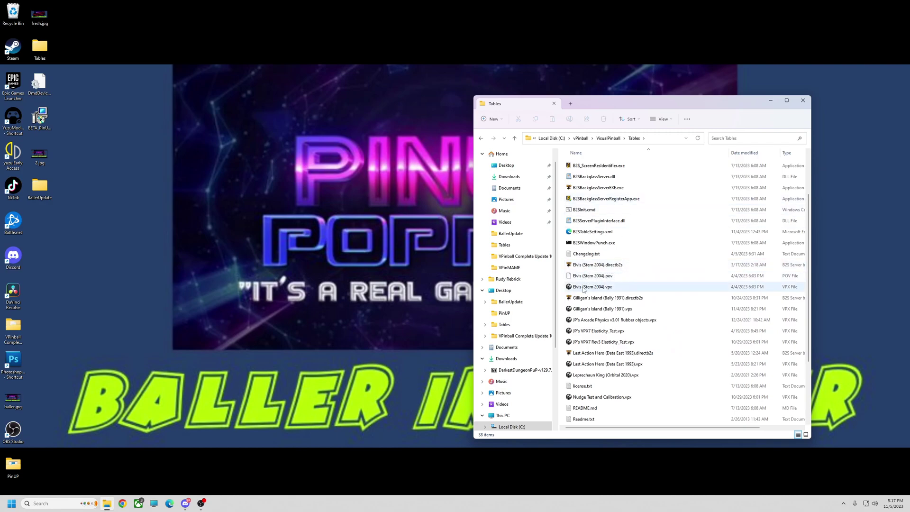
{"action": "left_click", "coordinate": [803, 100]}
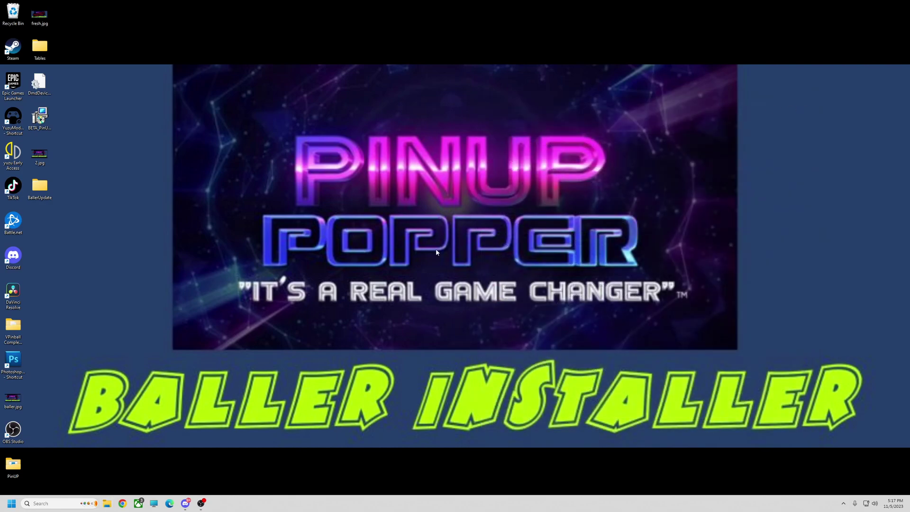
Step: Create a desktop shortcut to VPinballX_GL64.exe from the C:\vPinball\VisualPinball folder
{"action": "left_click", "coordinate": [153, 503]}
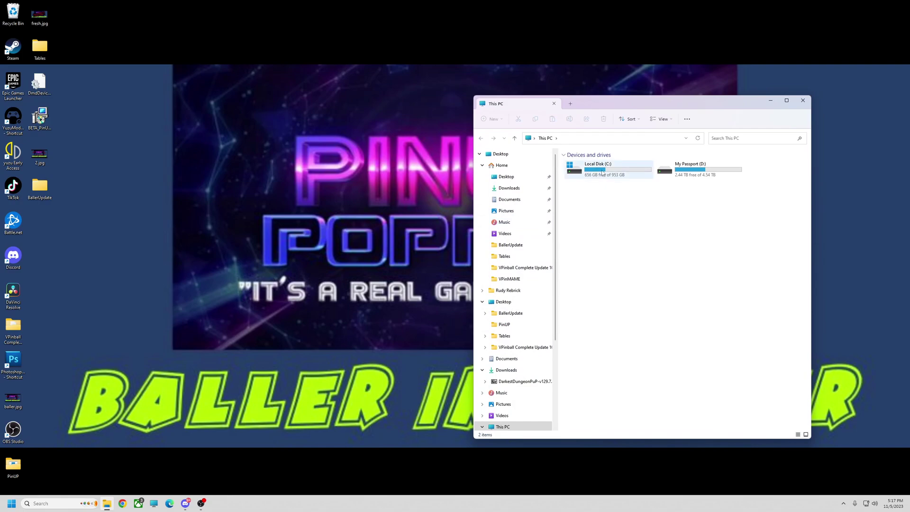
{"action": "left_click", "coordinate": [603, 171]}
{"action": "double_click", "coordinate": [603, 172]}
{"action": "double_click", "coordinate": [592, 197]}
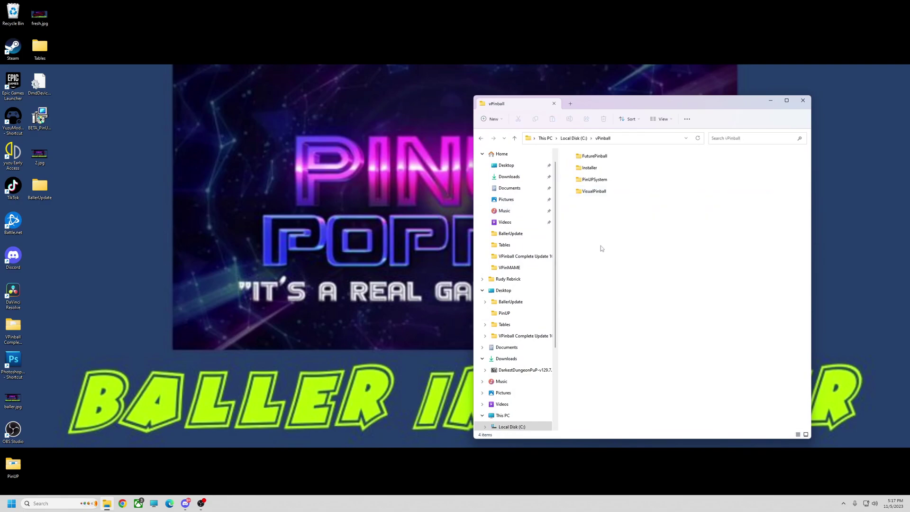
{"action": "double_click", "coordinate": [592, 191]}
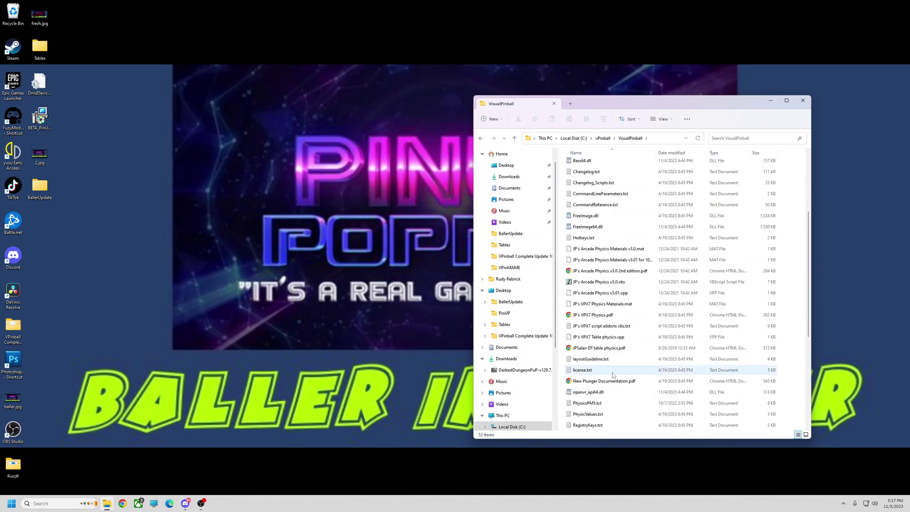
{"action": "scroll", "coordinate": [610, 366], "scroll_direction": "down", "scroll_amount": 10}
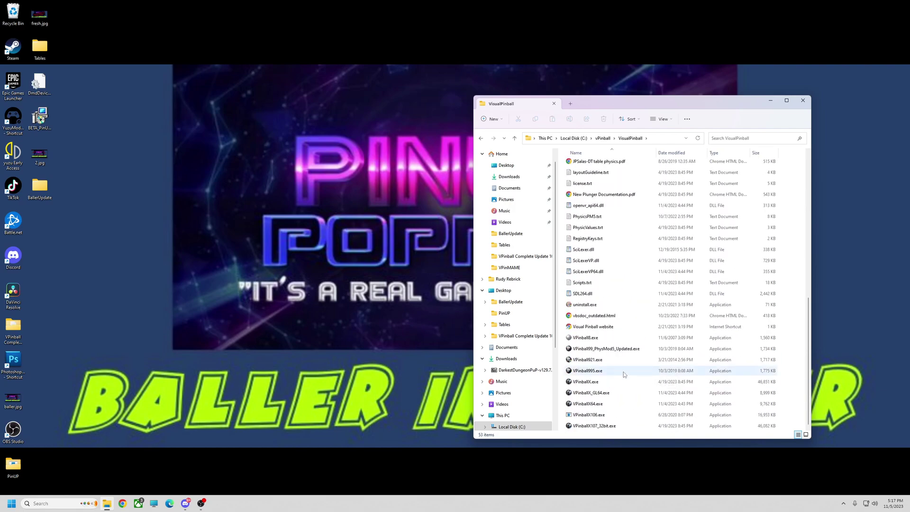
{"action": "left_click_drag", "start_coordinate": [575, 395], "coordinate": [212, 256]}
{"action": "left_click", "coordinate": [240, 284]}
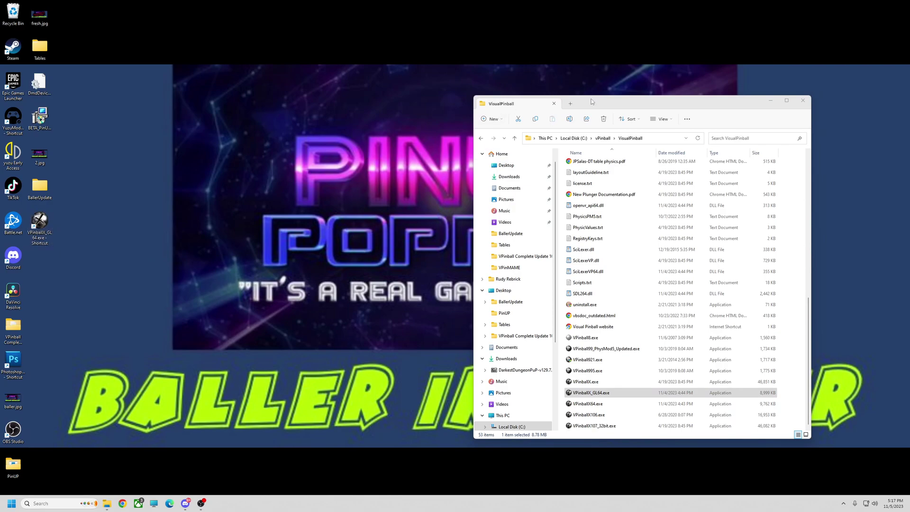
{"action": "left_click_drag", "start_coordinate": [594, 102], "coordinate": [518, 81]}
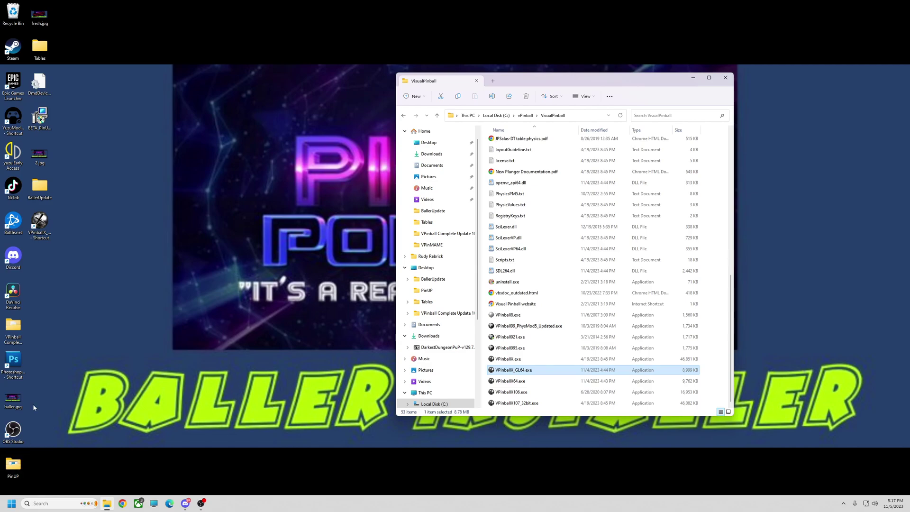
Step: Extract all of BallerUpdate's 3-VPinballX_GL-10.8.0-1722-win-x64.zip into VisualPinball, replacing existing files
{"action": "double_click", "coordinate": [36, 191]}
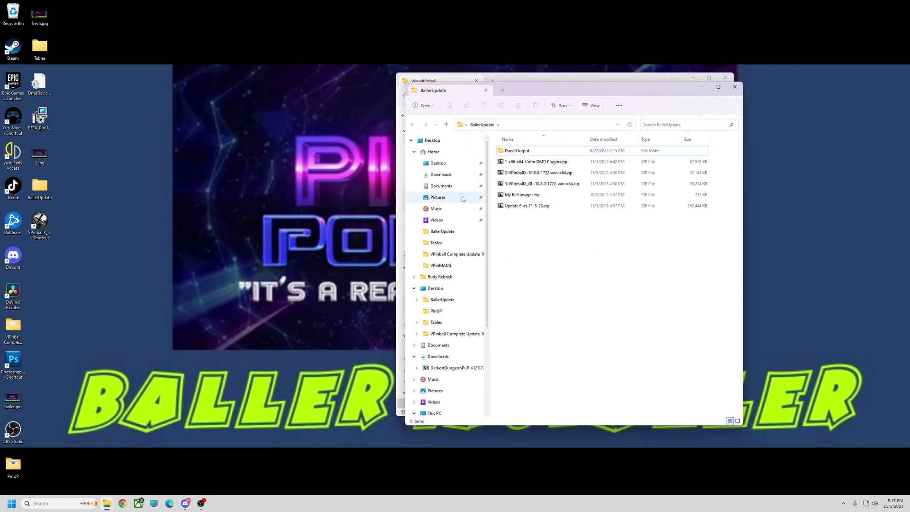
{"action": "left_click_drag", "start_coordinate": [592, 83], "coordinate": [237, 125]}
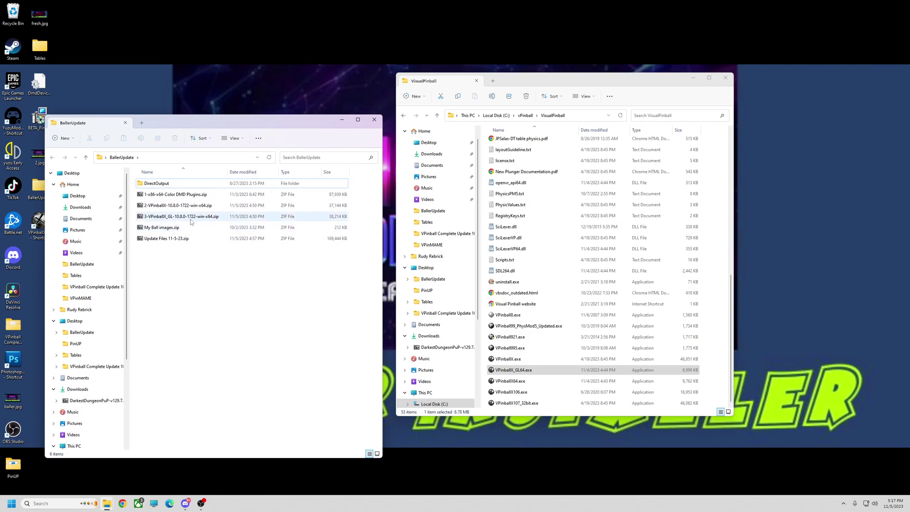
{"action": "double_click", "coordinate": [161, 217]}
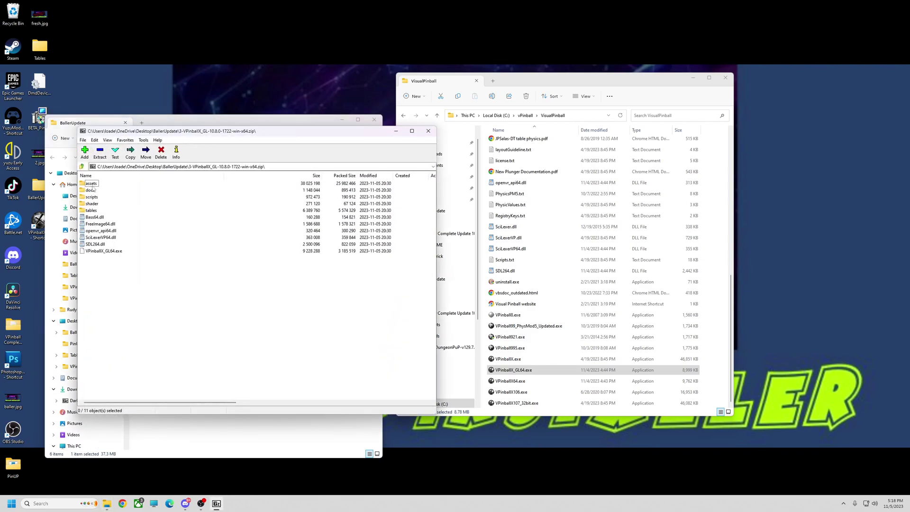
{"action": "left_click", "coordinate": [100, 251], "text": "shift"}
{"action": "left_click_drag", "start_coordinate": [100, 251], "coordinate": [714, 382]}
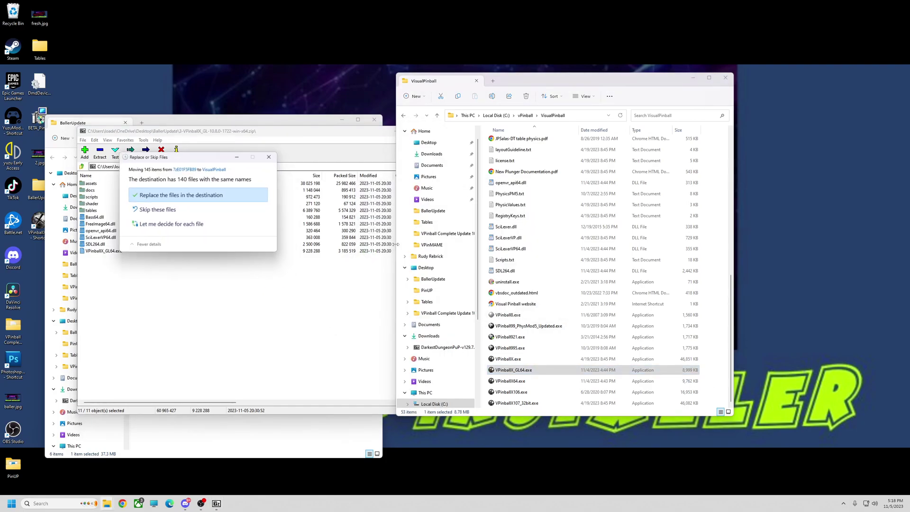
{"action": "left_click", "coordinate": [174, 194]}
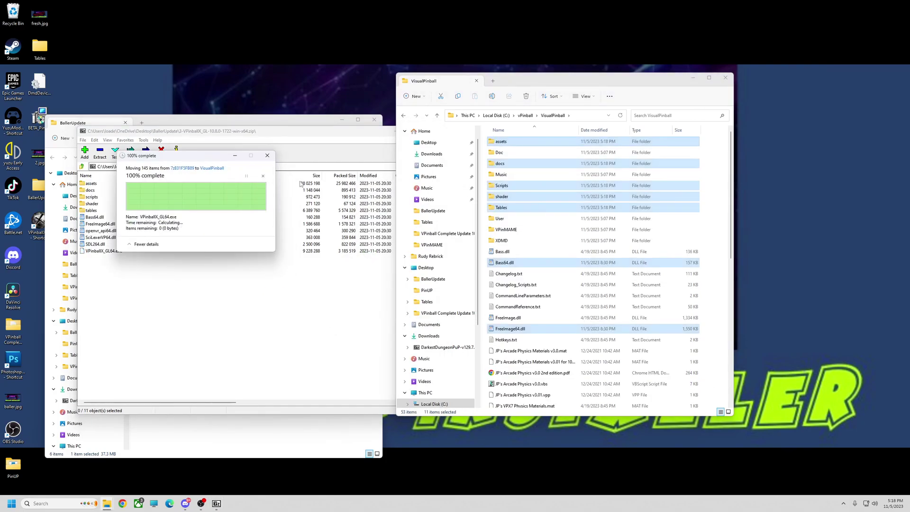
{"action": "left_click_drag", "start_coordinate": [340, 134], "coordinate": [319, 152]}
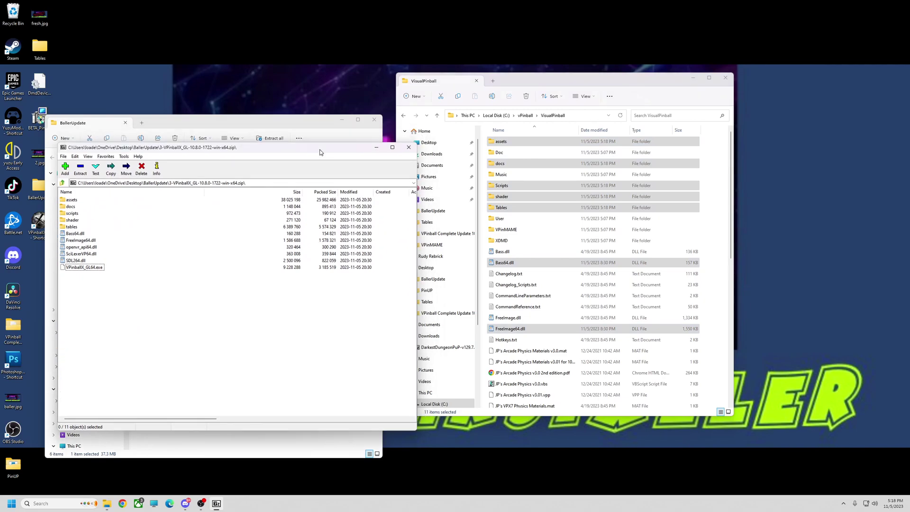
{"action": "left_click", "coordinate": [408, 147]}
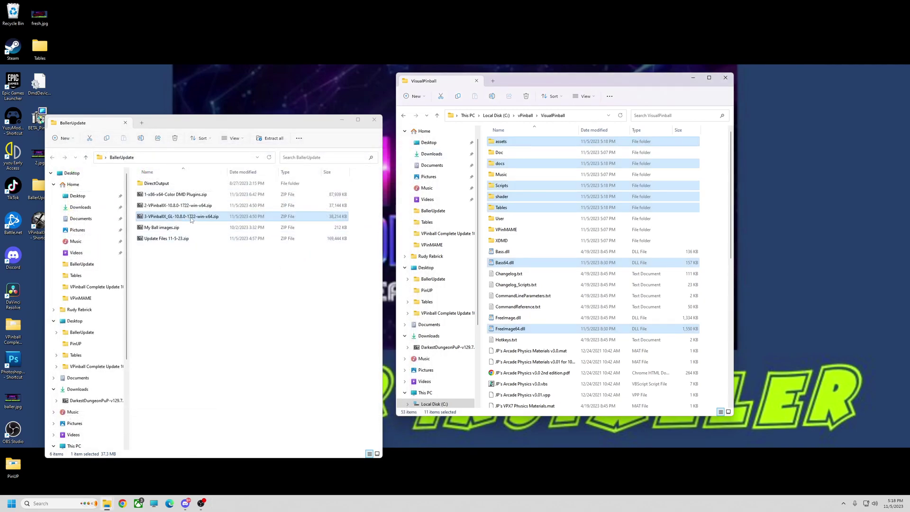
Step: Launch VPinballX_GL64, open the Elvis (Stern 2004) table from the recent list, and start a test play
{"action": "left_click", "coordinate": [375, 120]}
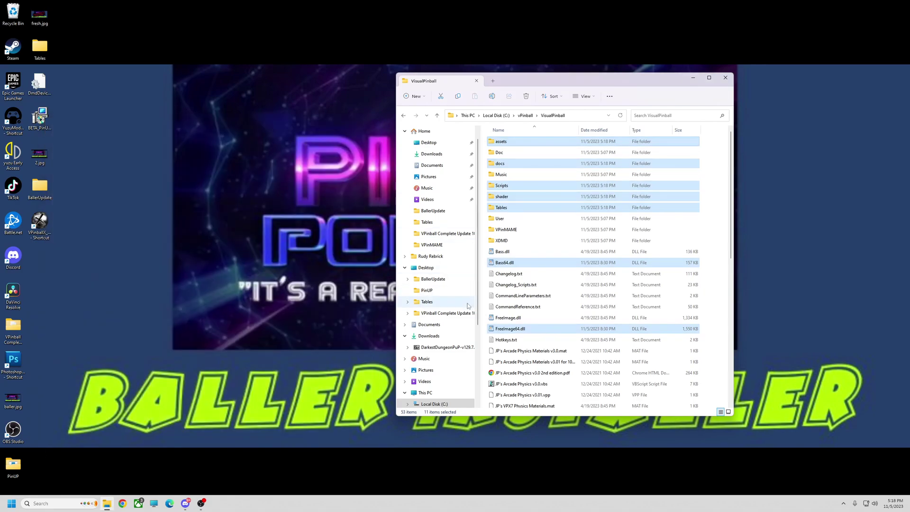
{"action": "left_click", "coordinate": [42, 224]}
{"action": "double_click", "coordinate": [42, 224]}
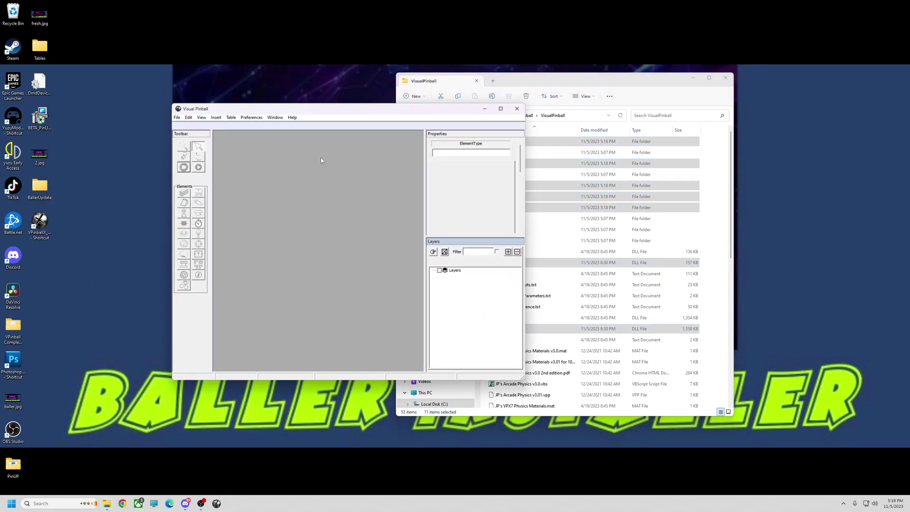
{"action": "left_click", "coordinate": [175, 119]}
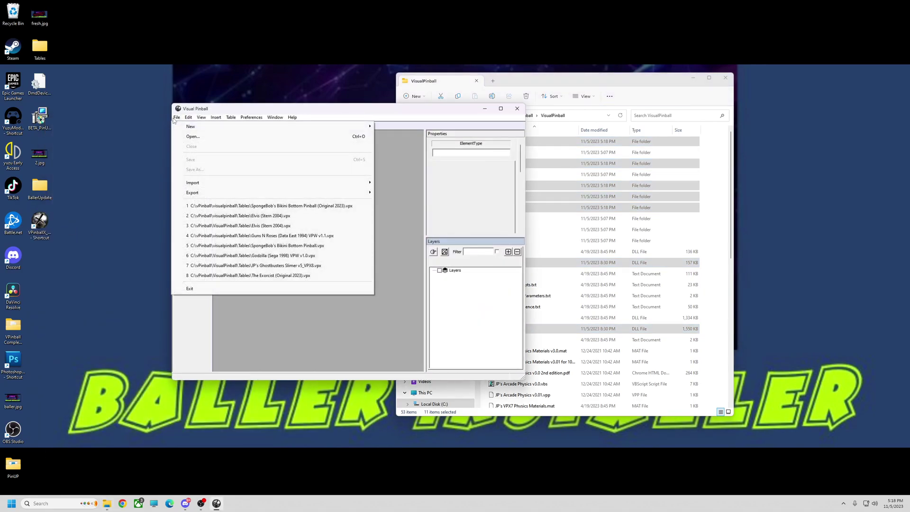
{"action": "left_click", "coordinate": [225, 219]}
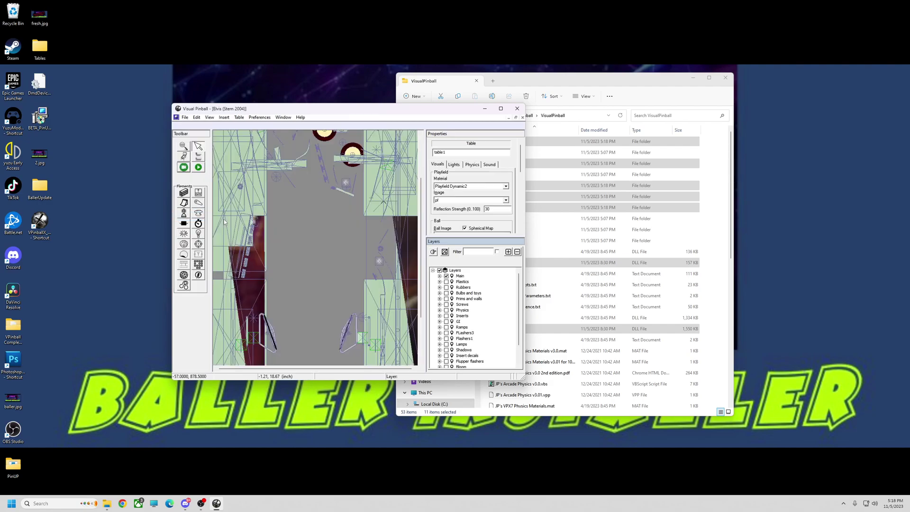
{"action": "left_click", "coordinate": [200, 168]}
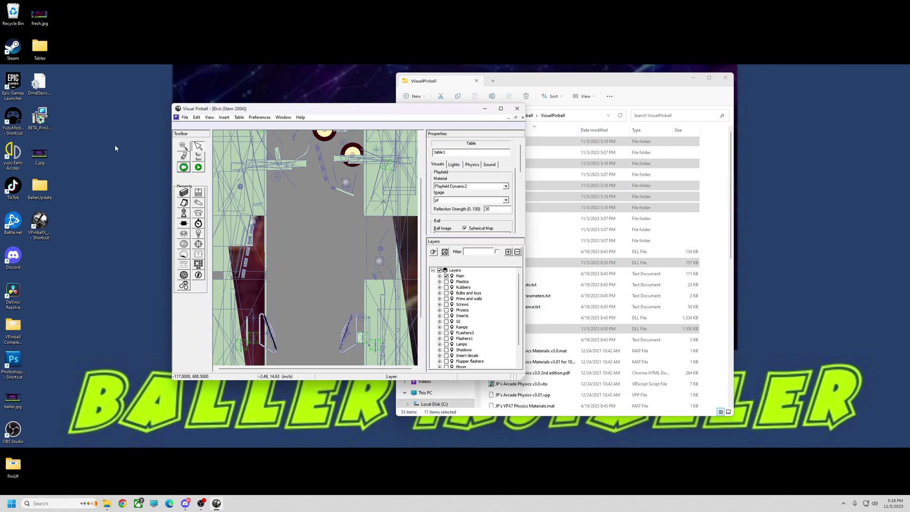
Step: In Video Options, set the output to Display 1 at 2560x1440 and save the changes
{"action": "left_click_drag", "start_coordinate": [267, 121], "coordinate": [313, 138]}
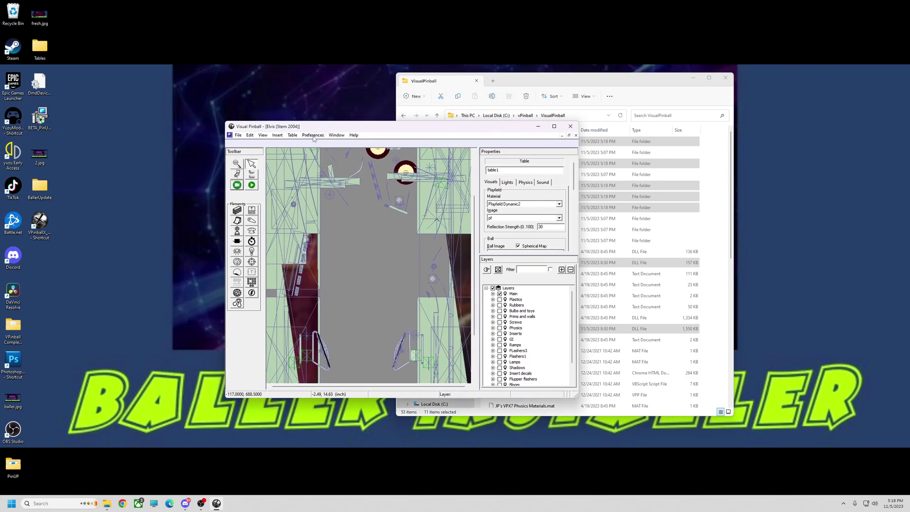
{"action": "left_click", "coordinate": [313, 136]}
{"action": "left_click", "coordinate": [325, 154]}
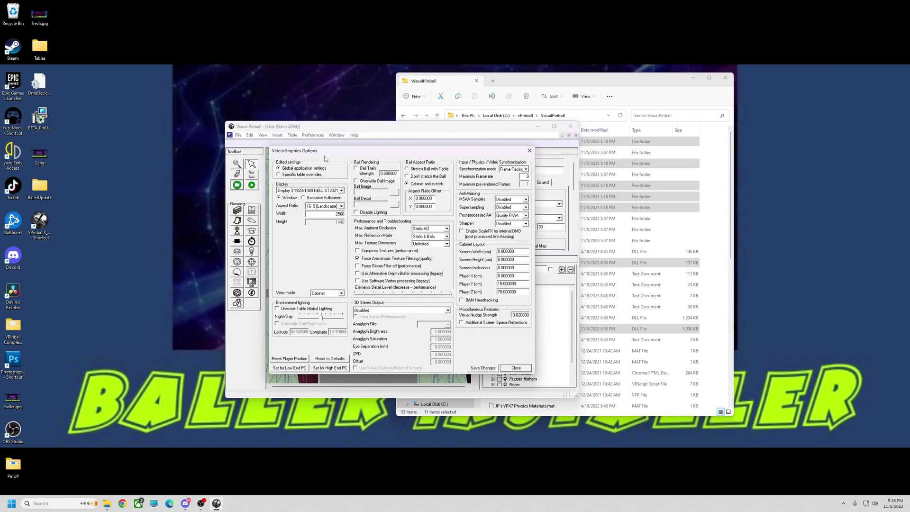
{"action": "left_click", "coordinate": [341, 190]}
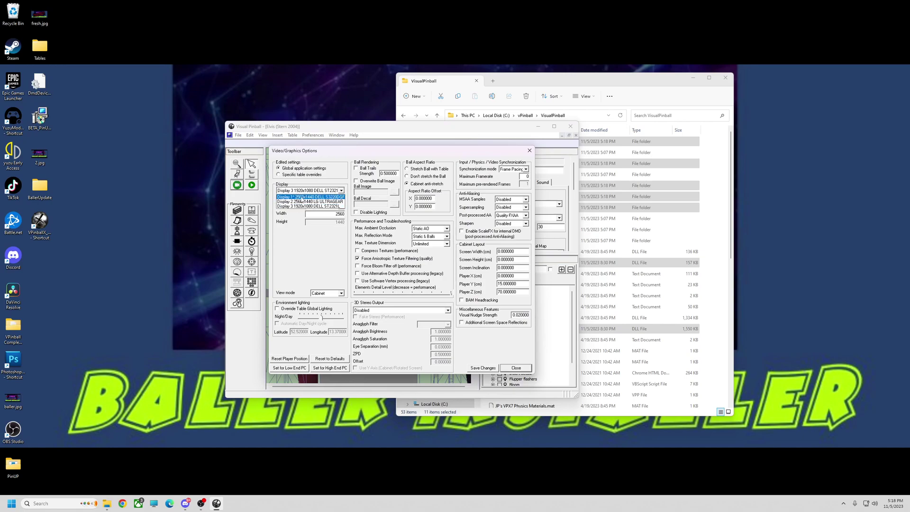
{"action": "left_click", "coordinate": [297, 198]}
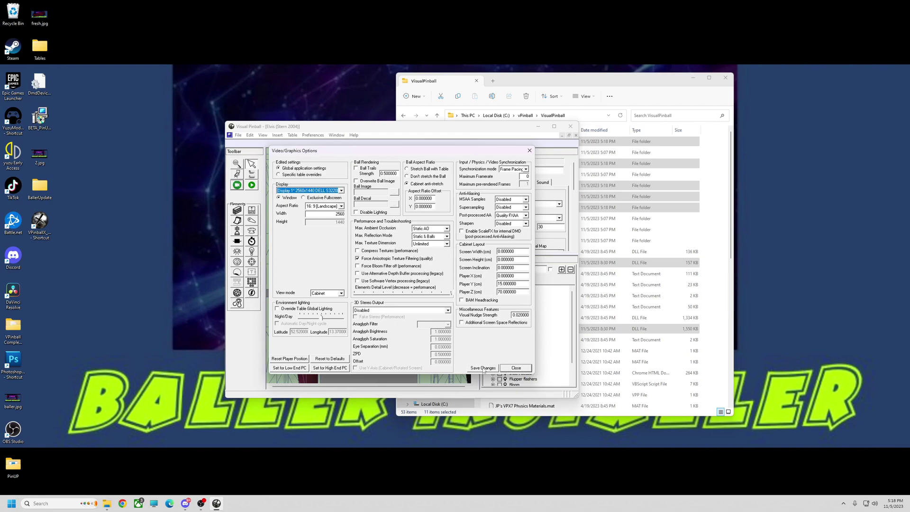
{"action": "left_click", "coordinate": [514, 369]}
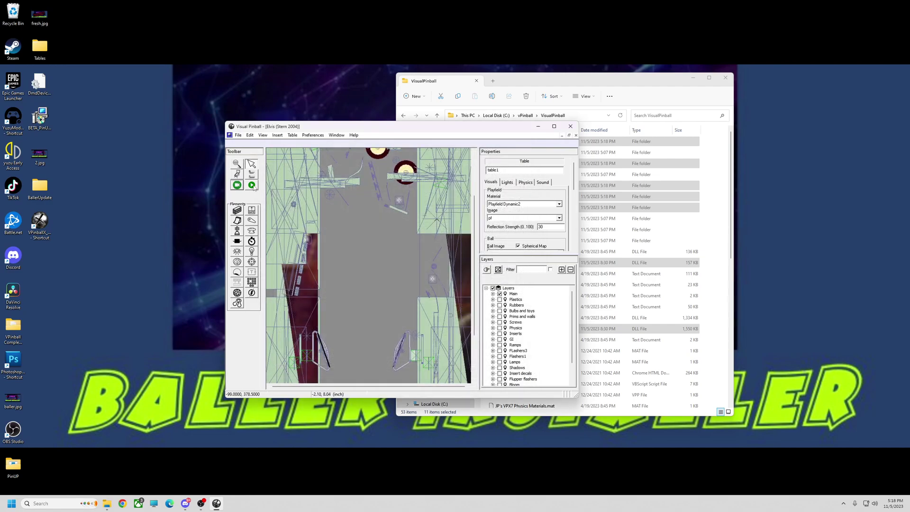
Step: Browse to vPinball > VisualPinball > VPinMAME and run the 64-bit Setup64.exe
{"action": "left_click_drag", "start_coordinate": [338, 131], "coordinate": [165, 110]}
{"action": "left_click_drag", "start_coordinate": [516, 78], "coordinate": [534, 79]}
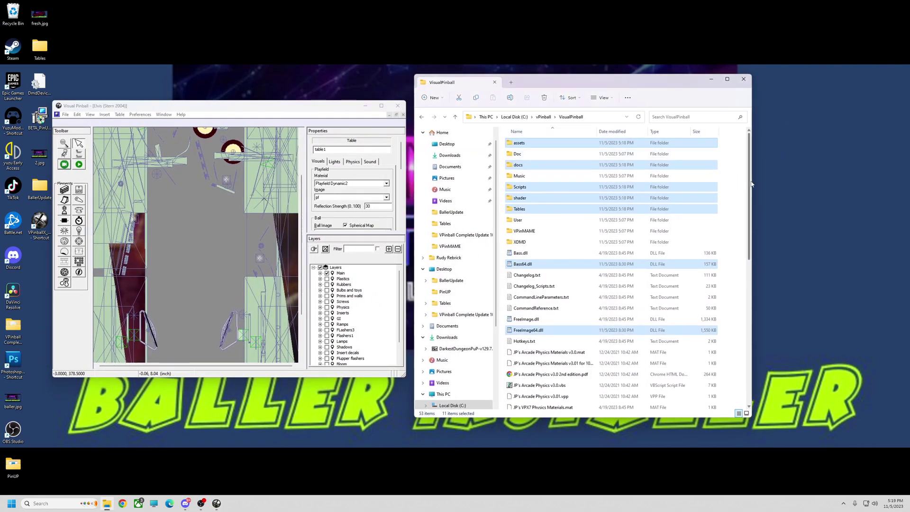
{"action": "left_click", "coordinate": [421, 116]}
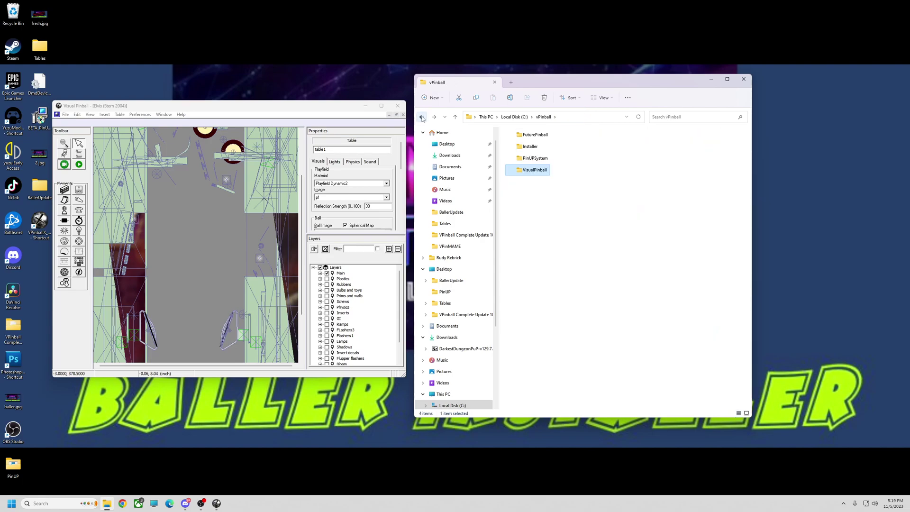
{"action": "double_click", "coordinate": [533, 171]}
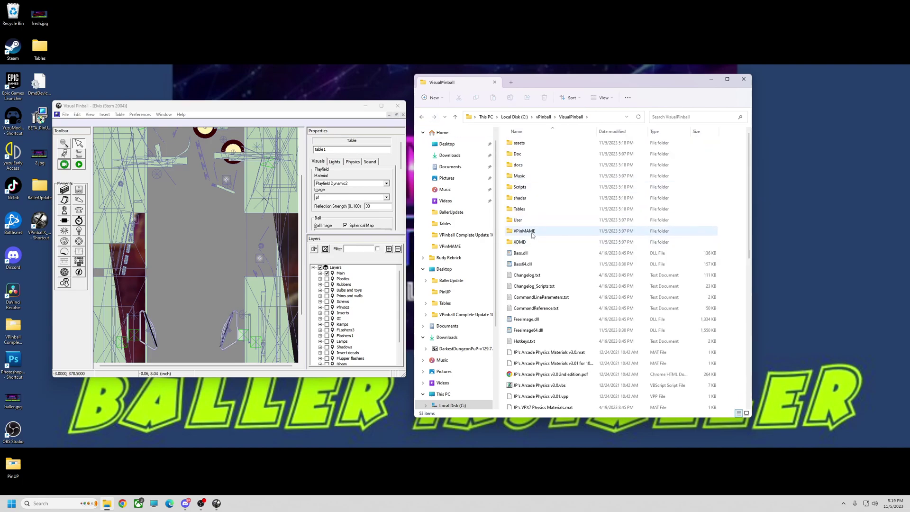
{"action": "double_click", "coordinate": [522, 233]}
{"action": "scroll", "coordinate": [521, 233], "scroll_direction": "down", "scroll_amount": 18}
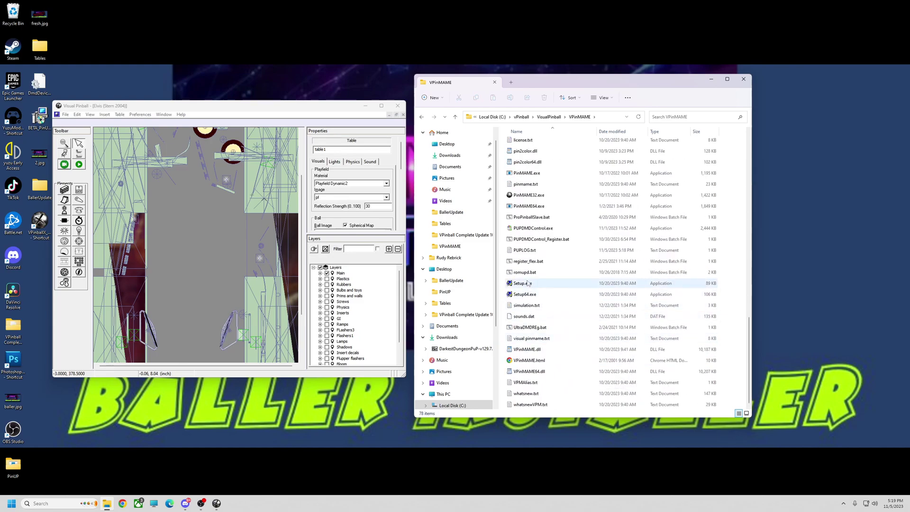
{"action": "double_click", "coordinate": [524, 294]}
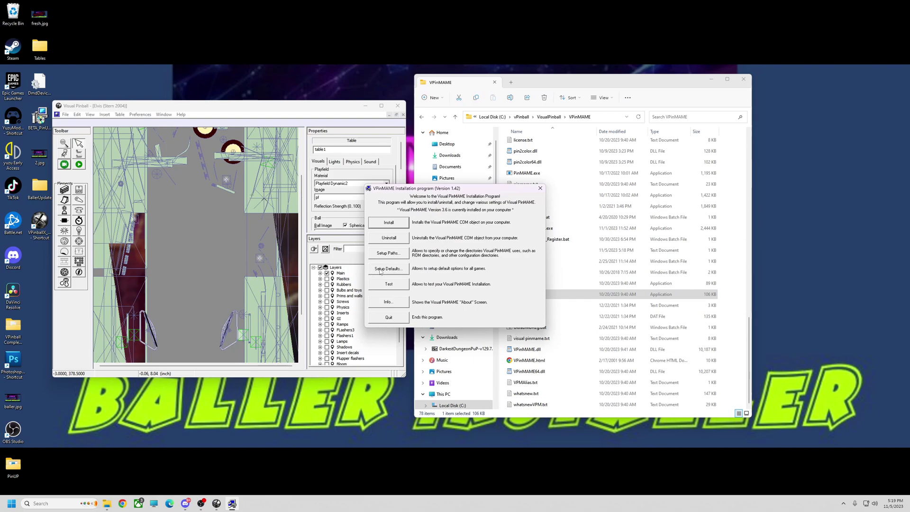
Step: Tick Colorize DMD (4 colors) in Setup Defaults, confirm, and quit the installer
{"action": "left_click", "coordinate": [379, 271]}
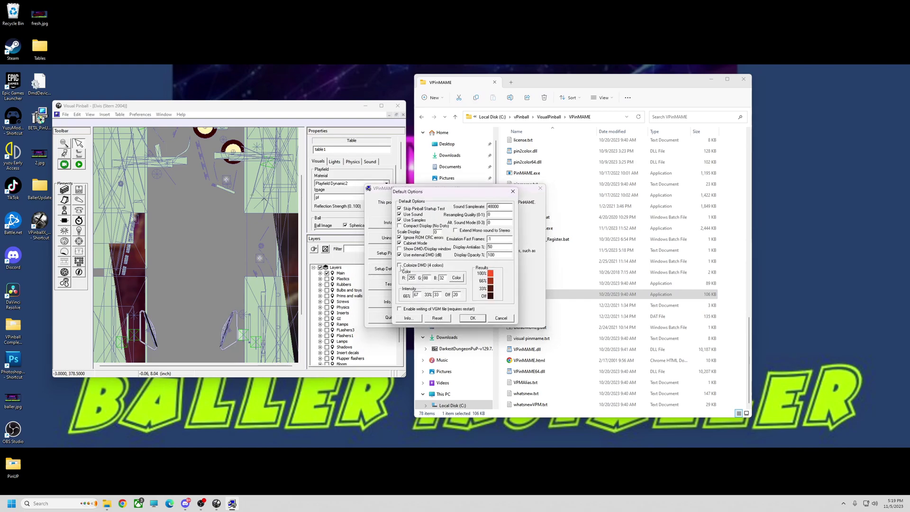
{"action": "left_click", "coordinate": [399, 265]}
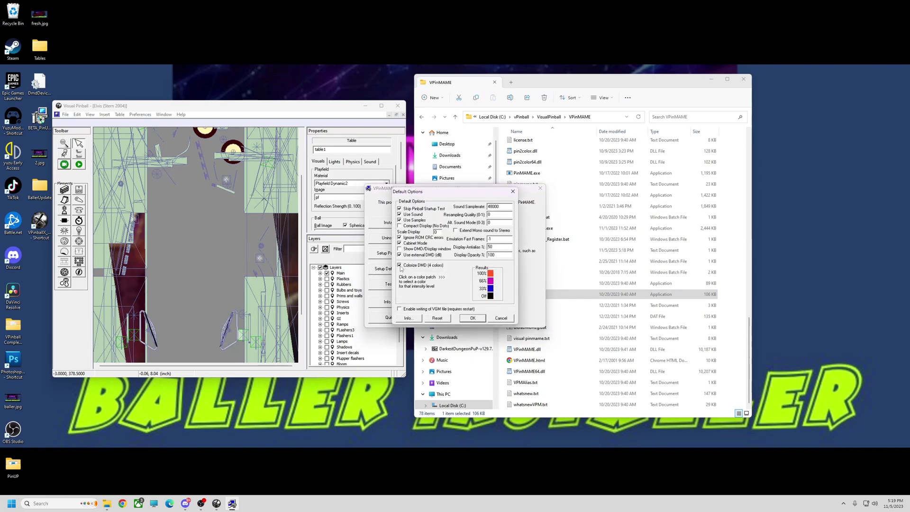
{"action": "left_click", "coordinate": [472, 318]}
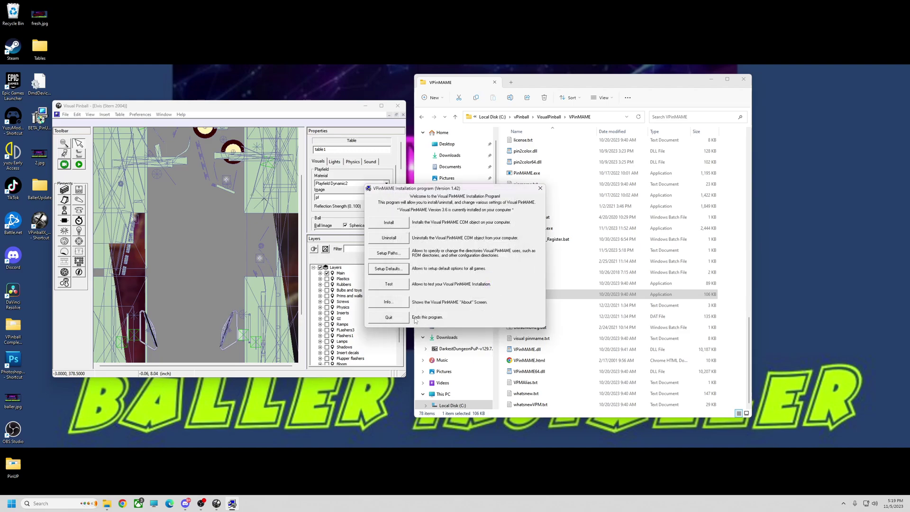
{"action": "left_click", "coordinate": [389, 317]}
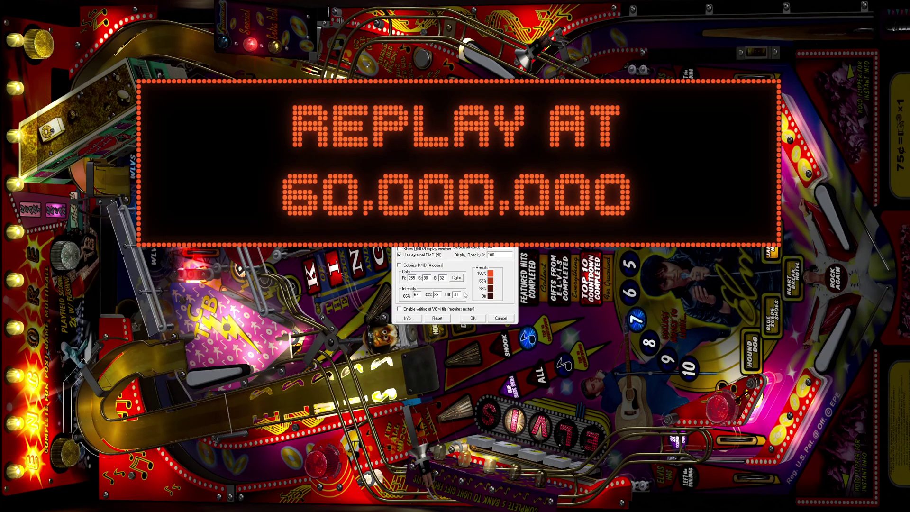
Step: Tick Colorize DMD (4 colors) in the Elvis table's DMD options and confirm
{"action": "left_click", "coordinate": [400, 265]}
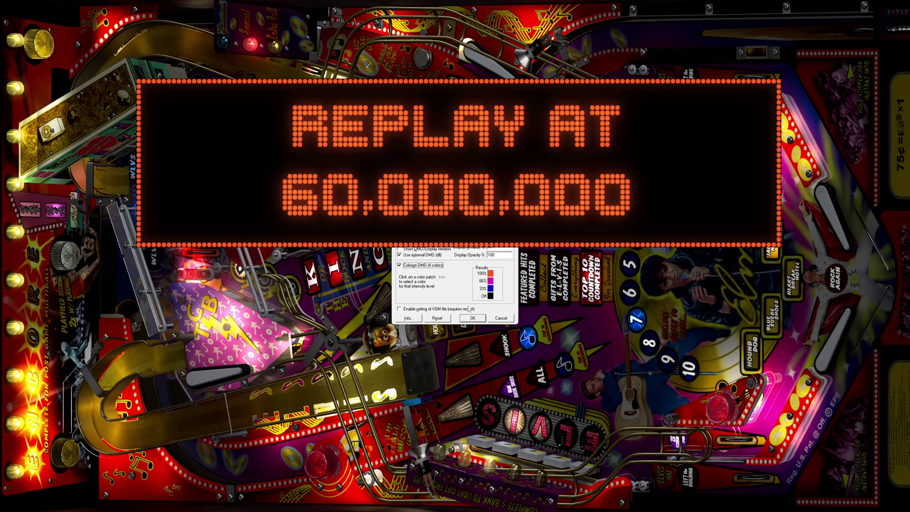
{"action": "left_click", "coordinate": [477, 320]}
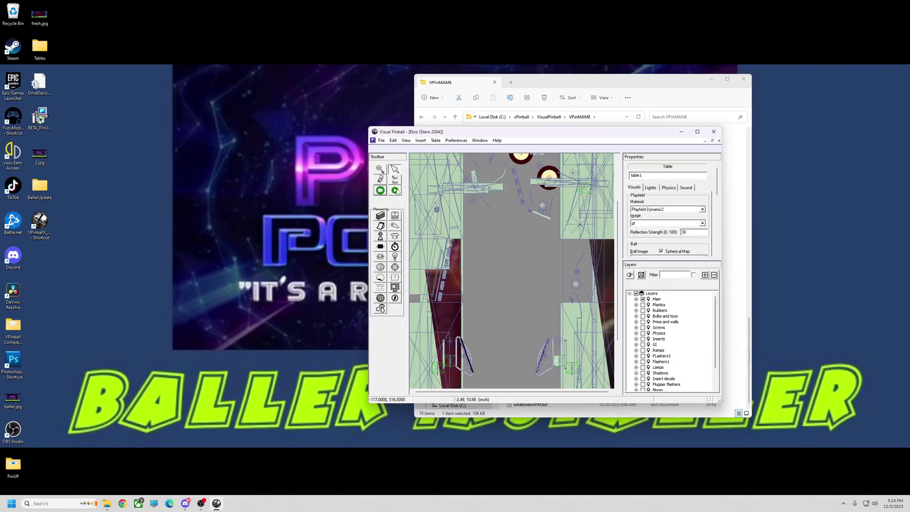
Step: Play the Elvis table again to check the colourised DMD frames
{"action": "left_click", "coordinate": [395, 191]}
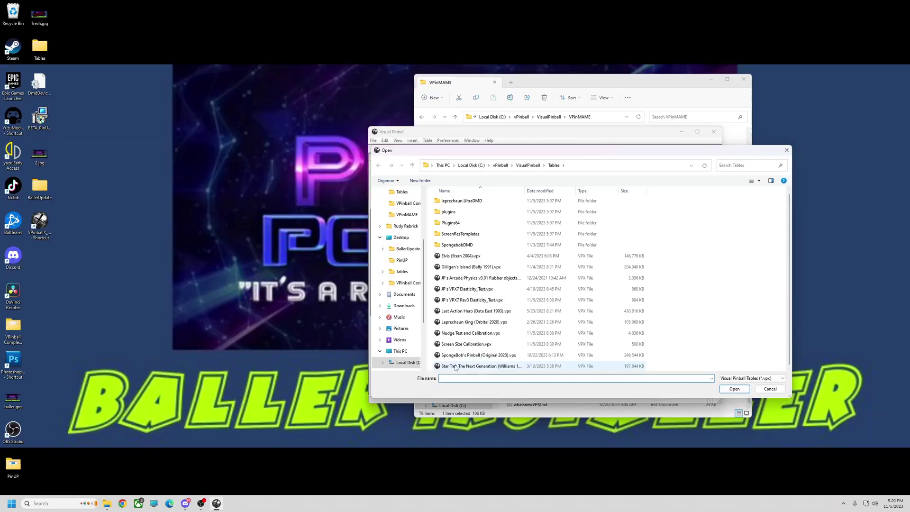
Step: Open the Star Trek The Next Generation table, play it, and exit back to the editor
{"action": "double_click", "coordinate": [455, 368]}
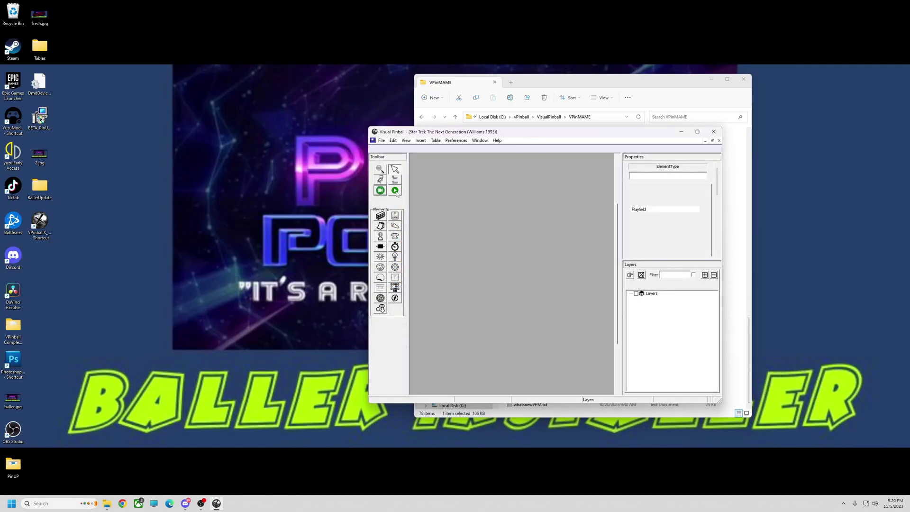
{"action": "left_click", "coordinate": [394, 190]}
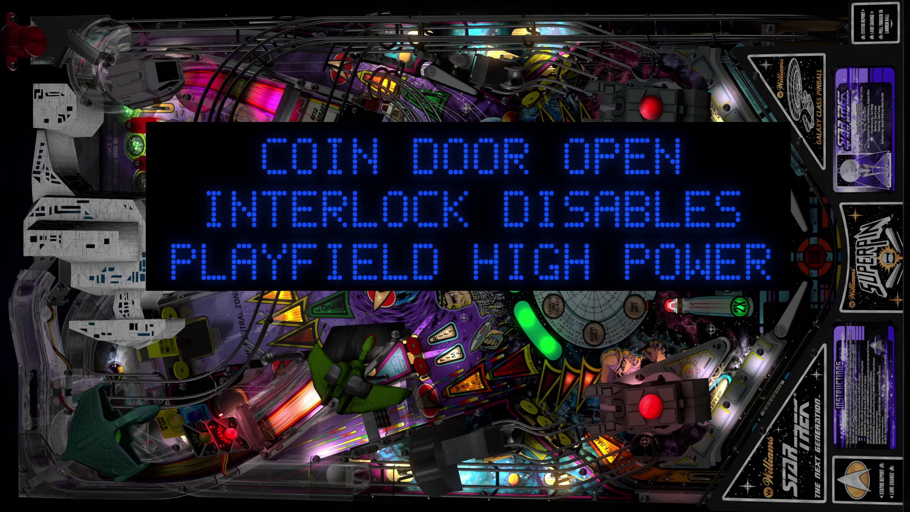
{"action": "key", "text": "Escape"}
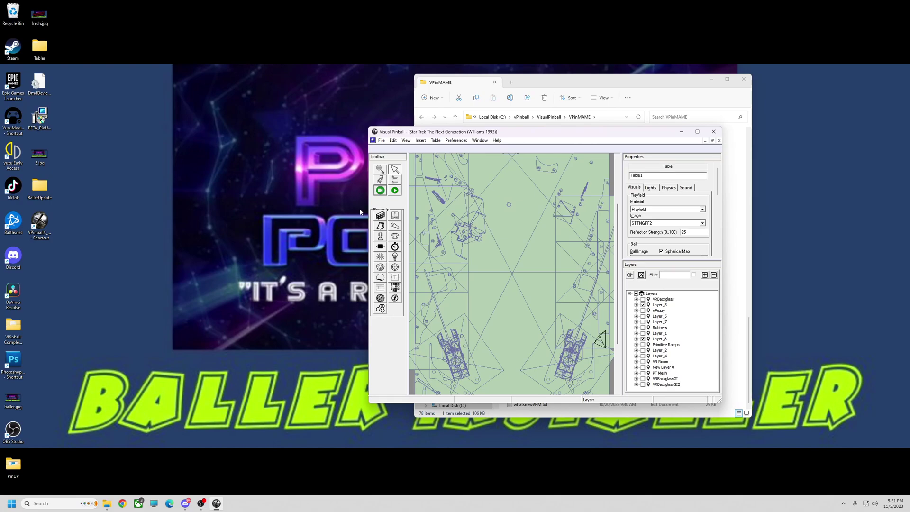
Step: Close Visual Pinball and move DmdDevice.ini from VPinMAME to the desktop, replacing the existing copy
{"action": "left_click_drag", "start_coordinate": [561, 137], "coordinate": [277, 136]}
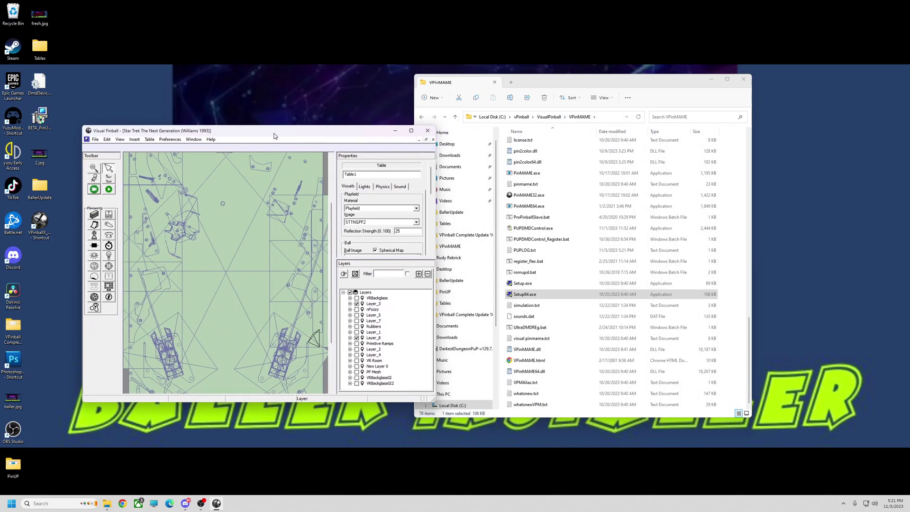
{"action": "left_click", "coordinate": [425, 135]}
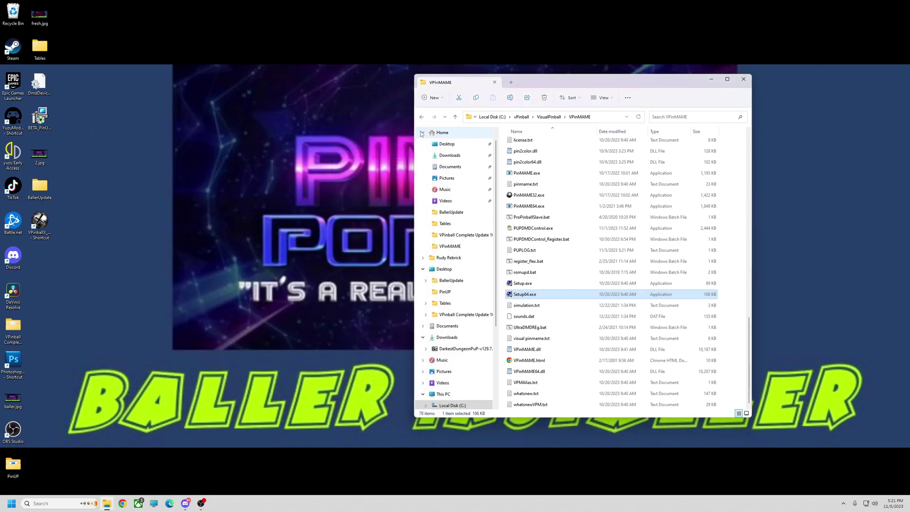
{"action": "left_click_drag", "start_coordinate": [604, 80], "coordinate": [552, 110]}
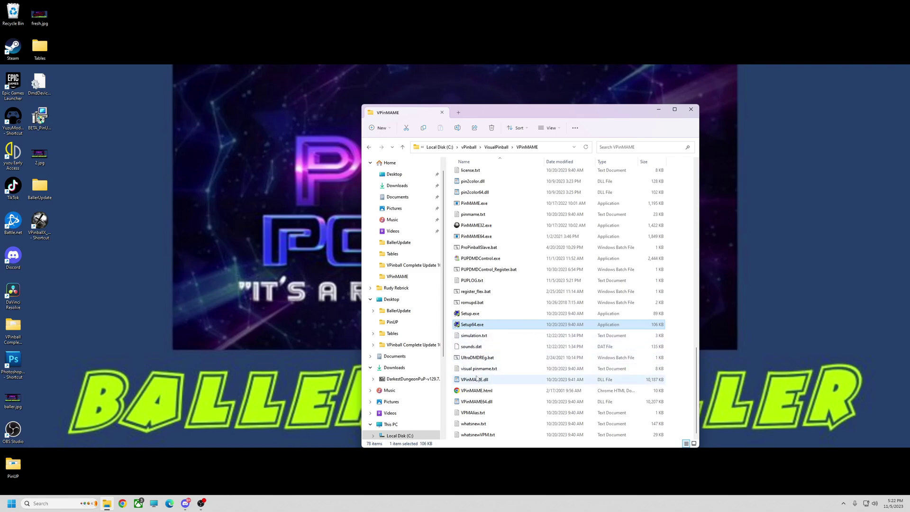
{"action": "left_click_drag", "start_coordinate": [696, 366], "coordinate": [690, 214]}
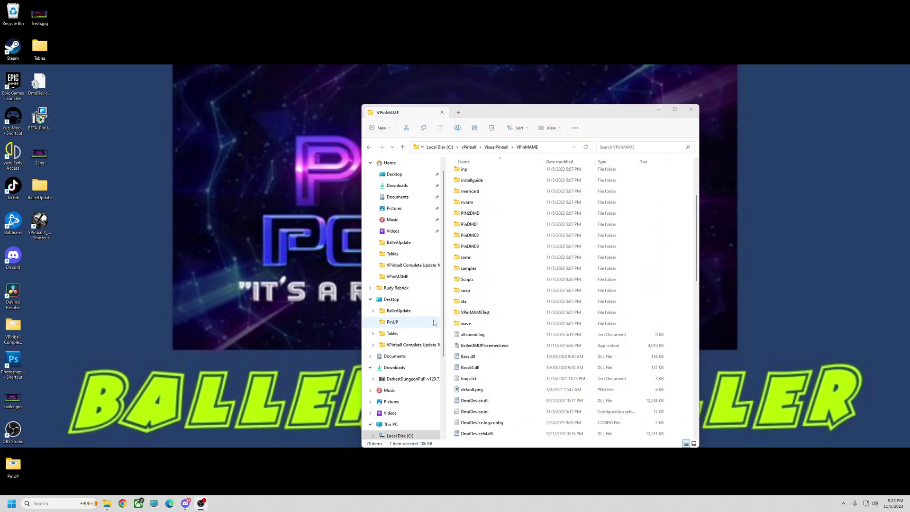
{"action": "scroll", "coordinate": [502, 349], "scroll_direction": "down", "scroll_amount": 4}
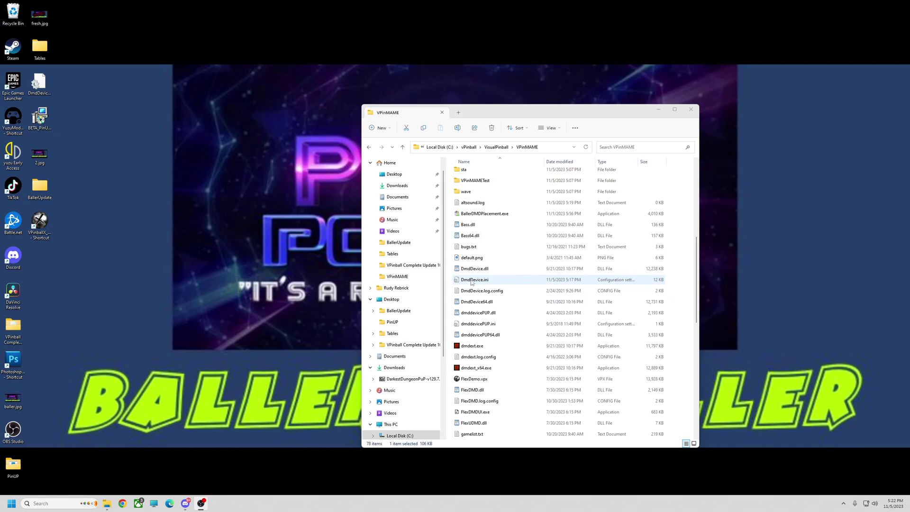
{"action": "left_click_drag", "start_coordinate": [471, 282], "coordinate": [130, 273]}
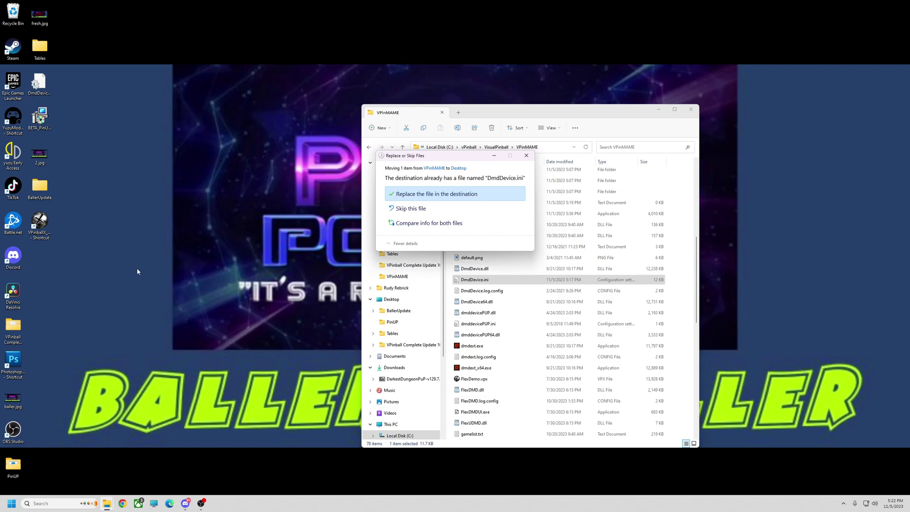
{"action": "key", "text": "Return"}
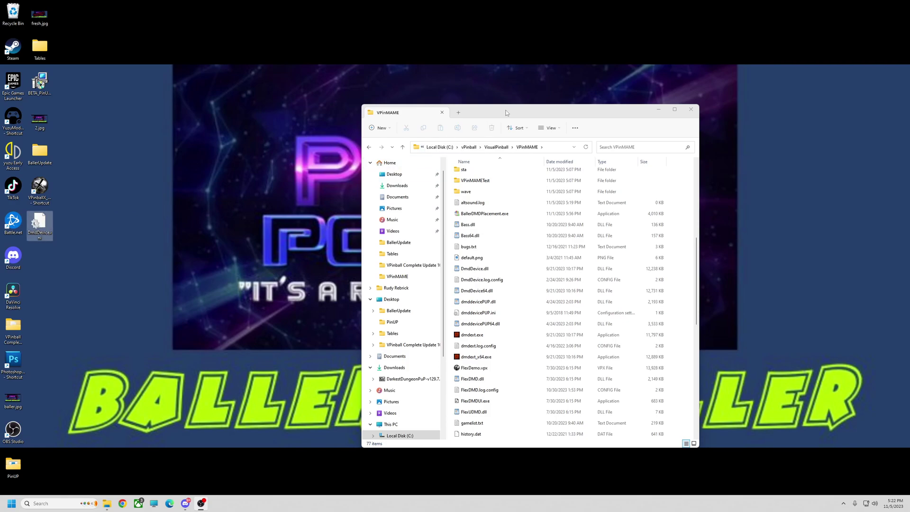
{"action": "mouse_move", "coordinate": [506, 113]}
{"action": "left_mouse_down"}
{"action": "mouse_move", "coordinate": [536, 106]}
{"action": "mouse_move", "coordinate": [518, 104]}
{"action": "left_mouse_up"}
Step: Copy all 16 items of 1-x86-x64-Color DMD Plugins.zip into VPinMAME, replacing existing files, then close 7-Zip
{"action": "double_click", "coordinate": [40, 152]}
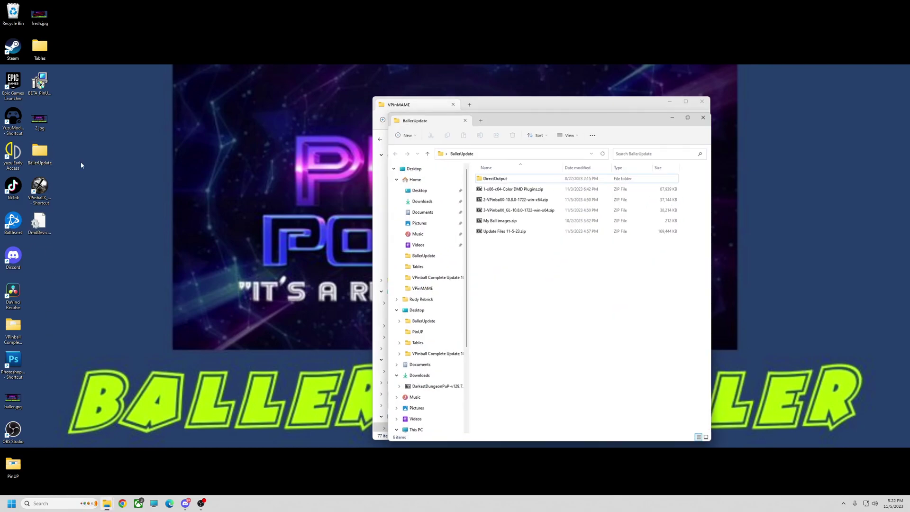
{"action": "left_click_drag", "start_coordinate": [563, 115], "coordinate": [215, 106]}
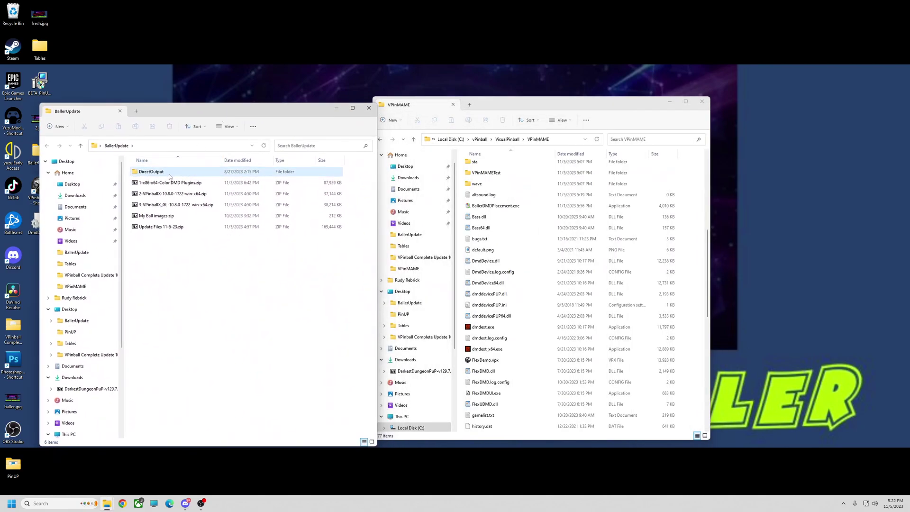
{"action": "double_click", "coordinate": [170, 182]}
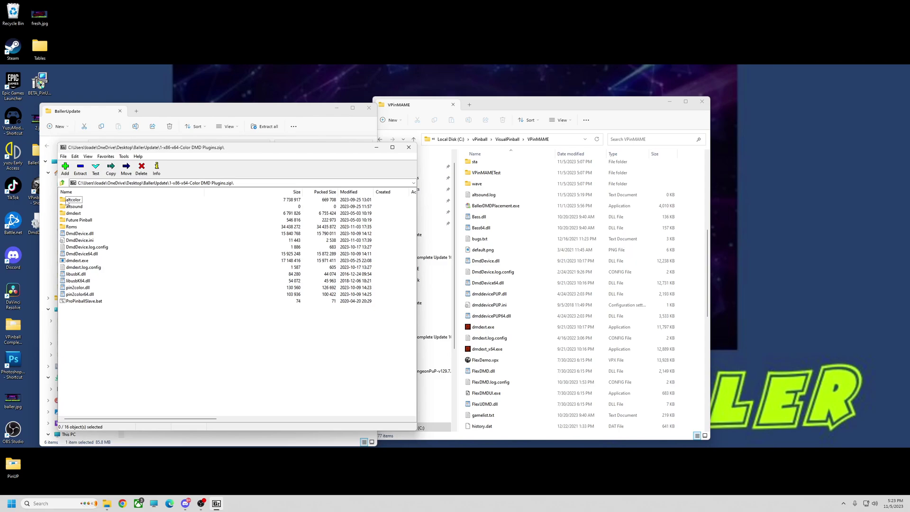
{"action": "left_click", "coordinate": [68, 200]}
{"action": "left_click", "coordinate": [74, 302], "text": "shift"}
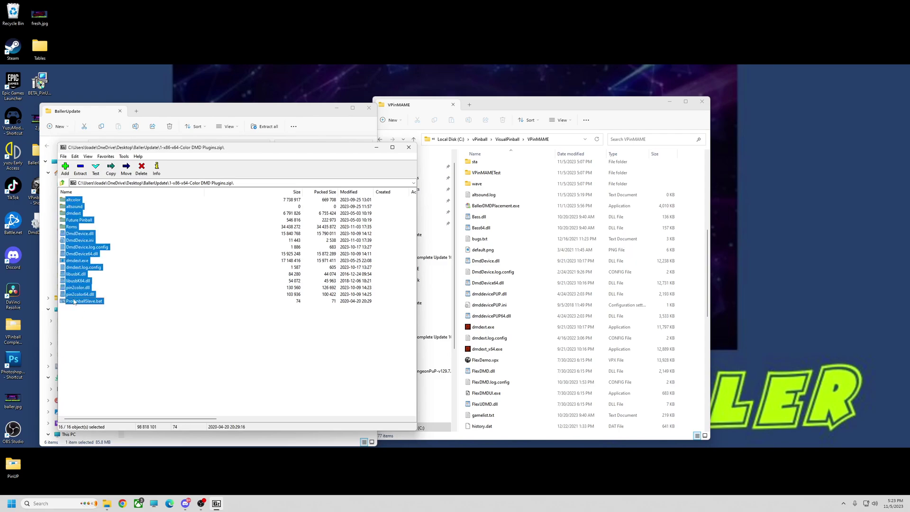
{"action": "left_click_drag", "start_coordinate": [695, 403], "coordinate": [692, 402]}
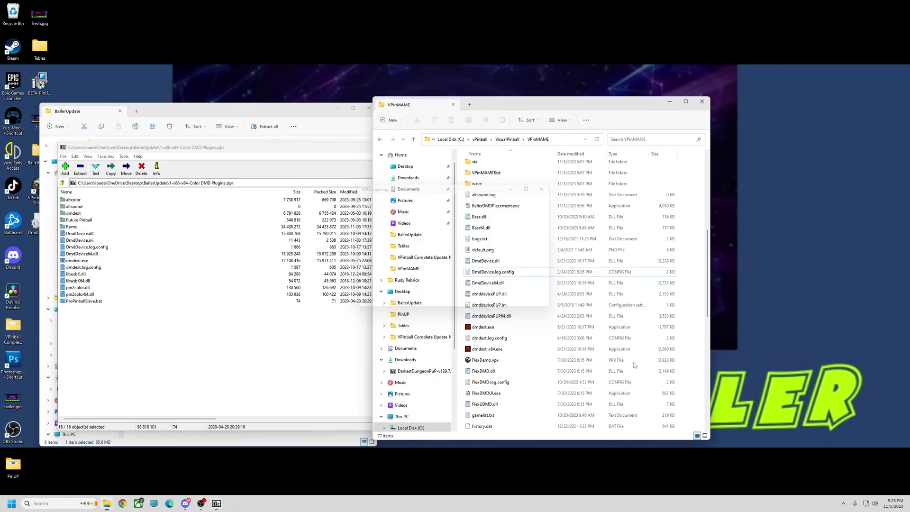
{"action": "left_click", "coordinate": [414, 195]}
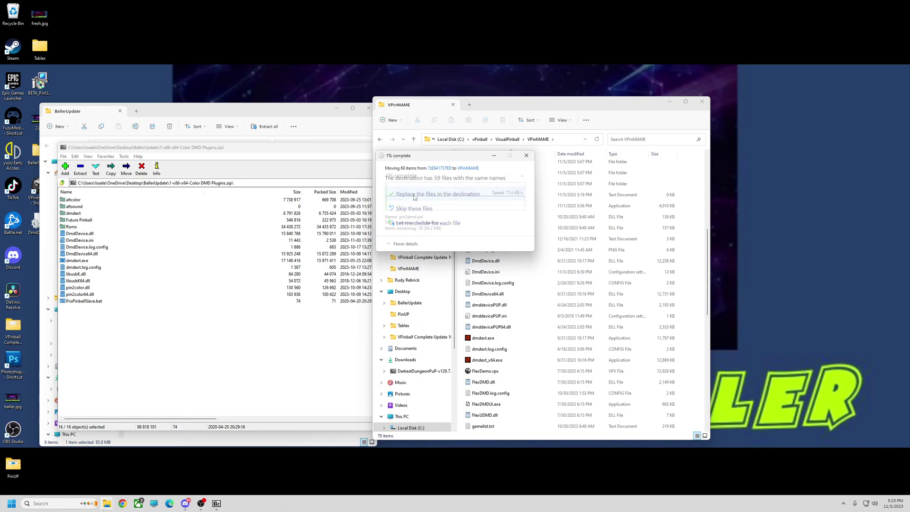
{"action": "left_click", "coordinate": [337, 152]}
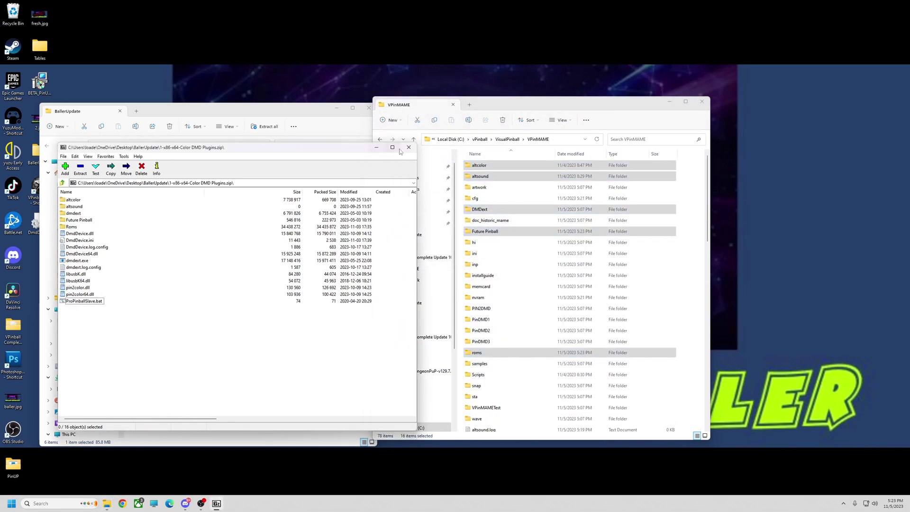
{"action": "left_click", "coordinate": [410, 148]}
{"action": "scroll", "coordinate": [510, 370], "scroll_direction": "down", "scroll_amount": 3}
{"action": "scroll", "coordinate": [510, 371], "scroll_direction": "down", "scroll_amount": 3}
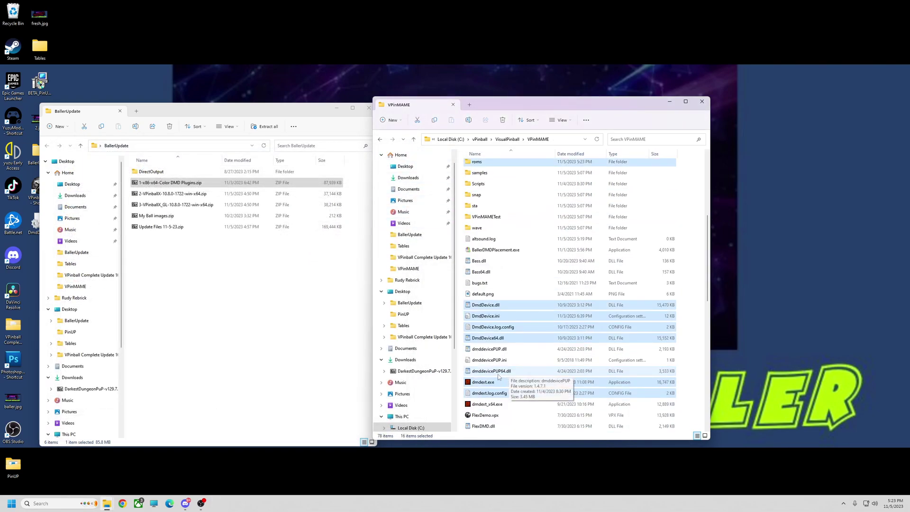
{"action": "left_click", "coordinate": [698, 402]}
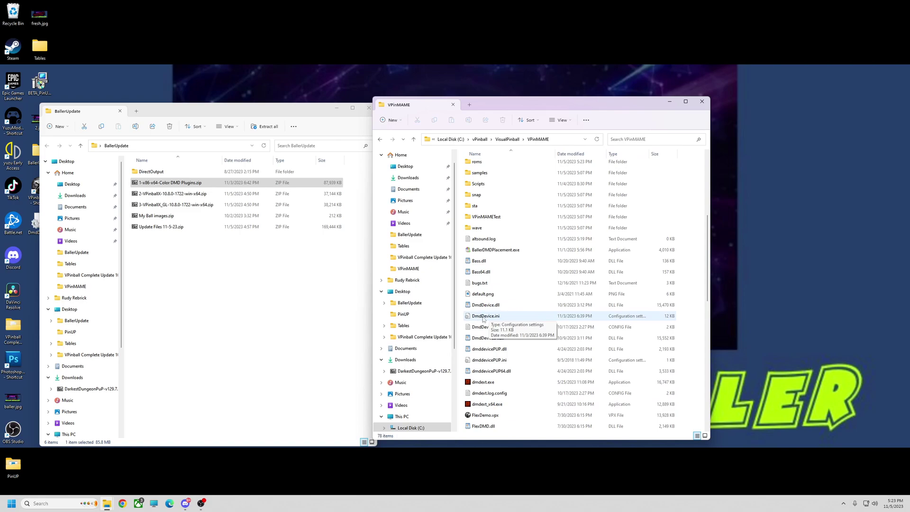
Step: Open the new DmdDevice.ini and the old desktop copy in separate Notepad windows side by side
{"action": "double_click", "coordinate": [481, 316]}
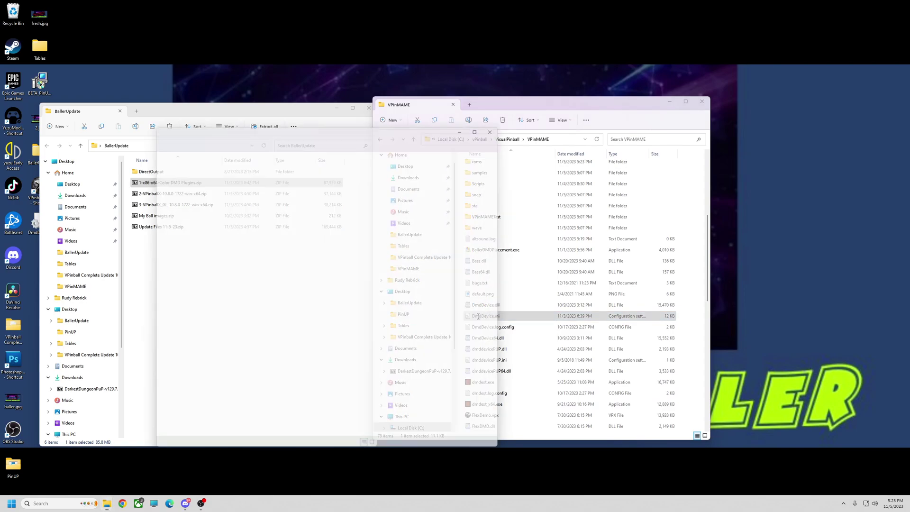
{"action": "left_click_drag", "start_coordinate": [279, 129], "coordinate": [533, 119]}
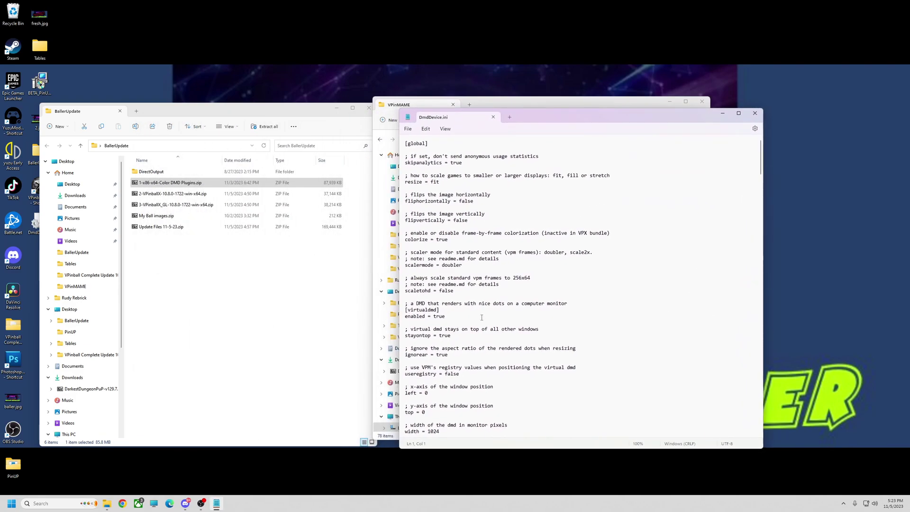
{"action": "scroll", "coordinate": [473, 379], "scroll_direction": "down", "scroll_amount": 15}
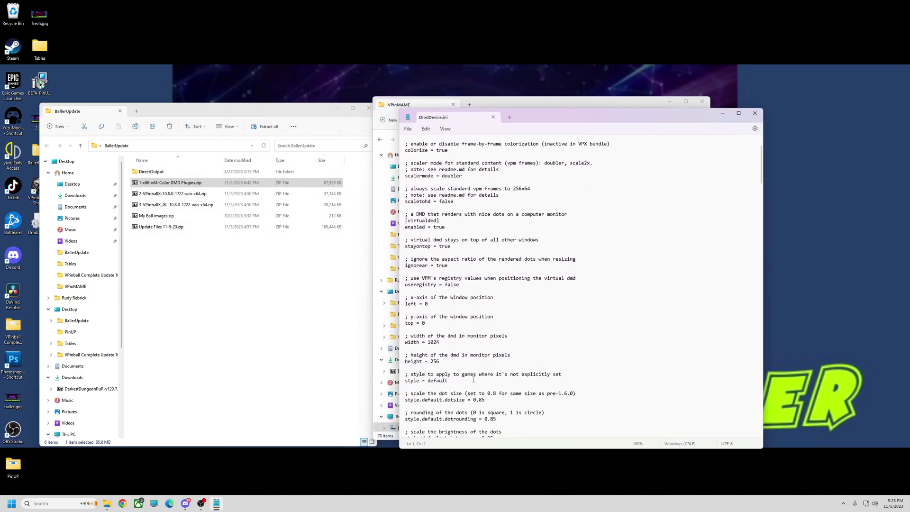
{"action": "scroll", "coordinate": [473, 379], "scroll_direction": "down", "scroll_amount": 20}
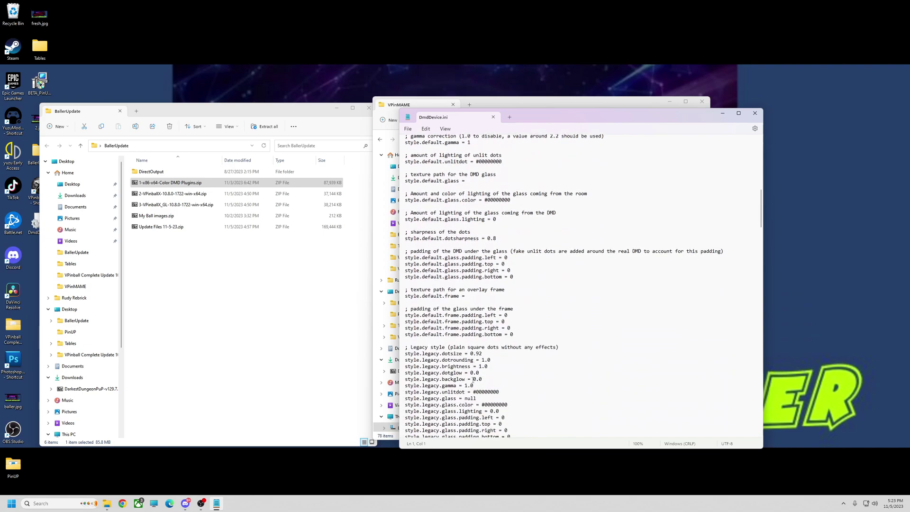
{"action": "scroll", "coordinate": [475, 386], "scroll_direction": "up", "scroll_amount": 18}
{"action": "scroll", "coordinate": [475, 386], "scroll_direction": "up", "scroll_amount": 15}
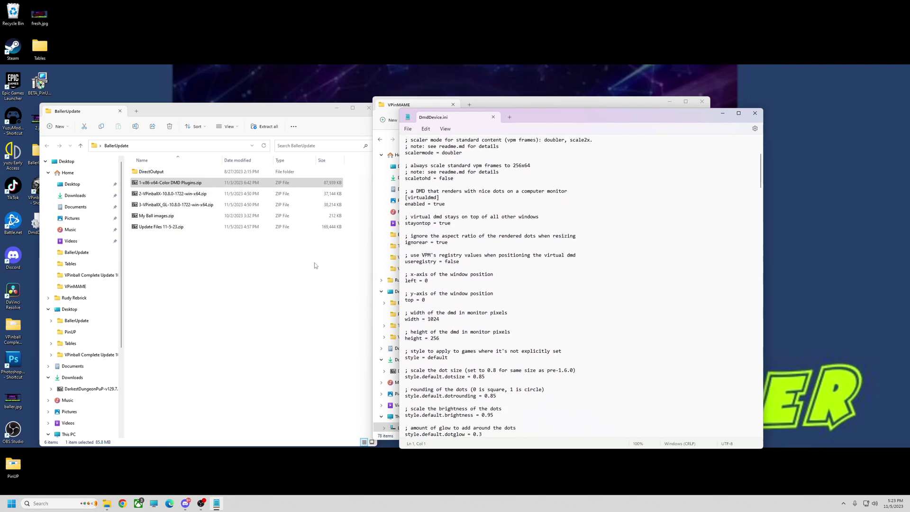
{"action": "left_click", "coordinate": [369, 107]}
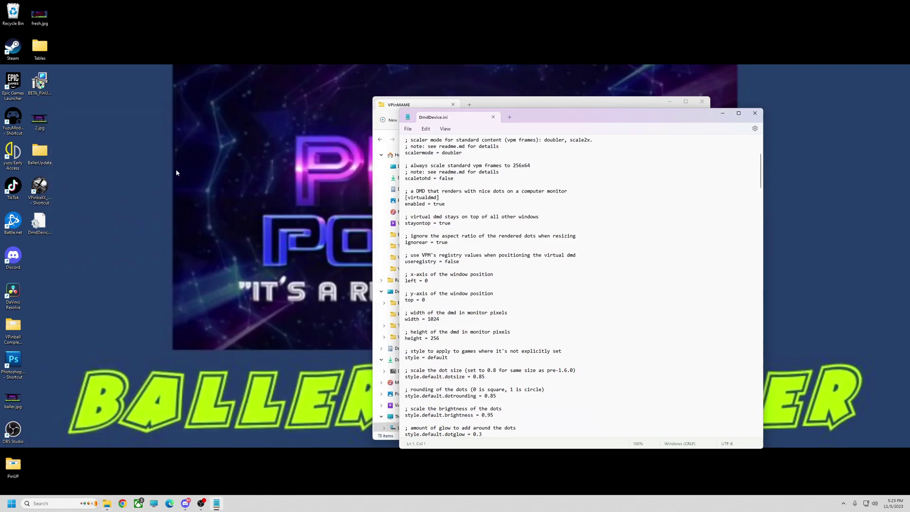
{"action": "double_click", "coordinate": [40, 222]}
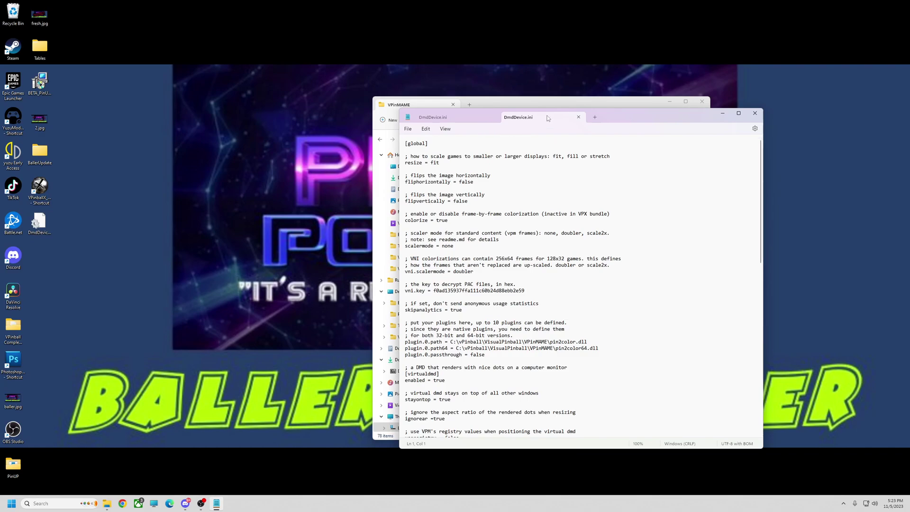
{"action": "left_click_drag", "start_coordinate": [547, 118], "coordinate": [248, 91]}
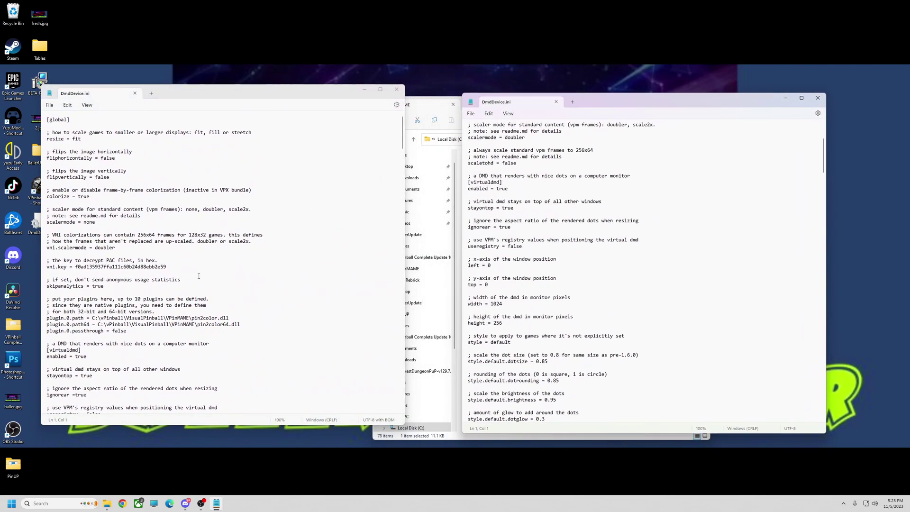
Step: Copy the old virtual DMD left value 5171 into the new file
{"action": "scroll", "coordinate": [159, 328], "scroll_direction": "down", "scroll_amount": 13}
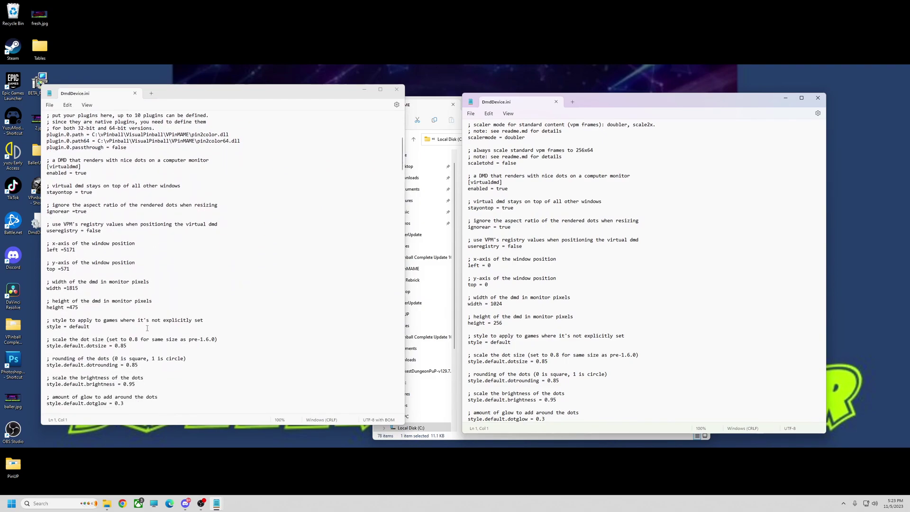
{"action": "scroll", "coordinate": [143, 327], "scroll_direction": "up", "scroll_amount": 4}
{"action": "left_click_drag", "start_coordinate": [75, 250], "coordinate": [67, 249]}
{"action": "right_click", "coordinate": [66, 250]}
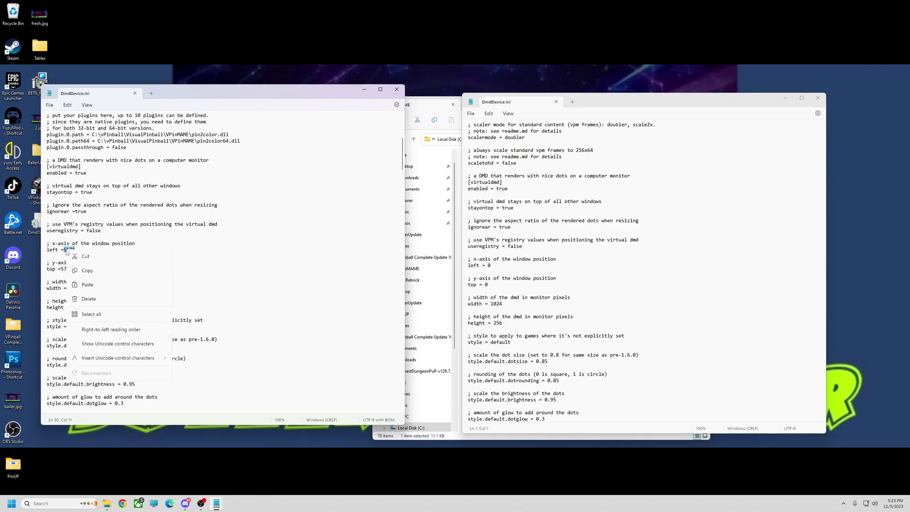
{"action": "left_click", "coordinate": [90, 287]}
{"action": "left_click", "coordinate": [501, 267]}
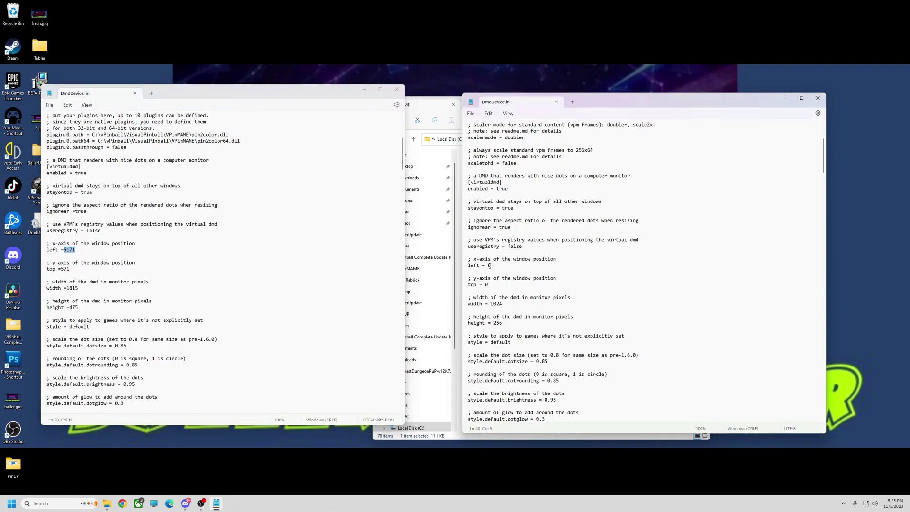
{"action": "right_click", "coordinate": [490, 266]}
{"action": "left_click", "coordinate": [510, 318]}
Step: Set the new file's virtual DMD top value to 1815 from the old copy
{"action": "double_click", "coordinate": [64, 269]}
{"action": "right_click", "coordinate": [62, 273]}
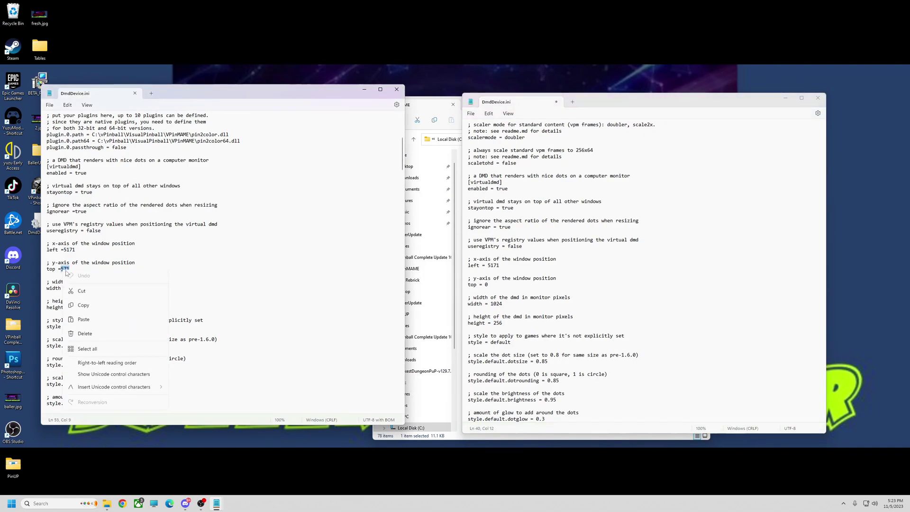
{"action": "left_click", "coordinate": [85, 307]}
{"action": "left_click", "coordinate": [489, 285]}
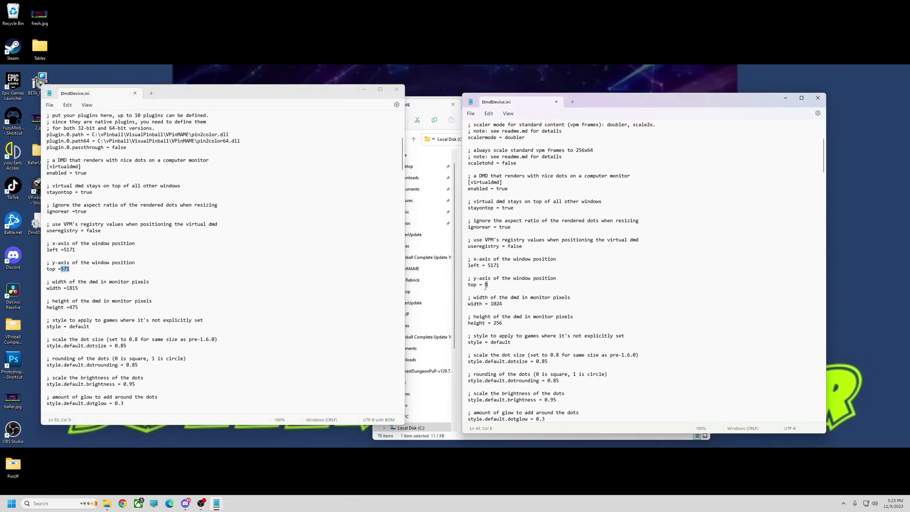
{"action": "right_click", "coordinate": [488, 286]}
{"action": "left_click", "coordinate": [510, 332]}
{"action": "double_click", "coordinate": [71, 288]}
{"action": "right_click", "coordinate": [70, 289]}
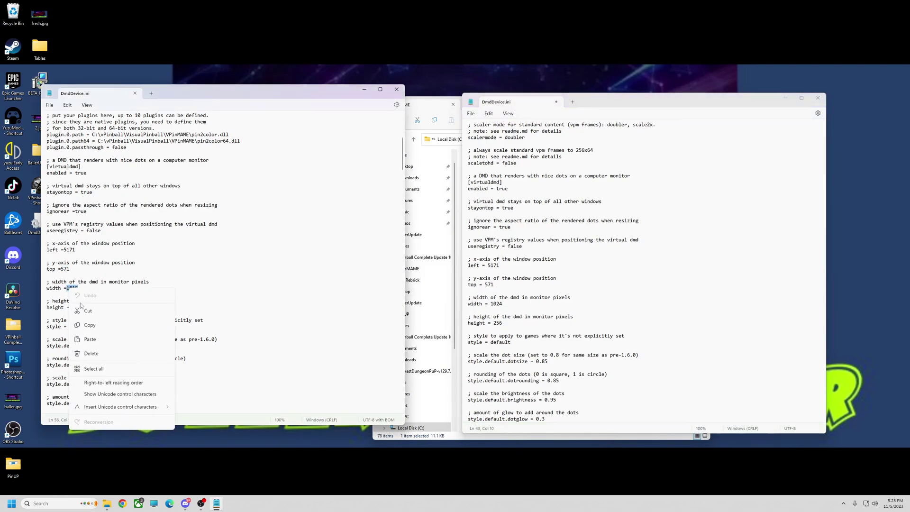
{"action": "left_click", "coordinate": [85, 322]}
{"action": "left_click_drag", "start_coordinate": [494, 286], "coordinate": [489, 286]}
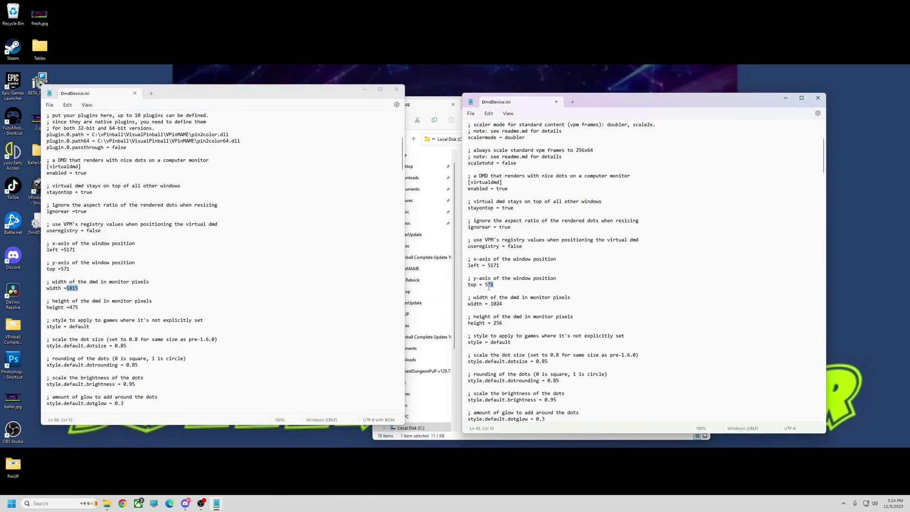
{"action": "right_click", "coordinate": [489, 287]}
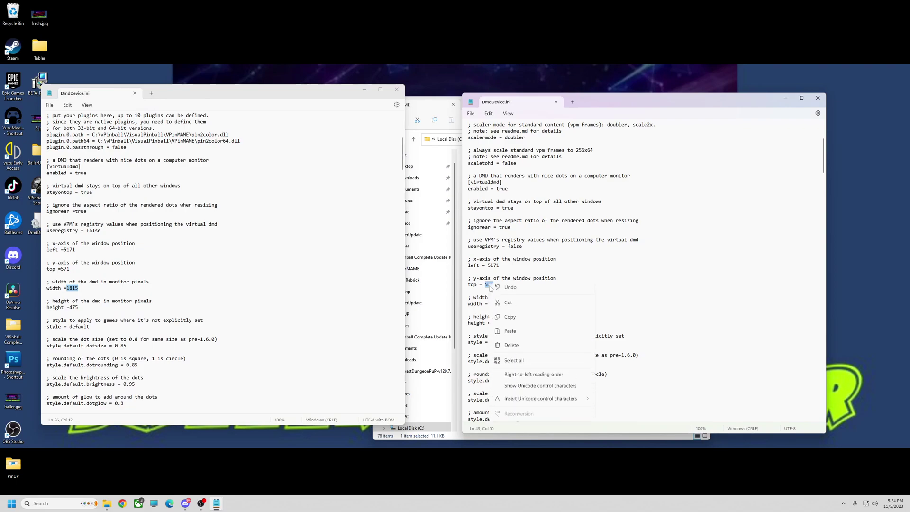
{"action": "left_click", "coordinate": [510, 336]}
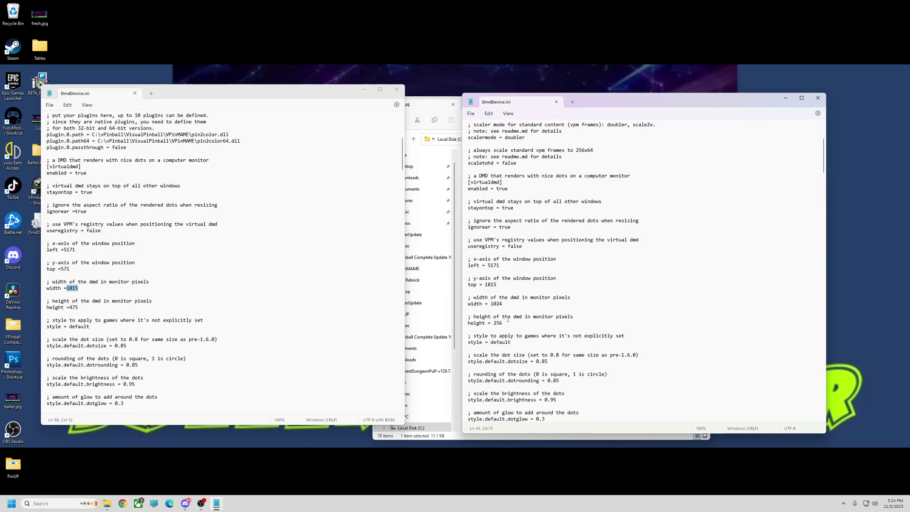
Step: Replace the new file's height 256 with the old height value 475
{"action": "left_click_drag", "start_coordinate": [79, 308], "coordinate": [69, 307]}
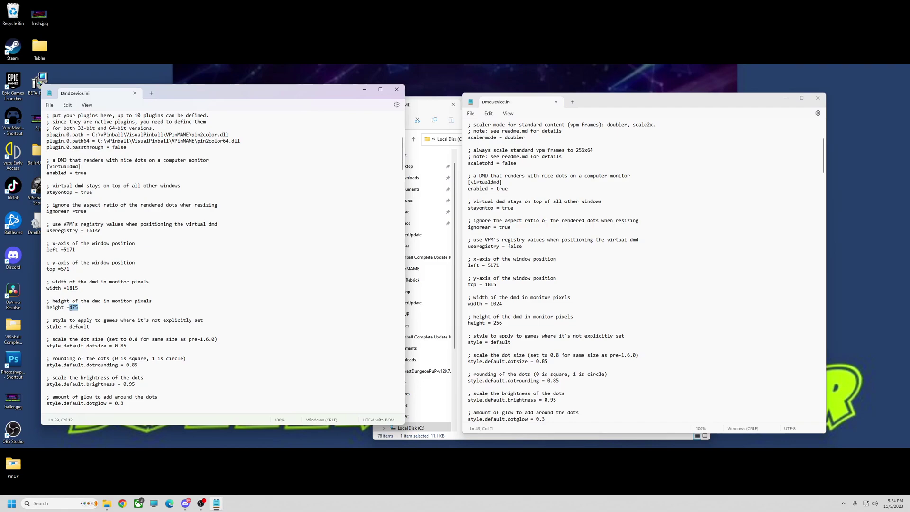
{"action": "right_click", "coordinate": [73, 308]}
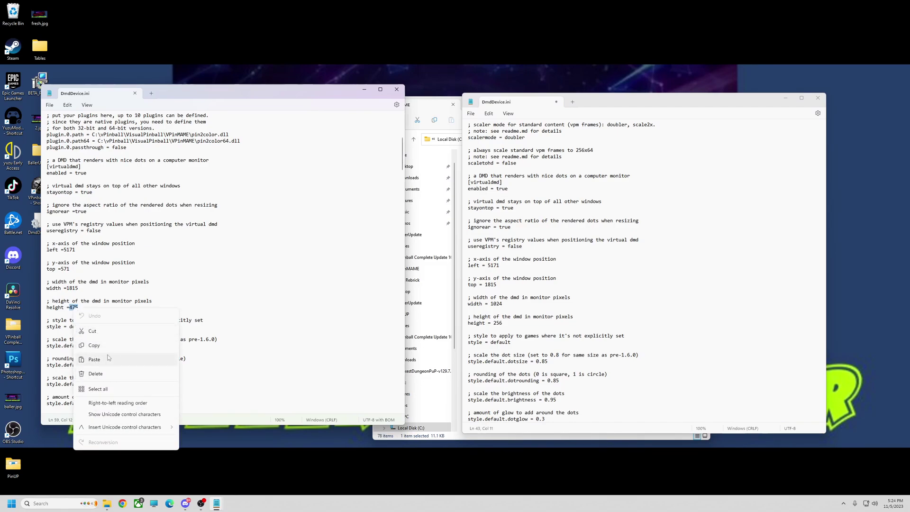
{"action": "left_click", "coordinate": [94, 346]}
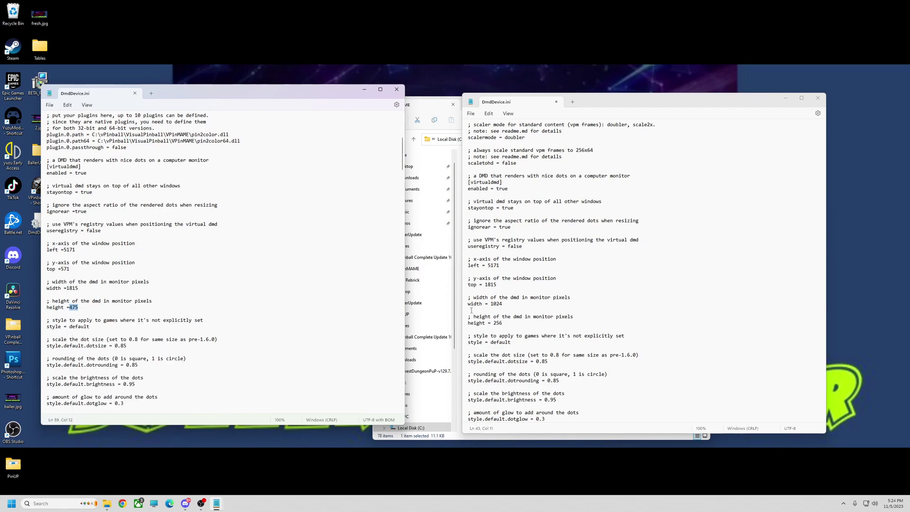
{"action": "left_click", "coordinate": [504, 326]}
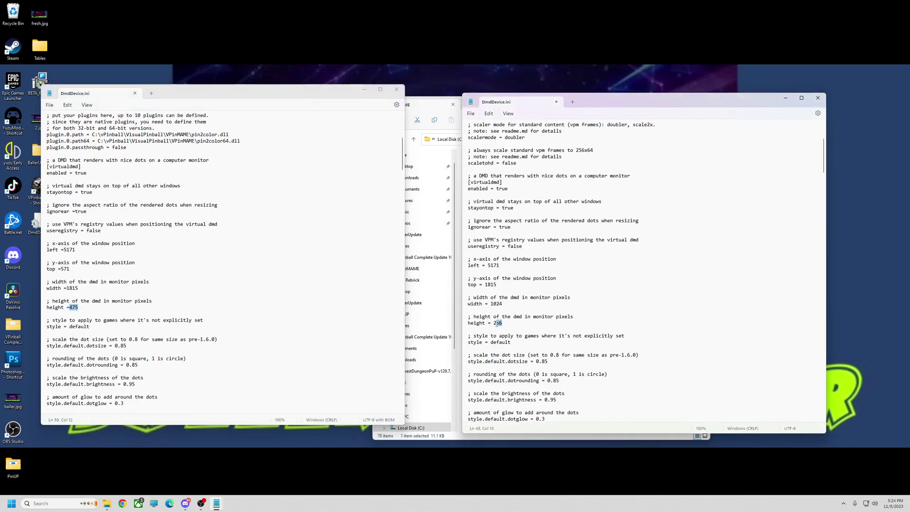
{"action": "double_click", "coordinate": [497, 324]}
{"action": "right_click", "coordinate": [498, 323]}
{"action": "left_click", "coordinate": [518, 376]}
Step: Close the old desktop DmdDevice.ini and open a new File Explorer window at This PC
{"action": "left_click", "coordinate": [396, 89]}
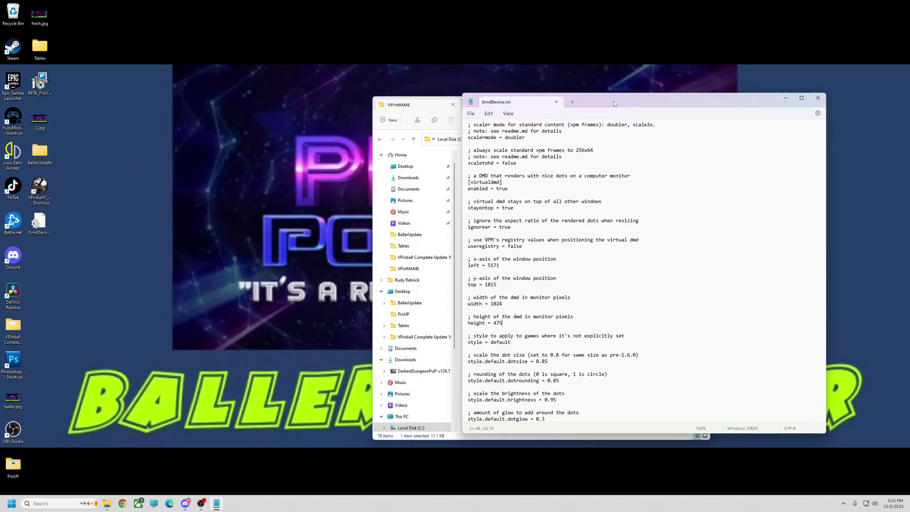
{"action": "left_click_drag", "start_coordinate": [615, 103], "coordinate": [234, 99]}
{"action": "left_click", "coordinate": [153, 502]}
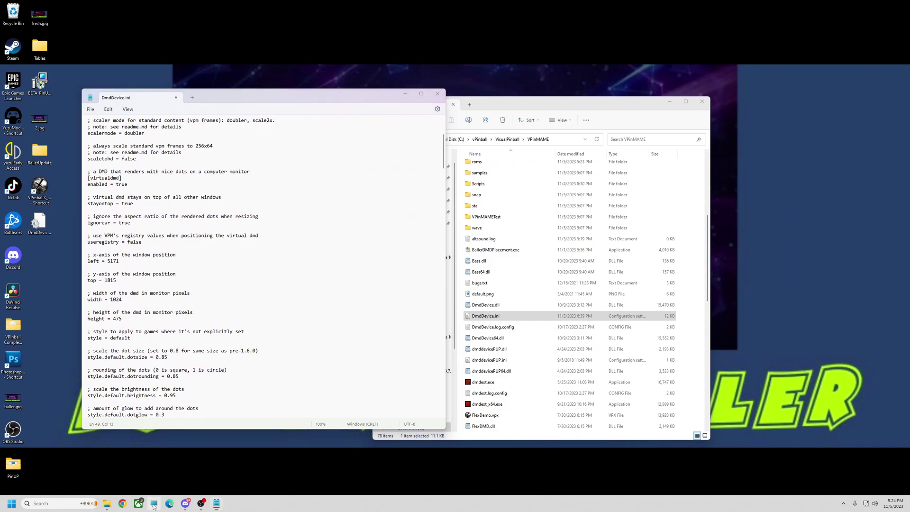
{"action": "left_click_drag", "start_coordinate": [282, 110], "coordinate": [753, 101]}
Step: Browse My Passport (D:) > Pinball Setup > vPinball > VisualPinball > VPinMAME and open the backup DmdDevice.ini
{"action": "left_click", "coordinate": [732, 167]}
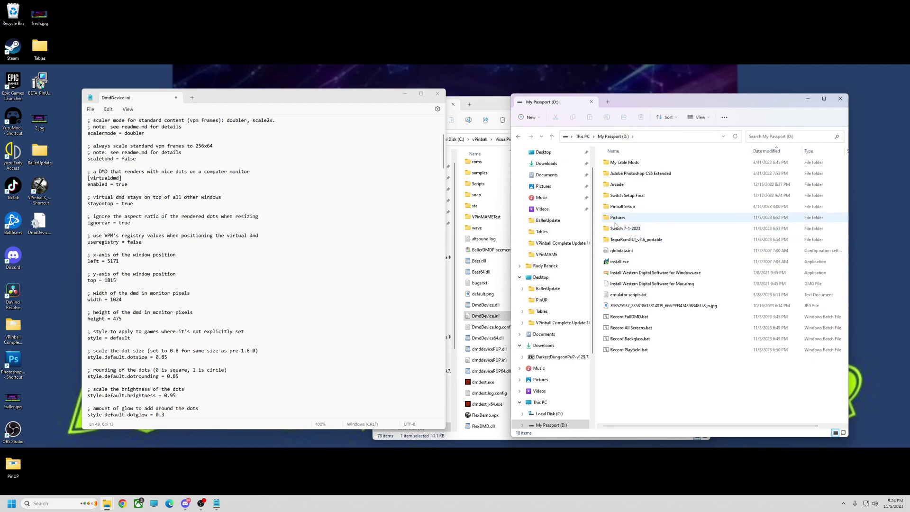
{"action": "double_click", "coordinate": [621, 206]}
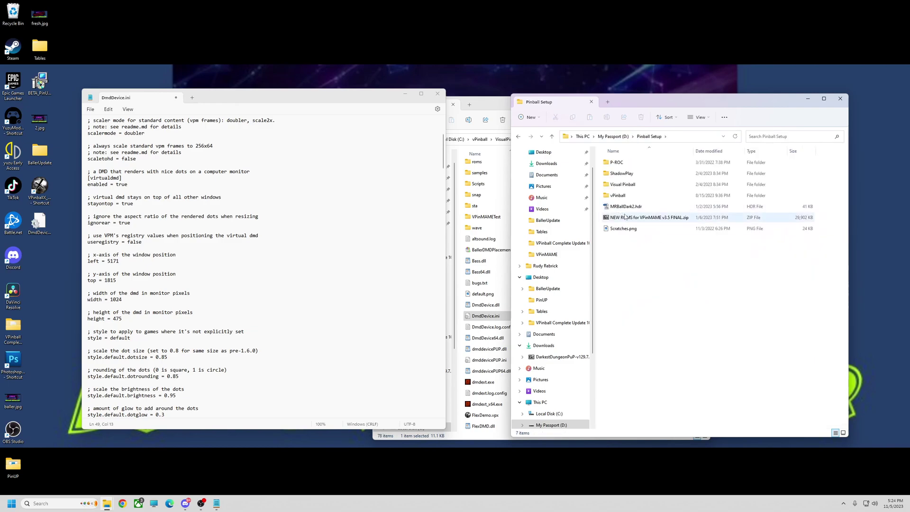
{"action": "double_click", "coordinate": [617, 196]}
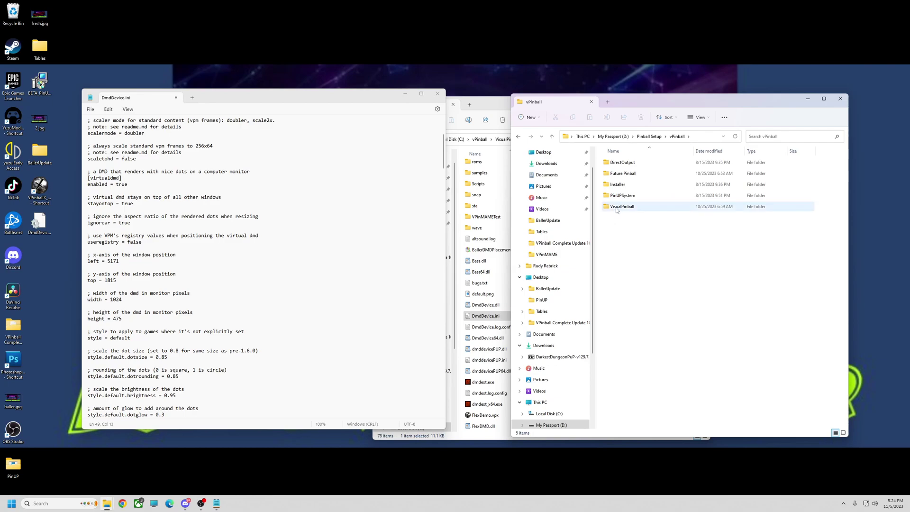
{"action": "double_click", "coordinate": [616, 209]}
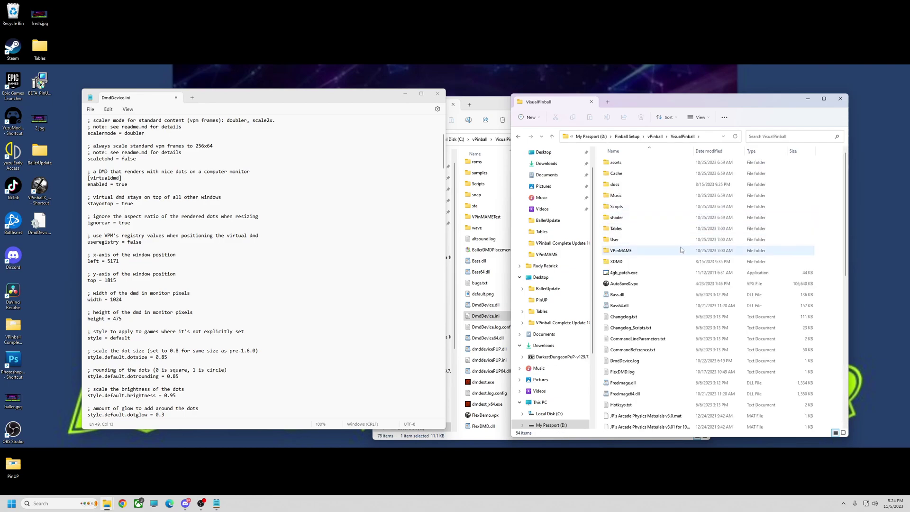
{"action": "double_click", "coordinate": [617, 251]}
{"action": "scroll", "coordinate": [618, 252], "scroll_direction": "down", "scroll_amount": 9}
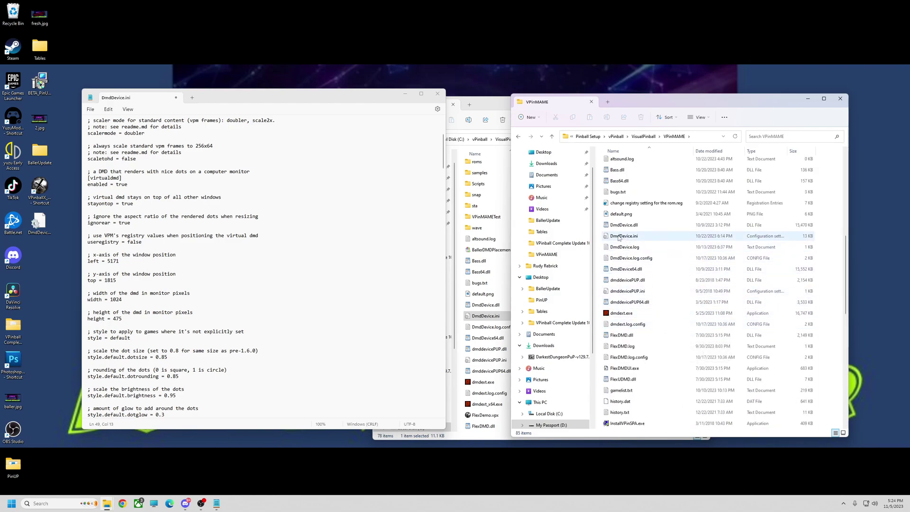
{"action": "double_click", "coordinate": [619, 236]}
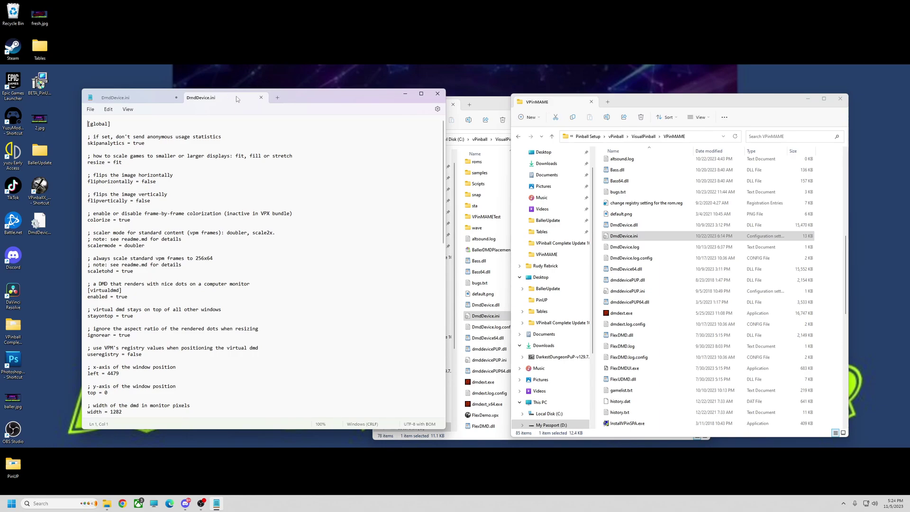
Step: Copy the backup's per-table virtualdmd entries from [gif] down and paste them at the end of the new DmdDevice.ini
{"action": "left_click_drag", "start_coordinate": [218, 97], "coordinate": [588, 92]}
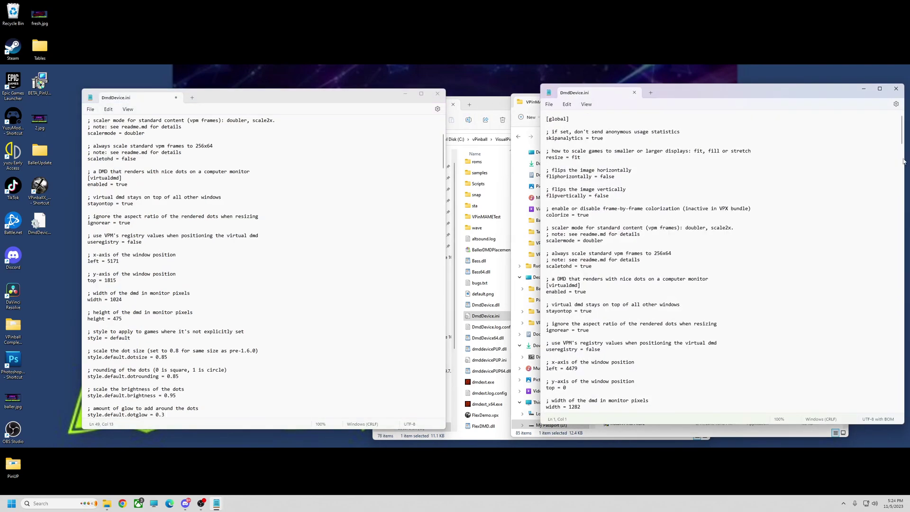
{"action": "left_click_drag", "start_coordinate": [901, 136], "coordinate": [893, 376]}
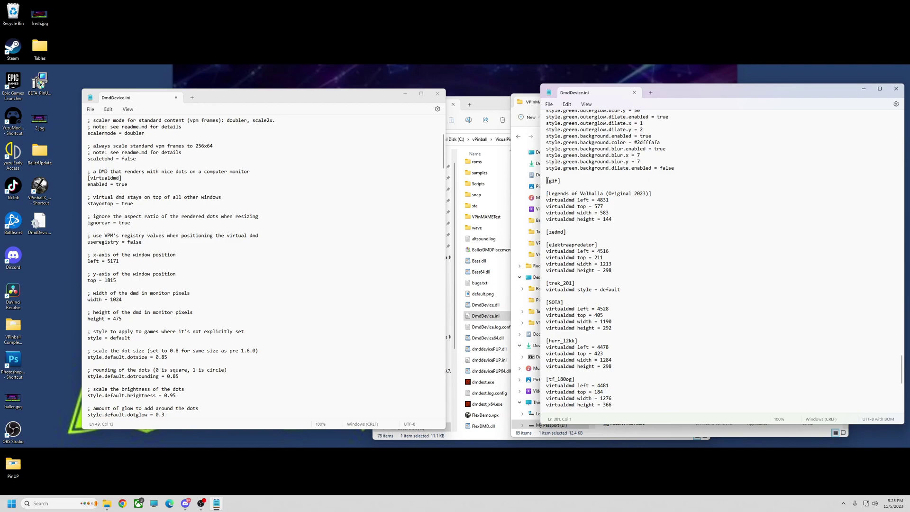
{"action": "left_click_drag", "start_coordinate": [547, 180], "coordinate": [663, 408]}
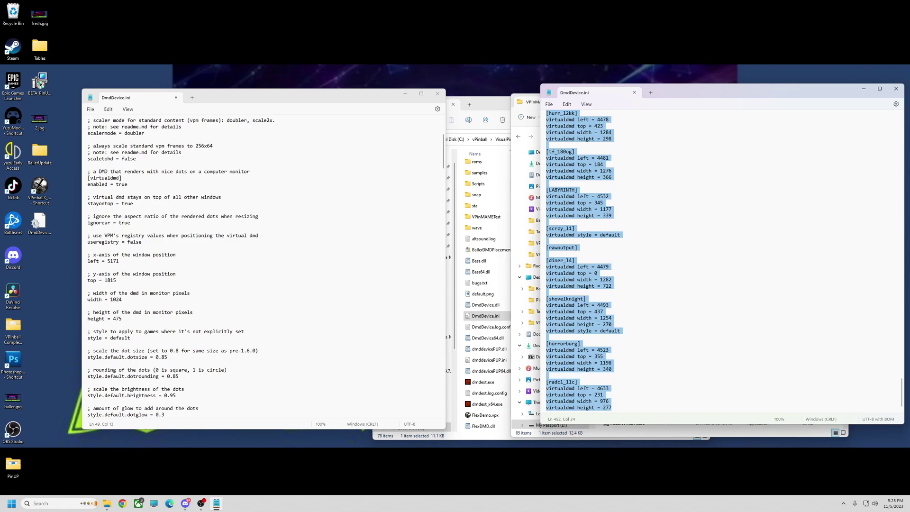
{"action": "right_click", "coordinate": [567, 306]}
{"action": "left_click", "coordinate": [590, 341]}
{"action": "left_click_drag", "start_coordinate": [445, 152], "coordinate": [445, 407]}
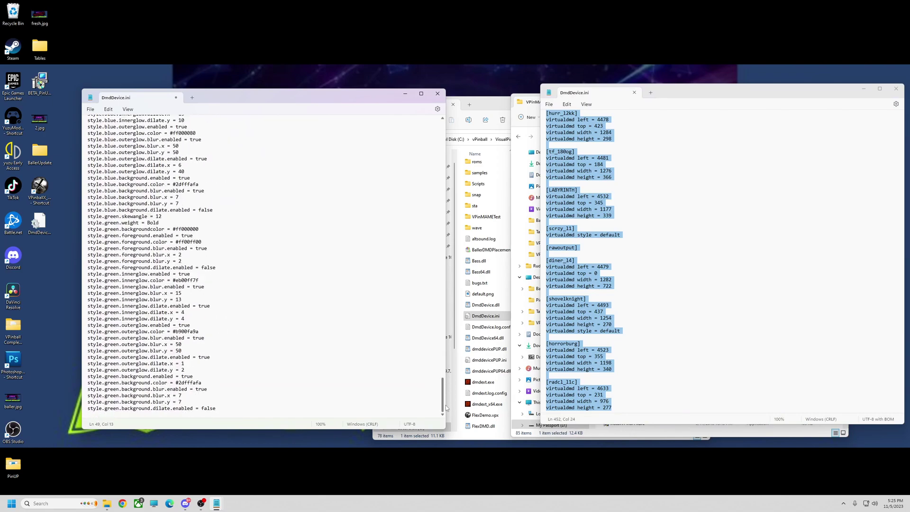
{"action": "right_click", "coordinate": [90, 416]}
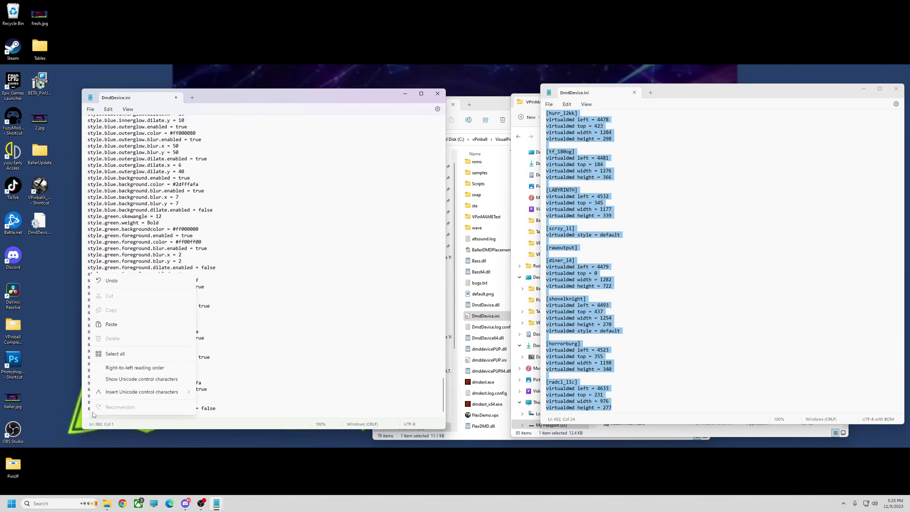
{"action": "left_click", "coordinate": [112, 327]}
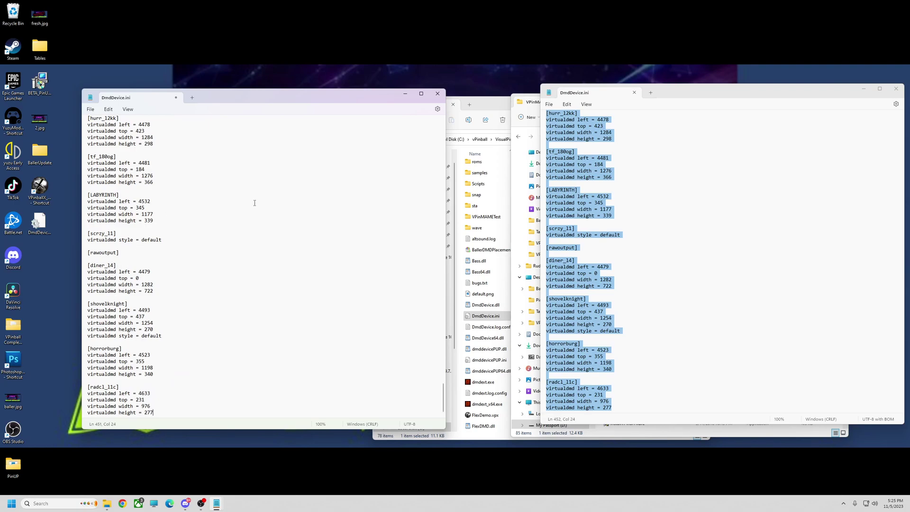
Step: Close the edited DmdDevice.ini, saving the changes
{"action": "left_click_drag", "start_coordinate": [305, 99], "coordinate": [363, 103]}
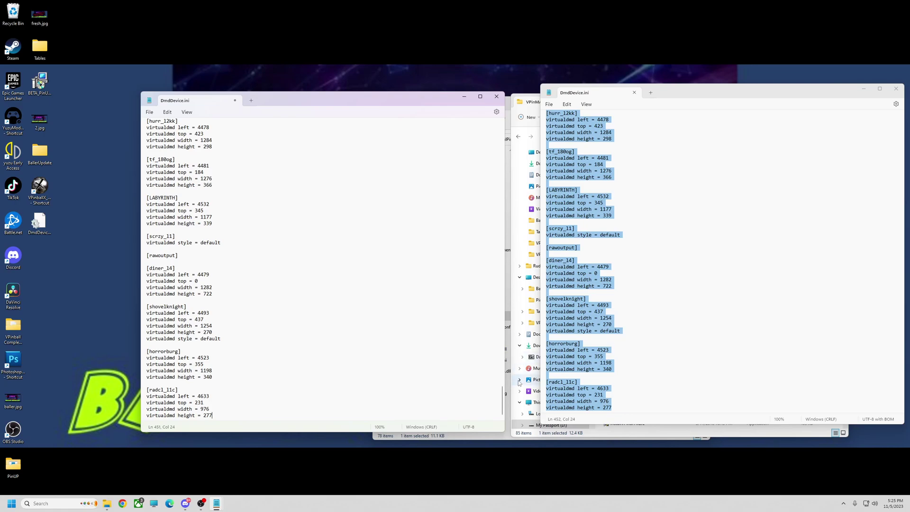
{"action": "left_click_drag", "start_coordinate": [502, 400], "coordinate": [255, 152]}
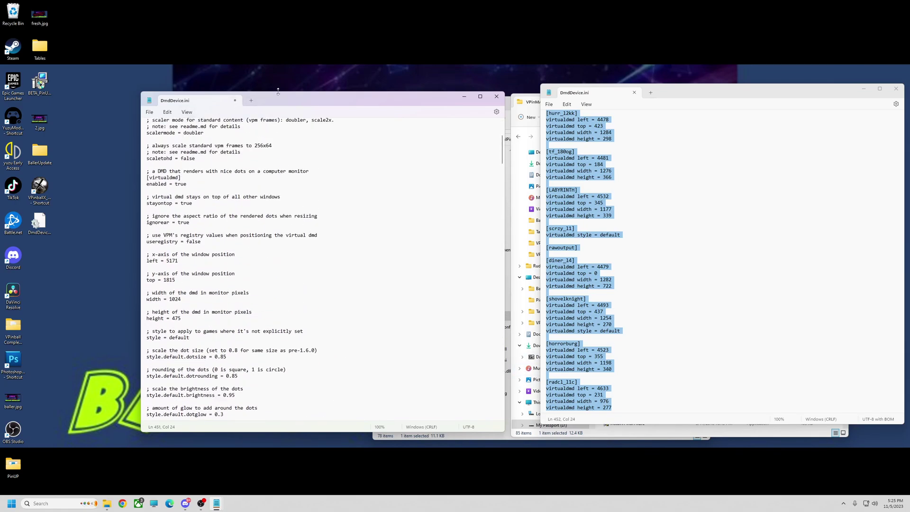
{"action": "mouse_move", "coordinate": [280, 96]}
{"action": "left_mouse_down"}
{"action": "mouse_move", "coordinate": [290, 99]}
{"action": "mouse_move", "coordinate": [281, 106]}
{"action": "left_mouse_up"}
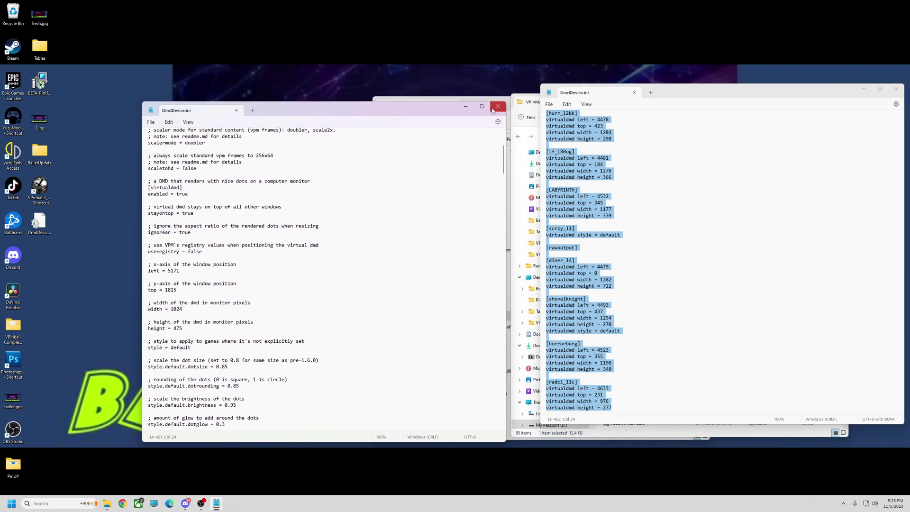
{"action": "left_click_drag", "start_coordinate": [437, 110], "coordinate": [408, 117]}
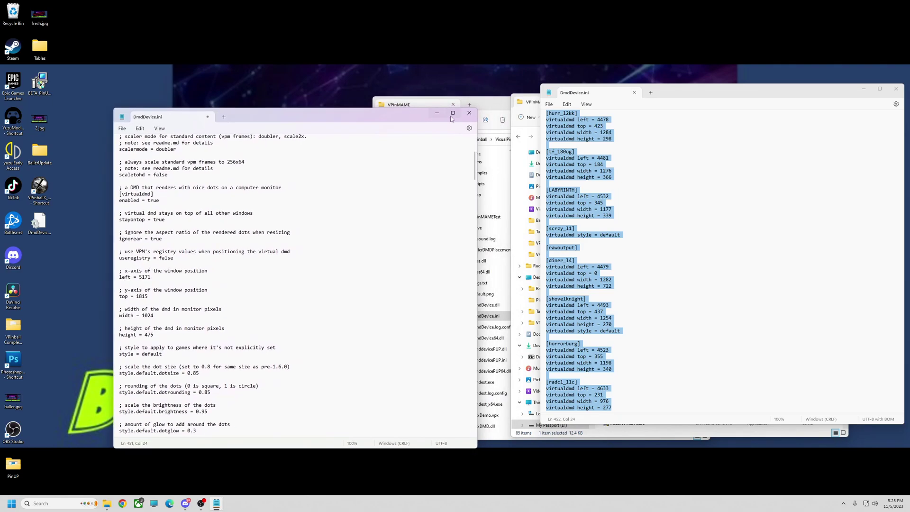
{"action": "left_click", "coordinate": [207, 117]}
{"action": "left_click", "coordinate": [251, 295]}
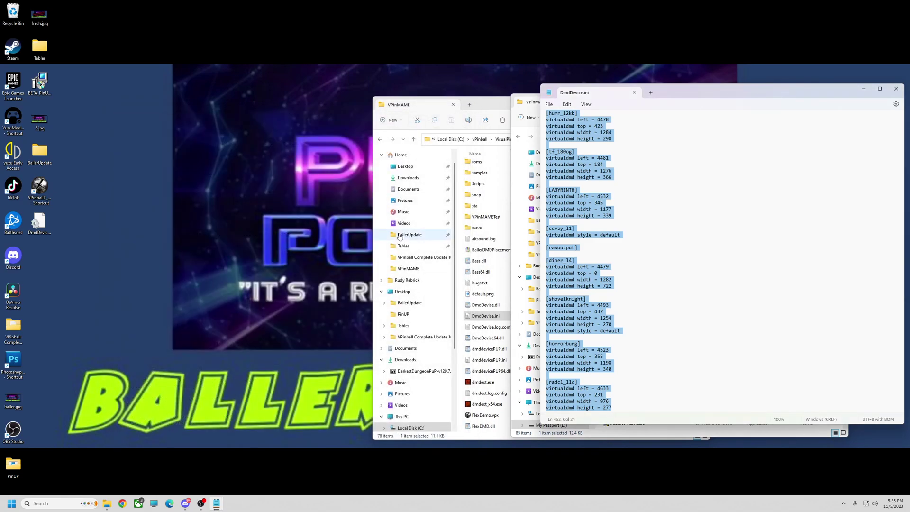
Step: Close the backup DmdDevice.ini and the D: drive VPinMAME folder window
{"action": "left_click_drag", "start_coordinate": [792, 87], "coordinate": [595, 109]}
{"action": "left_click", "coordinate": [699, 108]}
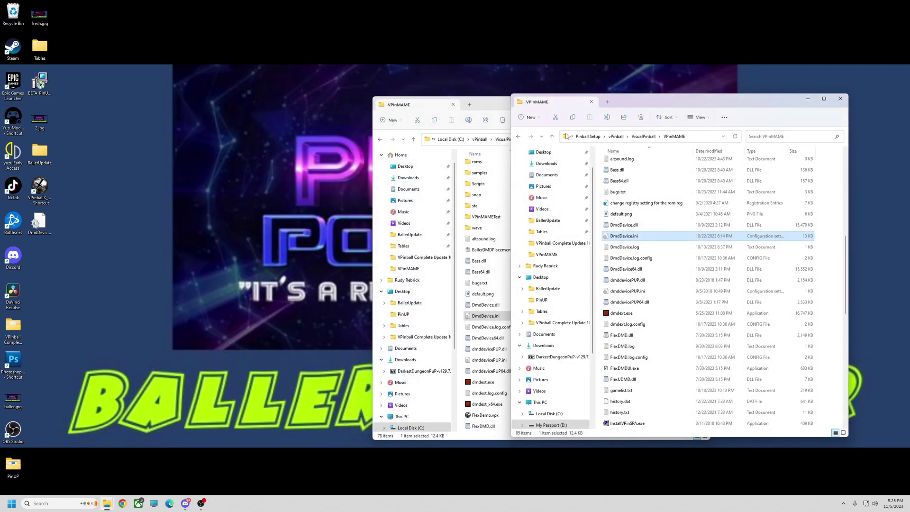
{"action": "left_click", "coordinate": [840, 99]}
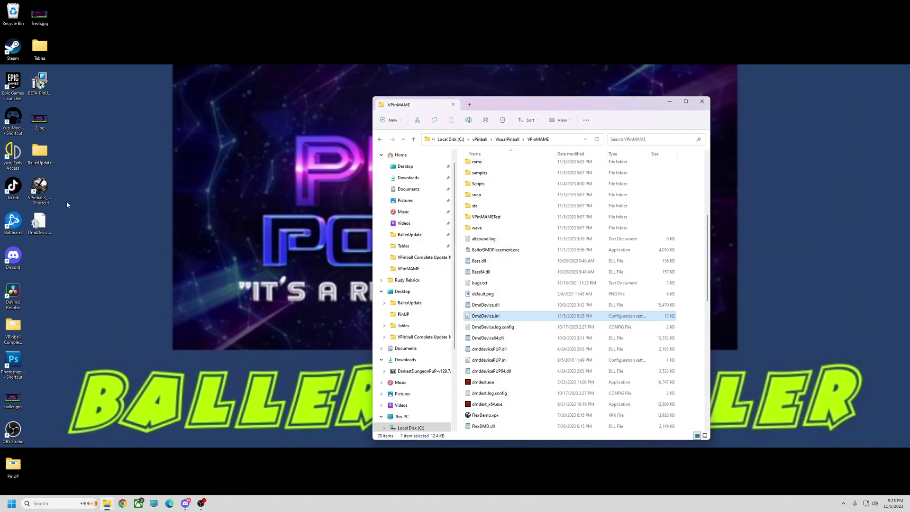
Step: Launch Visual Pinball and load Elvis (Stern 2004) from the recent files list
{"action": "double_click", "coordinate": [39, 187]}
{"action": "left_click", "coordinate": [87, 140]}
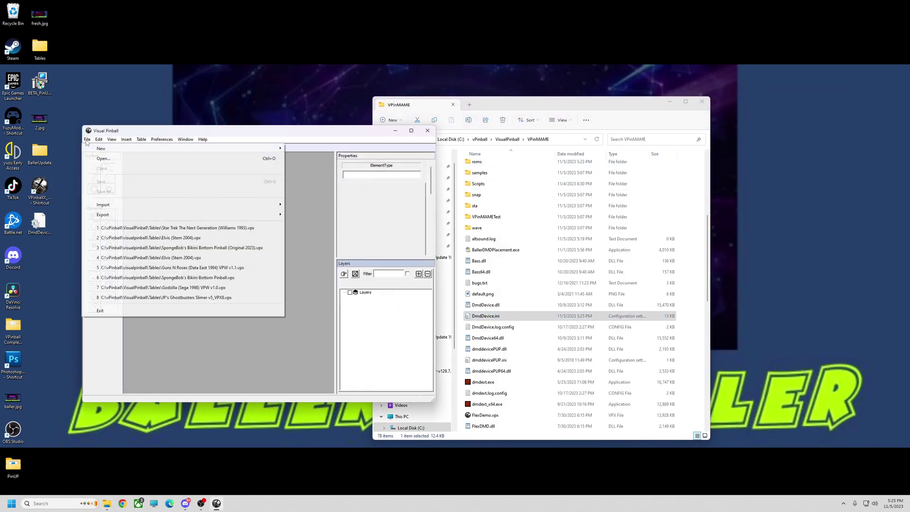
{"action": "left_click", "coordinate": [143, 238]}
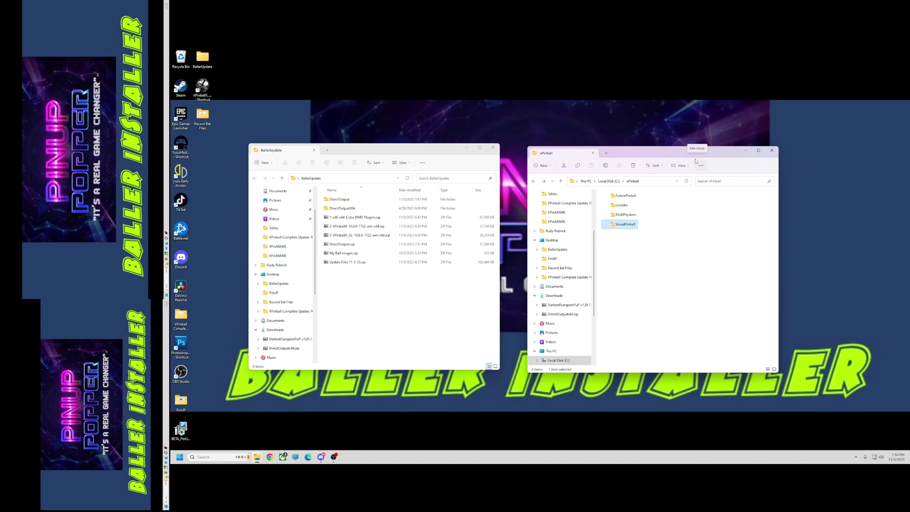
Step: Move the DirectOutput and DirectOutputX64 folders from BallerUpdate into C:\vPinball
{"action": "mouse_move", "coordinate": [638, 153]}
{"action": "left_mouse_down"}
{"action": "mouse_move", "coordinate": [614, 153]}
{"action": "mouse_move", "coordinate": [623, 150]}
{"action": "left_mouse_up"}
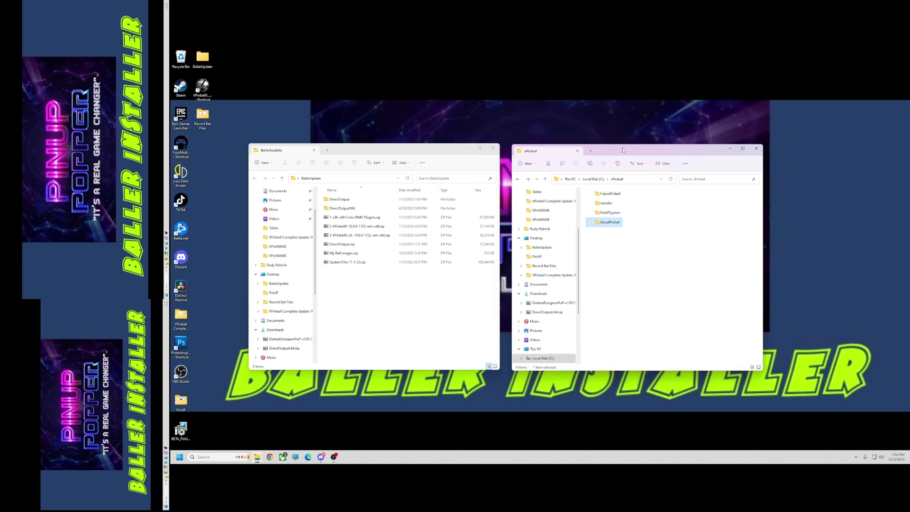
{"action": "left_click", "coordinate": [621, 258]}
{"action": "left_click", "coordinate": [334, 199]}
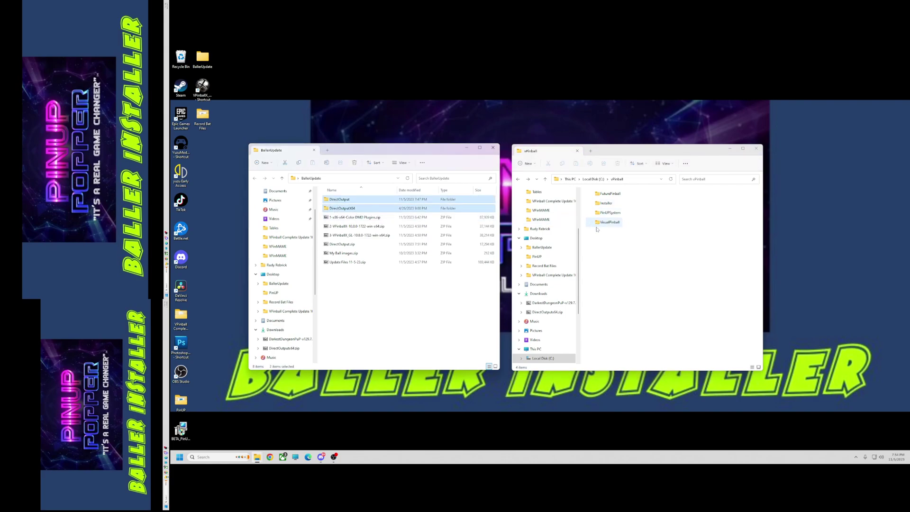
{"action": "left_click", "coordinate": [518, 179]}
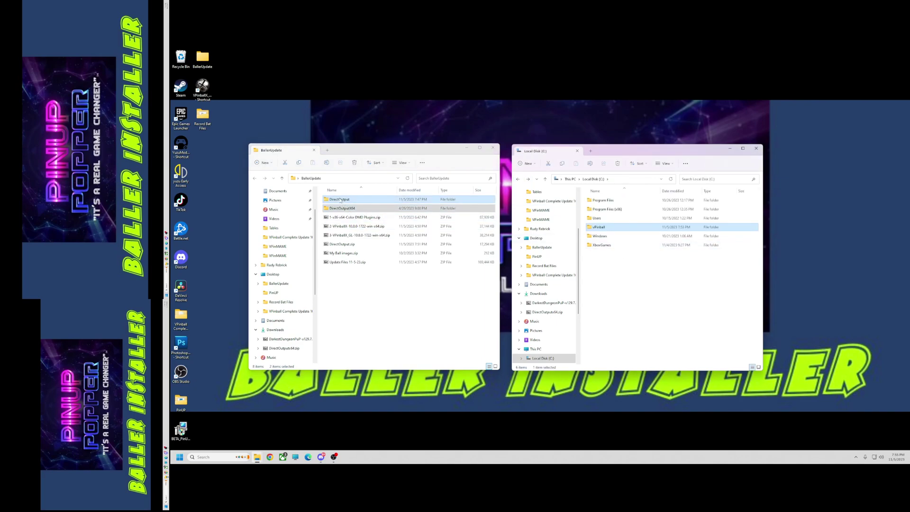
{"action": "double_click", "coordinate": [598, 228]}
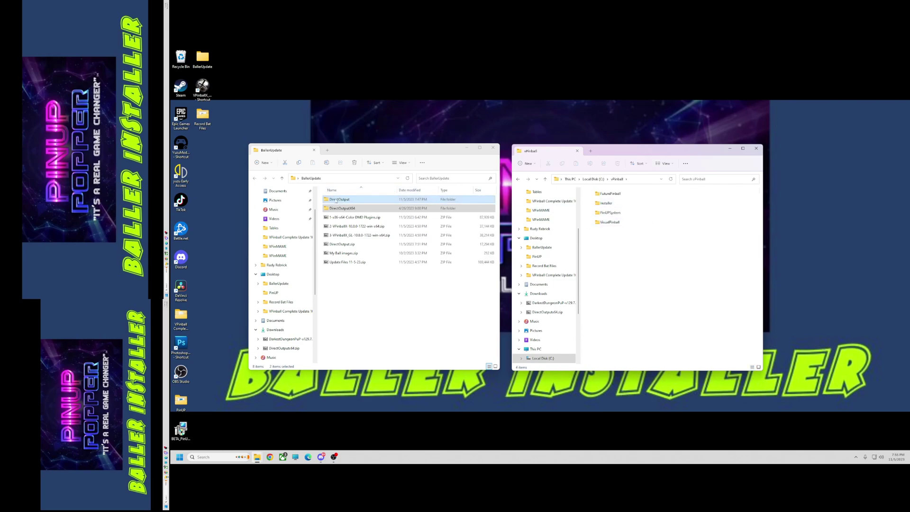
{"action": "left_click_drag", "start_coordinate": [339, 201], "coordinate": [624, 269]}
{"action": "left_click", "coordinate": [616, 254]}
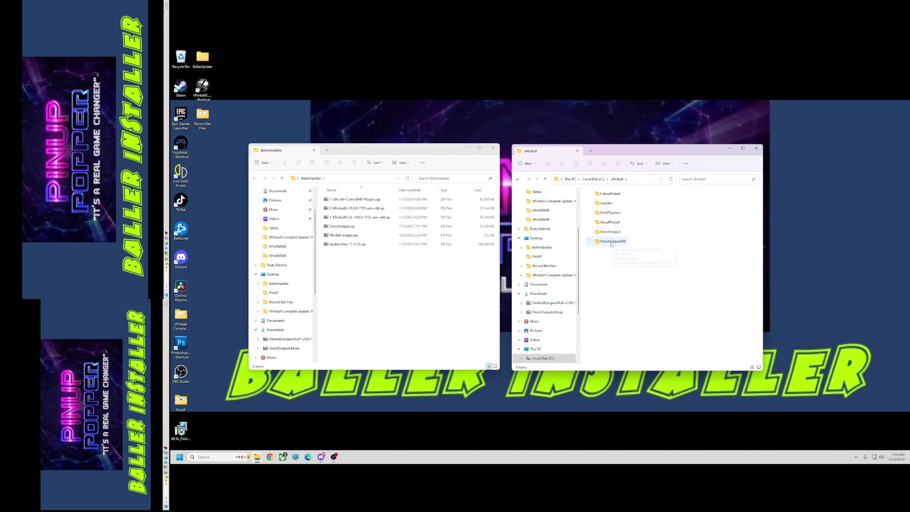
Step: Close the BallerUpdate window and open a new This PC window on the left
{"action": "left_click", "coordinate": [493, 148]}
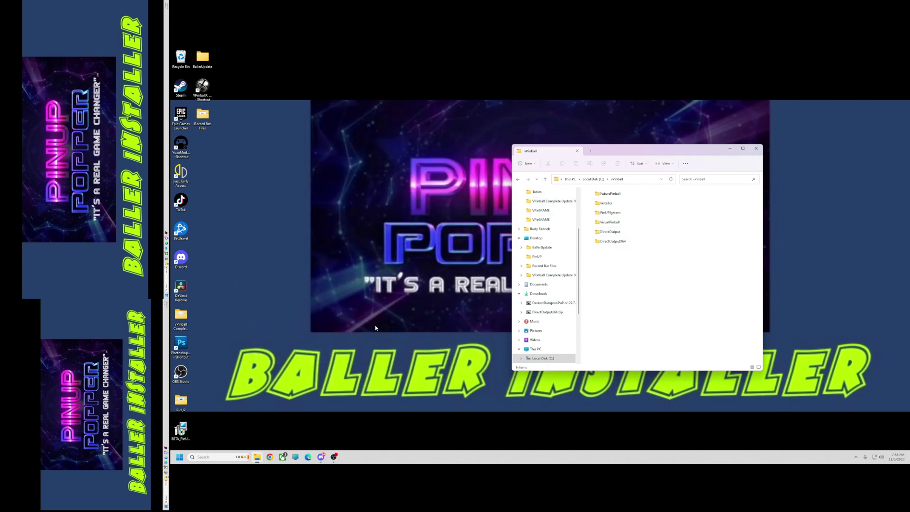
{"action": "left_click", "coordinate": [295, 457]}
{"action": "left_click_drag", "start_coordinate": [635, 152], "coordinate": [356, 152]}
Step: Create a DirectOutput shortcut inside C:\vPinball\VisualPinball\Tables\plugins
{"action": "double_click", "coordinate": [342, 205]}
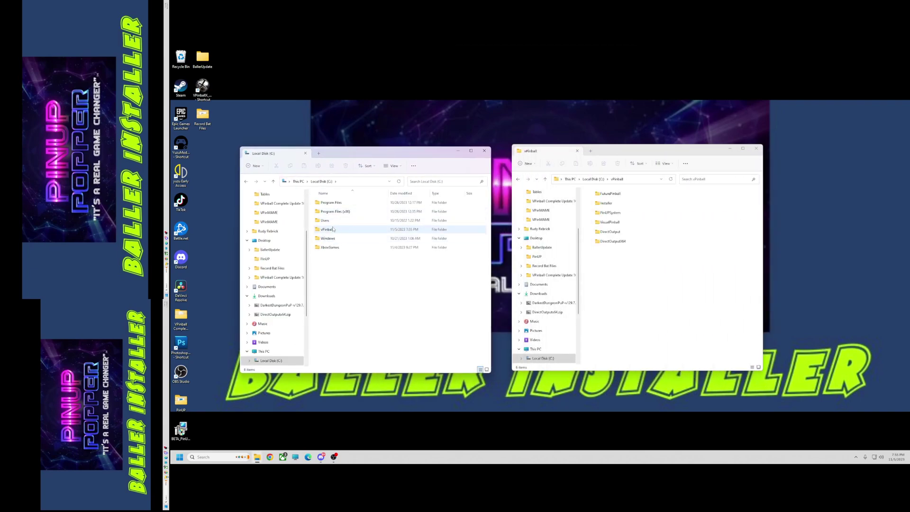
{"action": "double_click", "coordinate": [327, 230]}
{"action": "double_click", "coordinate": [338, 243]}
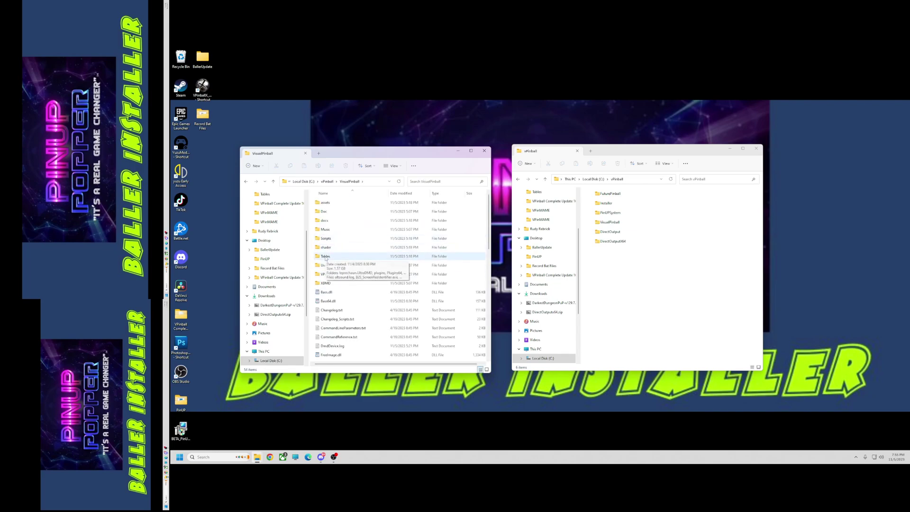
{"action": "double_click", "coordinate": [326, 257]}
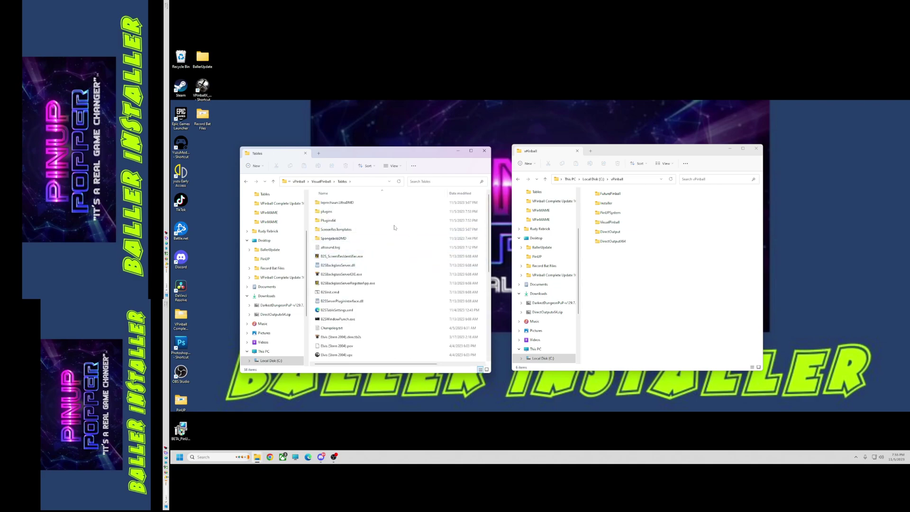
{"action": "double_click", "coordinate": [325, 212]}
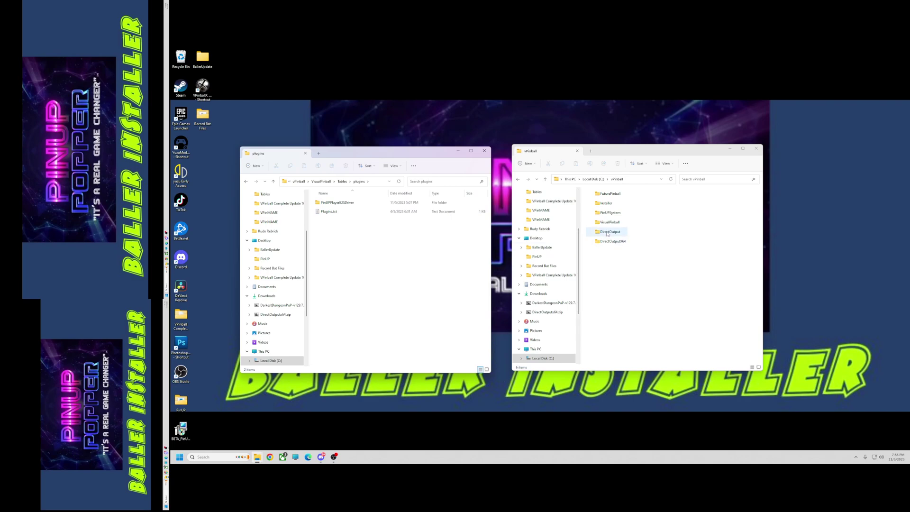
{"action": "left_click_drag", "start_coordinate": [607, 233], "coordinate": [393, 264]}
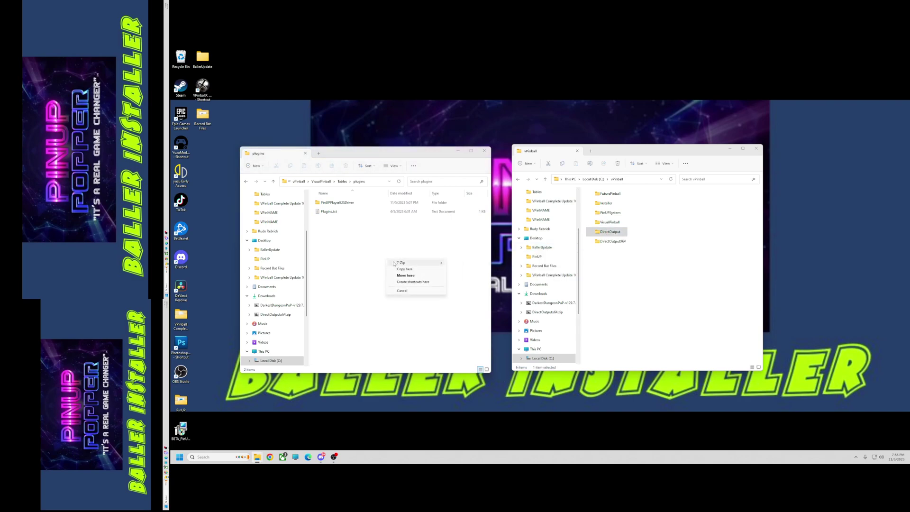
{"action": "left_click", "coordinate": [411, 282]}
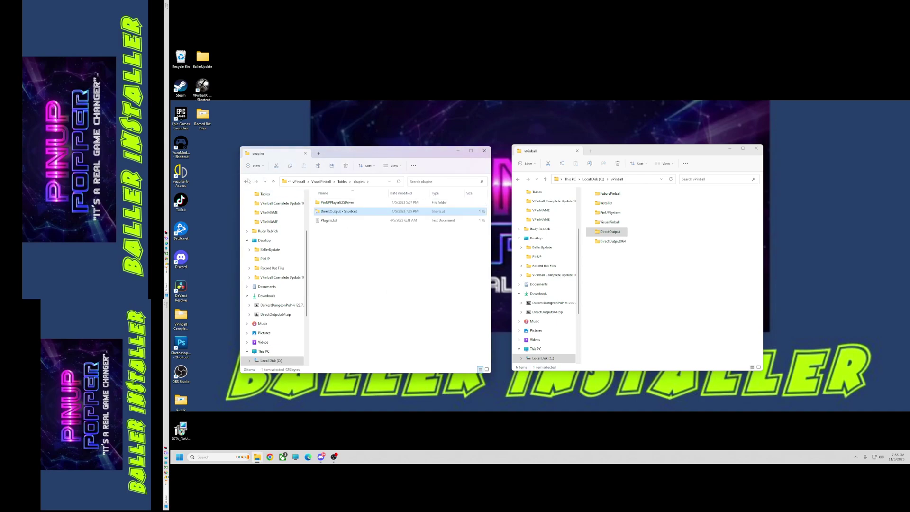
Step: Create a DirectOutputX64 shortcut inside the Tables\Plugins64 folder
{"action": "left_click", "coordinate": [247, 181]}
{"action": "double_click", "coordinate": [329, 223]}
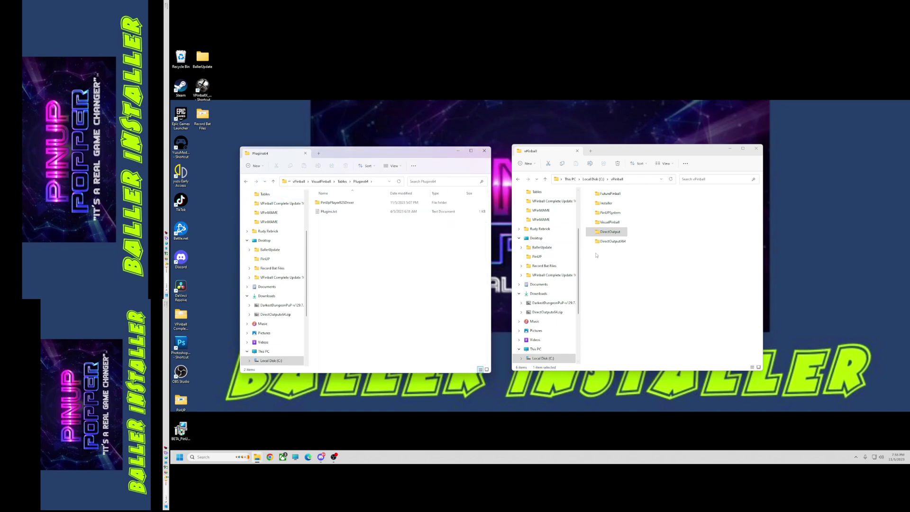
{"action": "left_click_drag", "start_coordinate": [613, 242], "coordinate": [376, 276]}
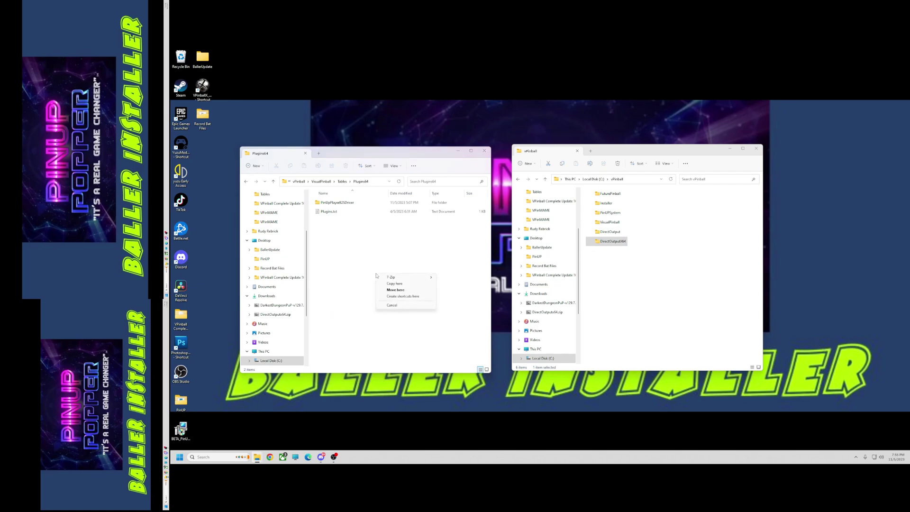
{"action": "left_click", "coordinate": [402, 297]}
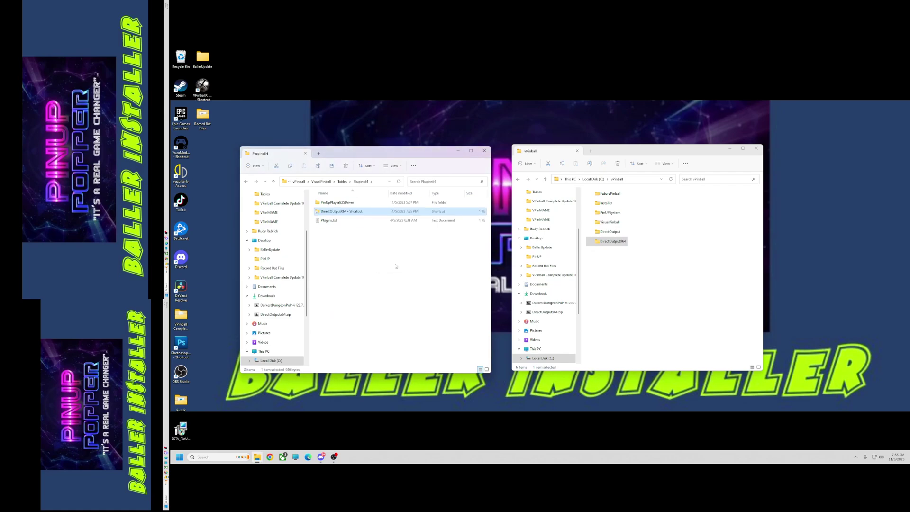
Step: Close the Plugins64 window and relaunch Visual Pinball
{"action": "left_click_drag", "start_coordinate": [454, 157], "coordinate": [487, 159]}
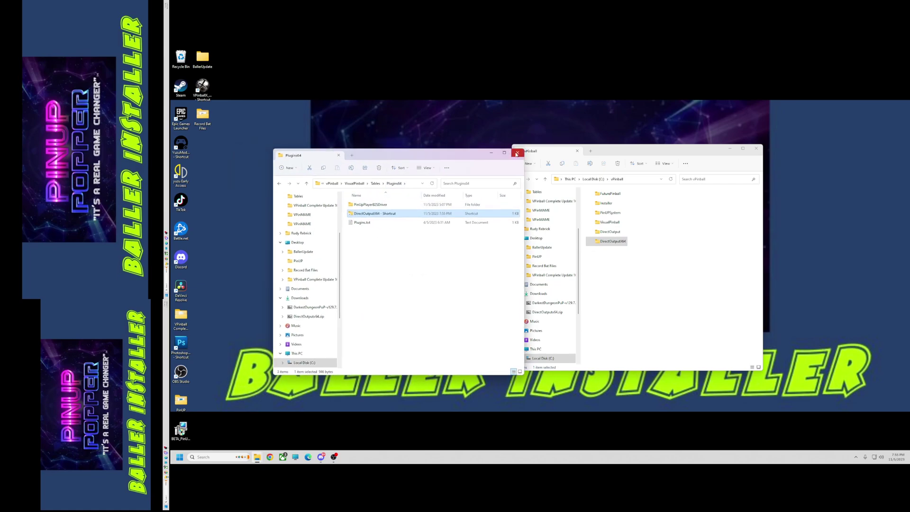
{"action": "left_click", "coordinate": [516, 154]}
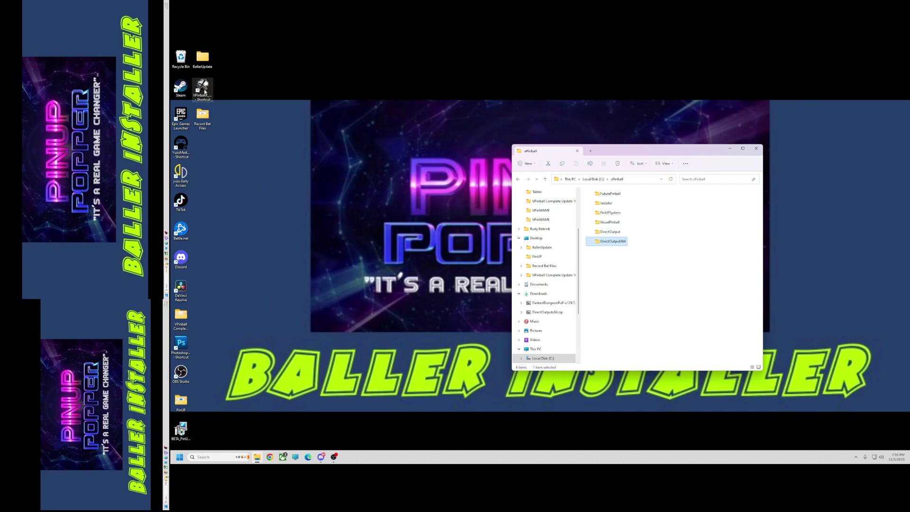
{"action": "double_click", "coordinate": [205, 92]}
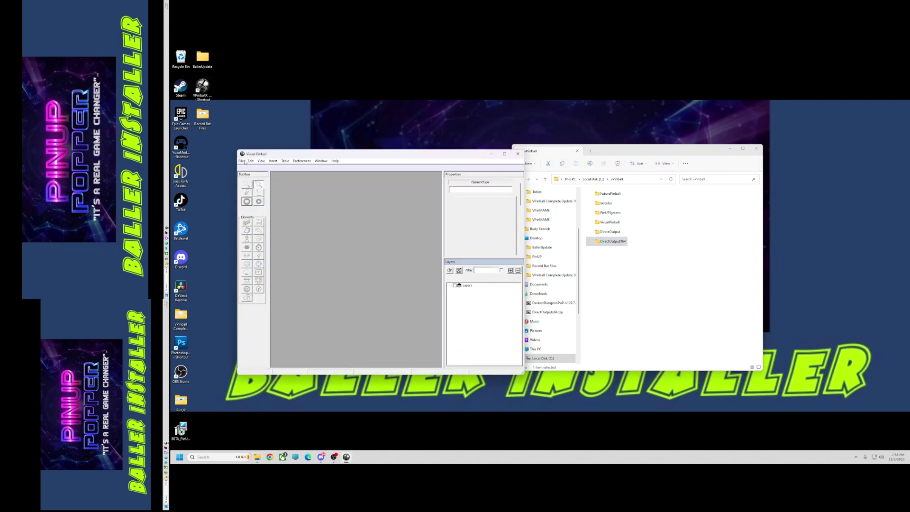
Step: Load the recent Elvis (Stern 2004).vpx table and start playing it
{"action": "left_click", "coordinate": [241, 161]}
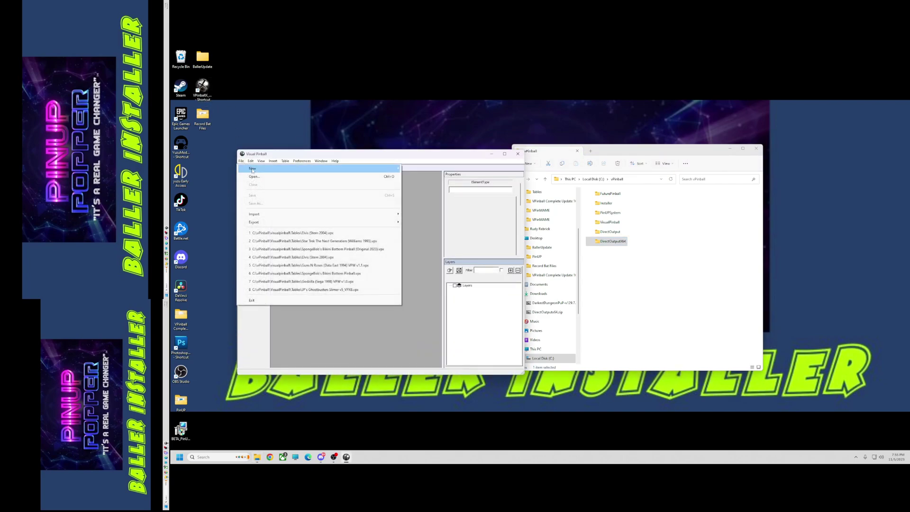
{"action": "left_click", "coordinate": [301, 234]}
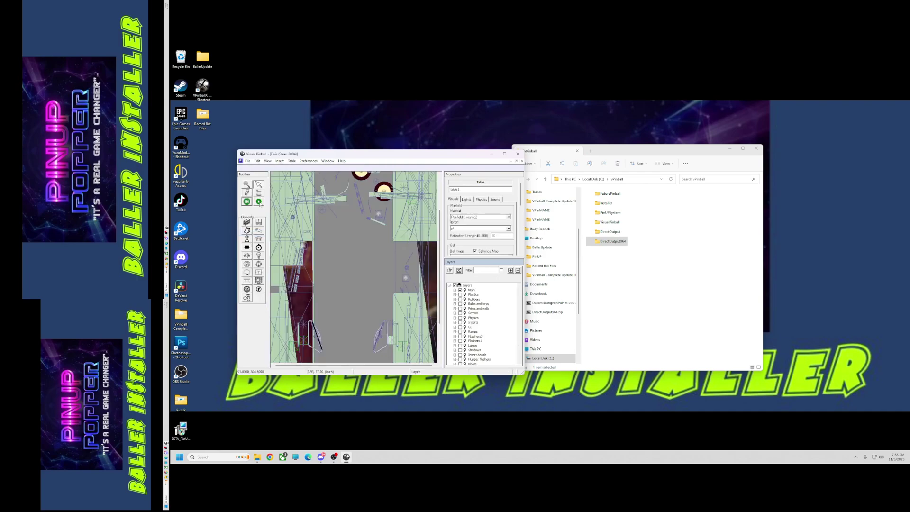
{"action": "left_click", "coordinate": [259, 202]}
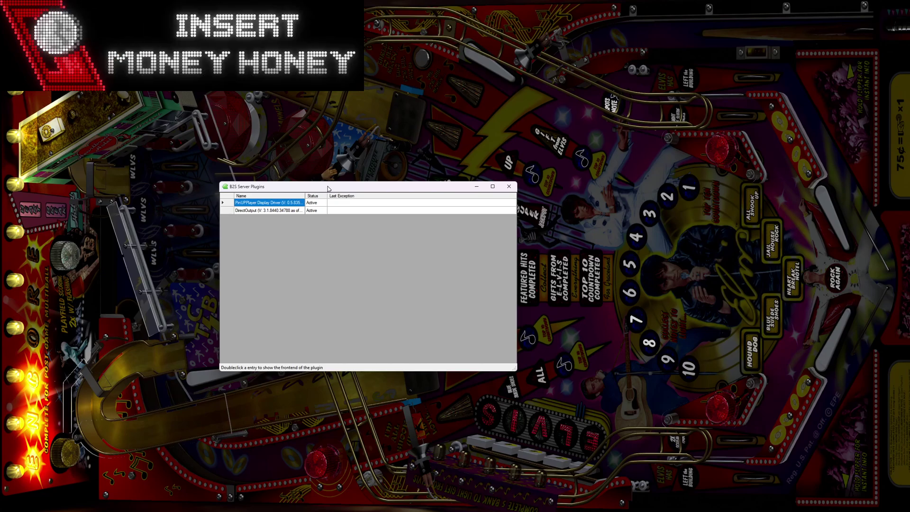
Step: Drag the B2S Server Plugins window off to the right so the color DMD shows
{"action": "left_click_drag", "start_coordinate": [328, 189], "coordinate": [325, 185]}
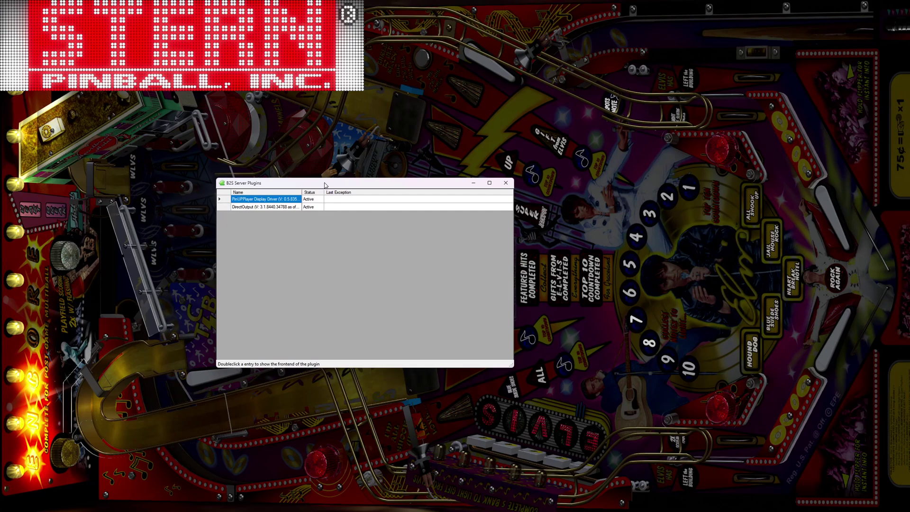
{"action": "left_click_drag", "start_coordinate": [325, 185], "coordinate": [909, 191]}
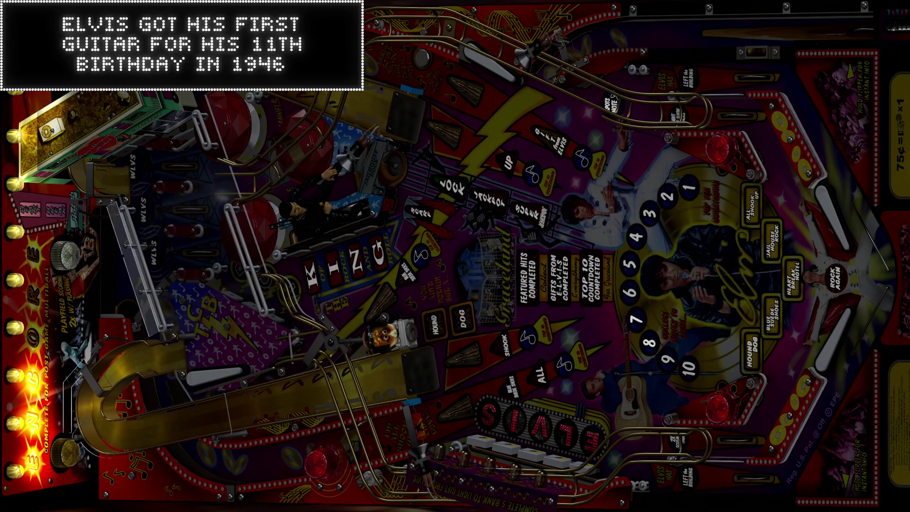
Step: Quit the Elvis game, close the editor, and enlarge the Tables window on the left
{"action": "key", "text": "q"}
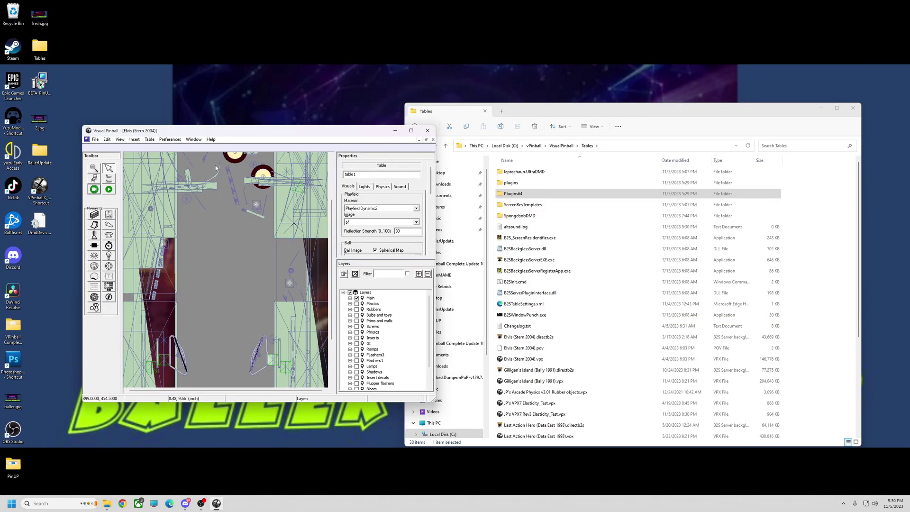
{"action": "left_click", "coordinate": [429, 131]}
{"action": "left_click_drag", "start_coordinate": [585, 110], "coordinate": [396, 86]}
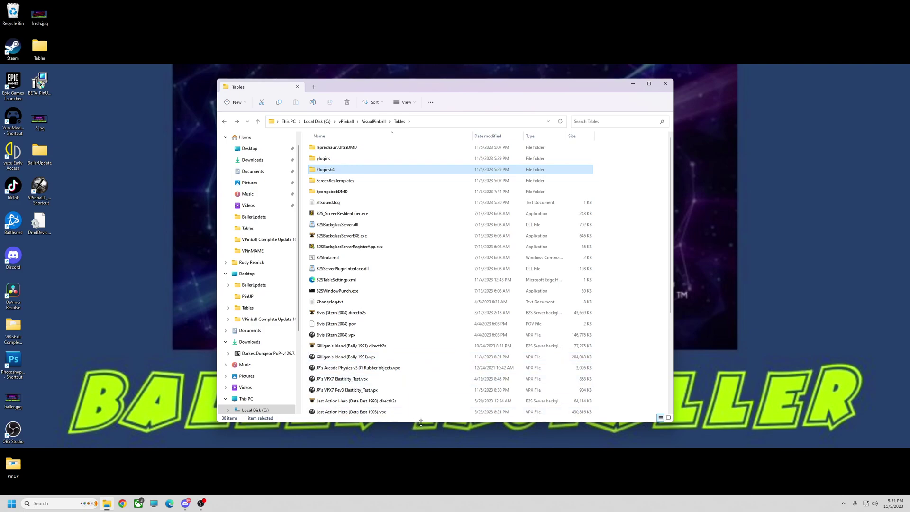
{"action": "left_click_drag", "start_coordinate": [421, 422], "coordinate": [419, 442]}
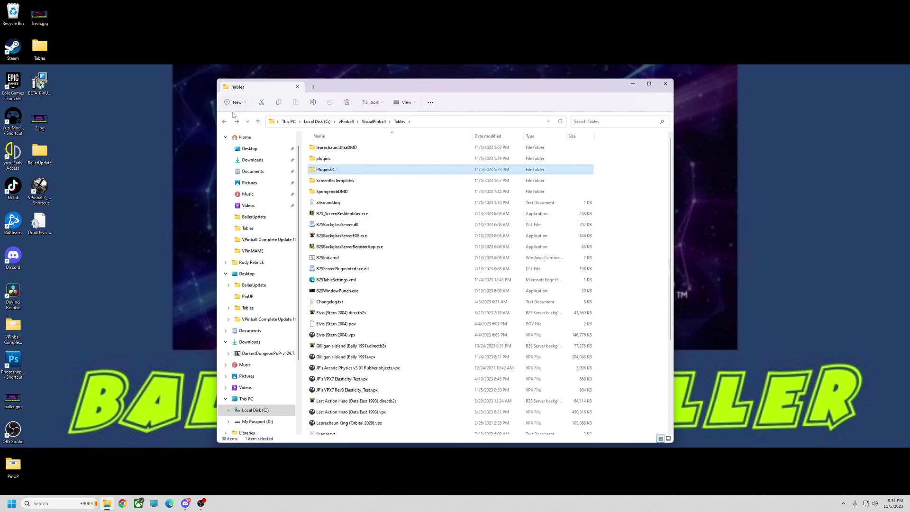
{"action": "left_click_drag", "start_coordinate": [373, 91], "coordinate": [296, 89]}
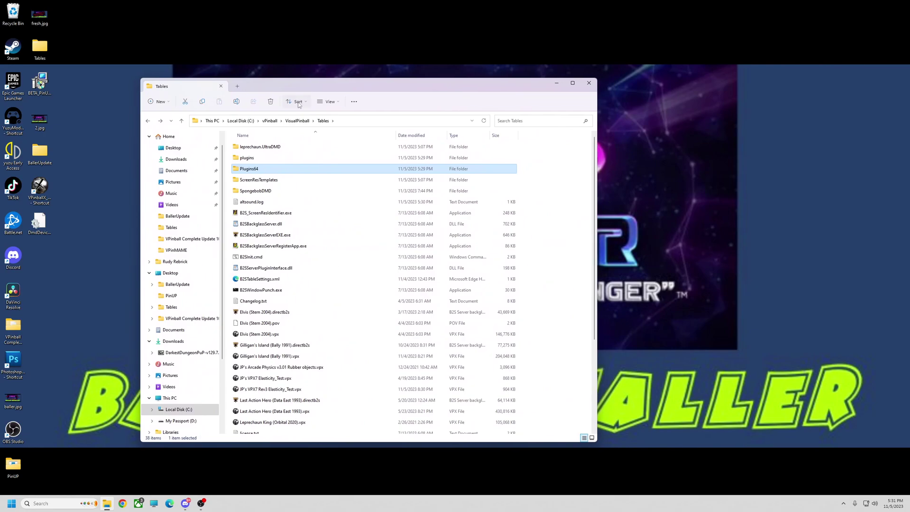
Step: Open a second This PC window on the right and enter My Passport (D:)
{"action": "left_click", "coordinate": [154, 502]}
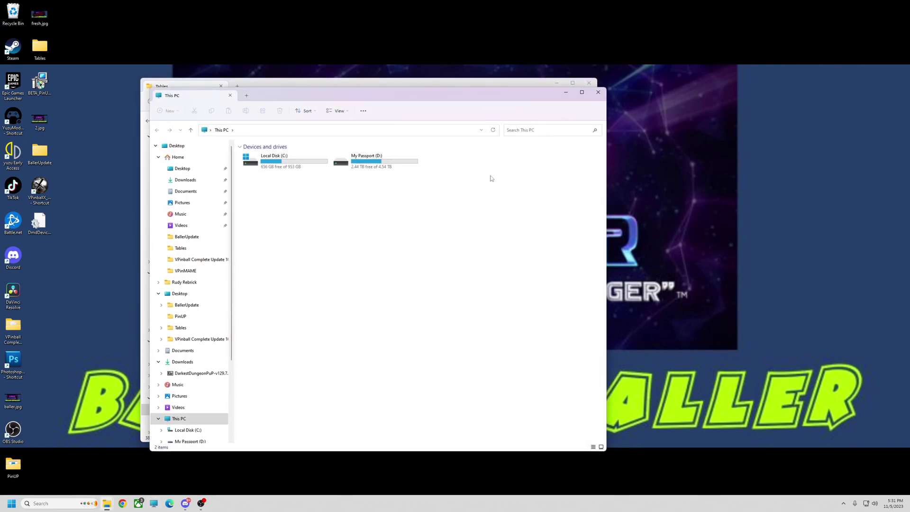
{"action": "left_click_drag", "start_coordinate": [396, 89], "coordinate": [728, 102]}
{"action": "double_click", "coordinate": [678, 164]}
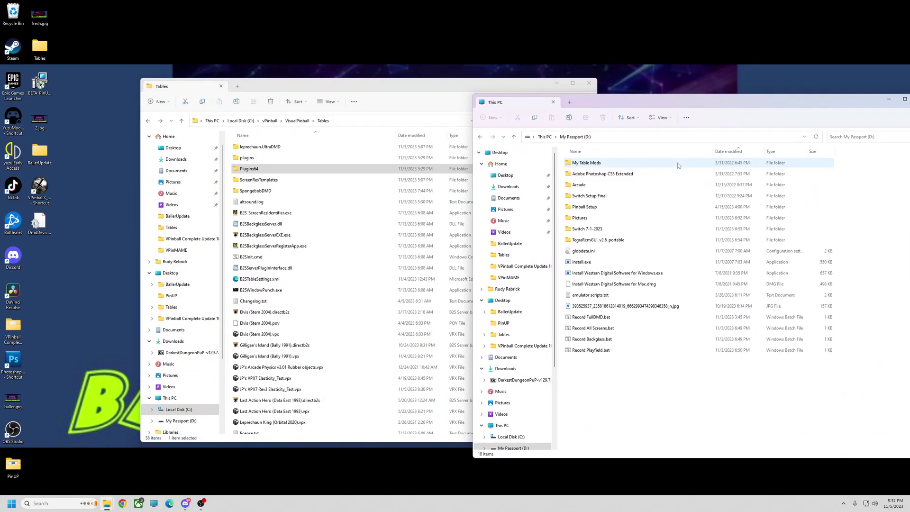
{"action": "right_click", "coordinate": [679, 165]}
{"action": "left_click", "coordinate": [656, 143]}
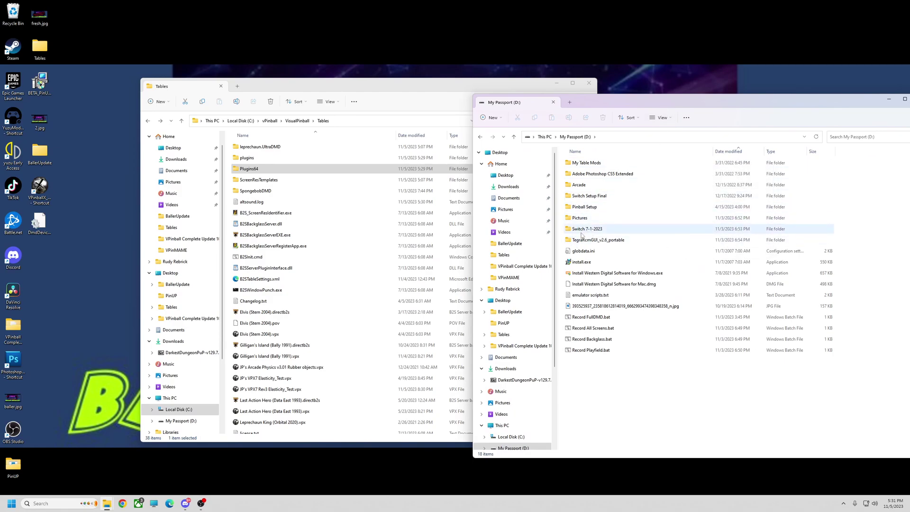
Step: Browse to D:\Pinball Setup\vPinball\VisualPinball\VPinMAME and enlarge that window
{"action": "double_click", "coordinate": [584, 207]}
{"action": "left_click", "coordinate": [581, 196]}
{"action": "double_click", "coordinate": [581, 197]}
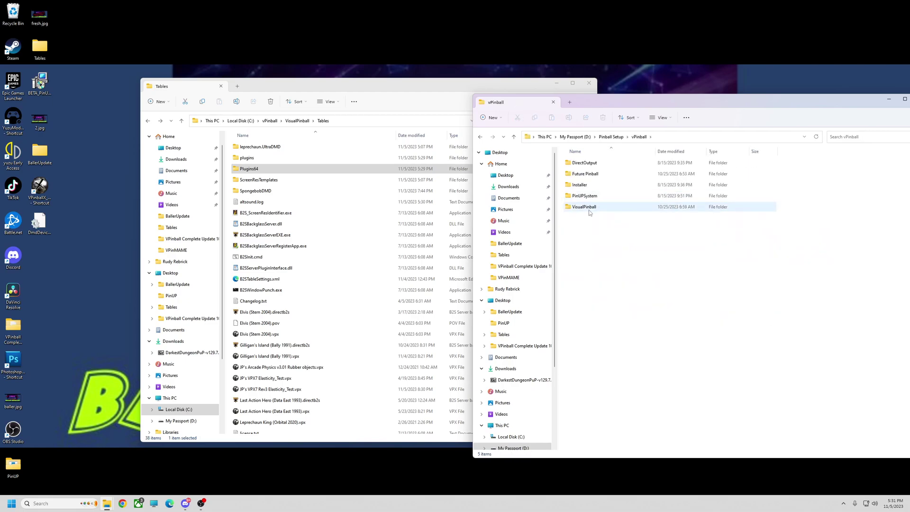
{"action": "double_click", "coordinate": [580, 207]}
{"action": "double_click", "coordinate": [581, 252]}
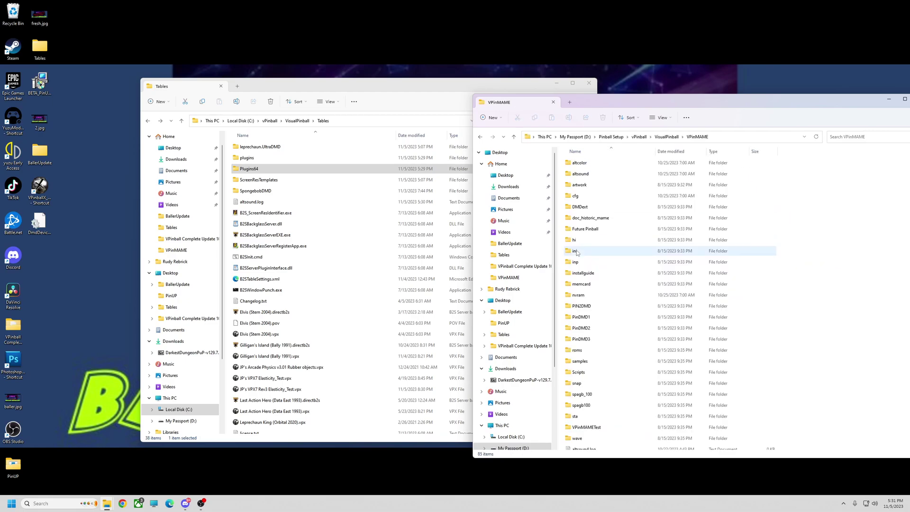
{"action": "left_click_drag", "start_coordinate": [704, 101], "coordinate": [604, 97]}
{"action": "left_click_drag", "start_coordinate": [826, 190], "coordinate": [825, 400]}
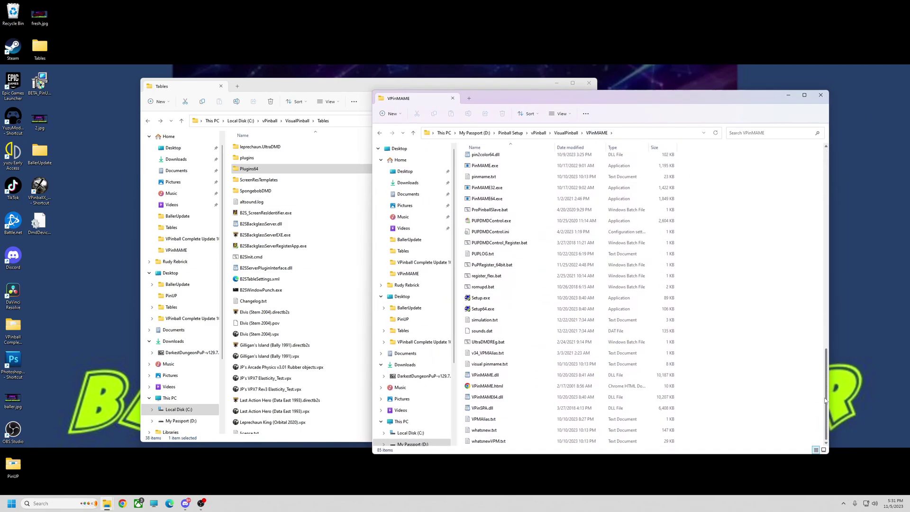
Step: View the backup VPMAlias.txt in Notepad, then close all its tabs and Notepad
{"action": "left_click", "coordinate": [481, 420]}
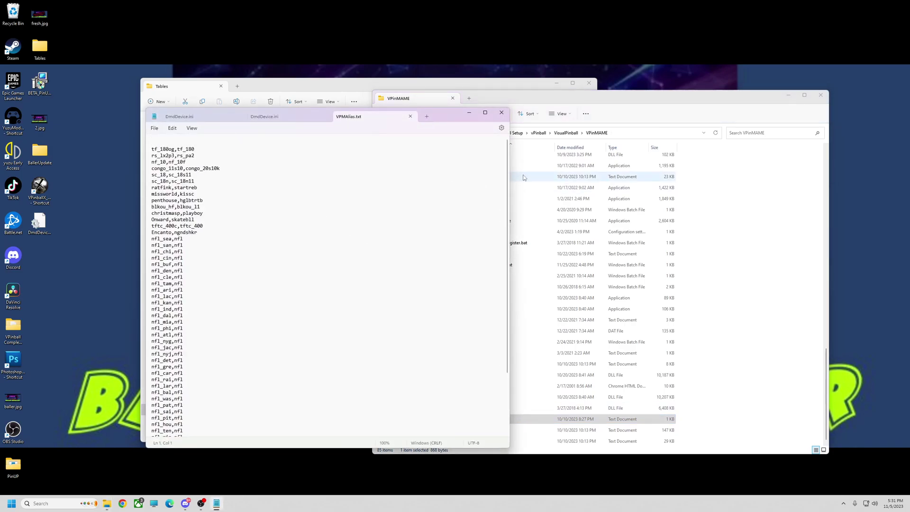
{"action": "scroll", "coordinate": [505, 230], "scroll_direction": "down", "scroll_amount": 15}
{"action": "scroll", "coordinate": [505, 230], "scroll_direction": "up", "scroll_amount": 4}
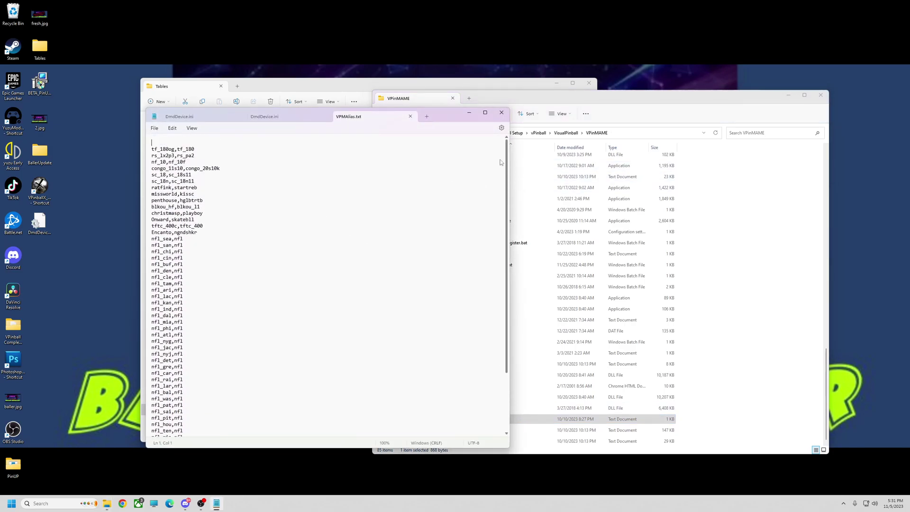
{"action": "left_click", "coordinate": [411, 116]}
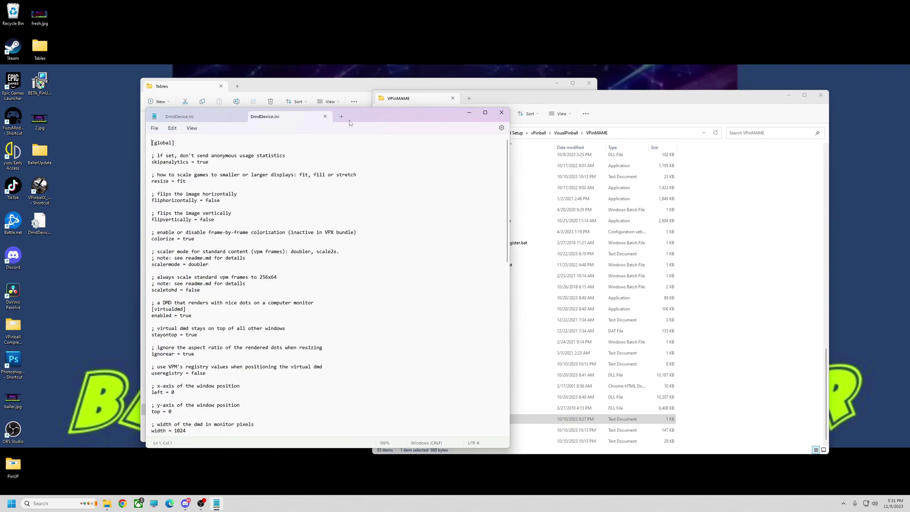
{"action": "left_click", "coordinate": [324, 118]}
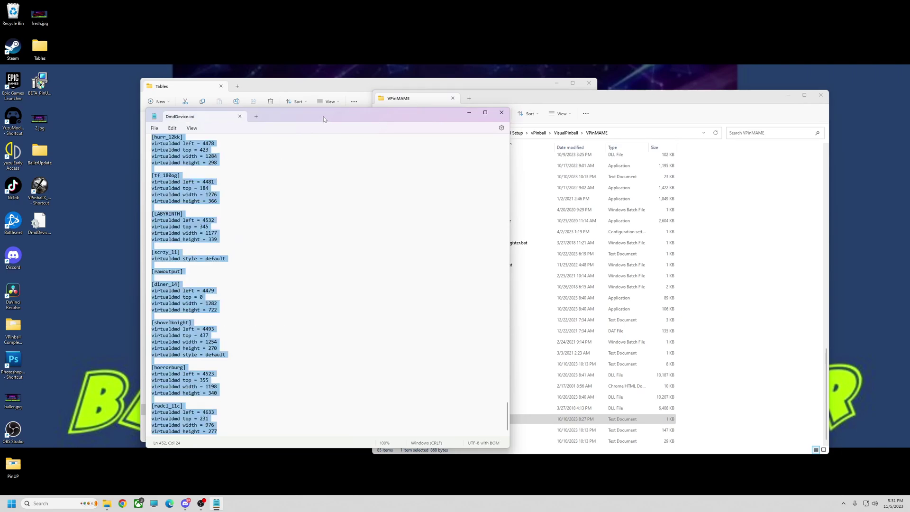
{"action": "left_click", "coordinate": [240, 116]}
{"action": "left_click_drag", "start_coordinate": [346, 86], "coordinate": [299, 86]}
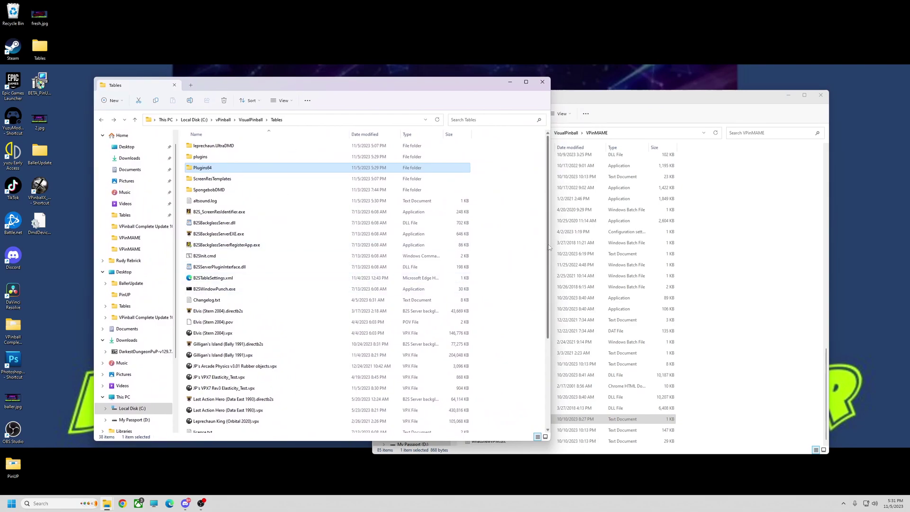
Step: Open C:\vPinball\VisualPinball\VPinMAME and check the new install's VPMAlias.txt contents
{"action": "left_click", "coordinate": [101, 120]}
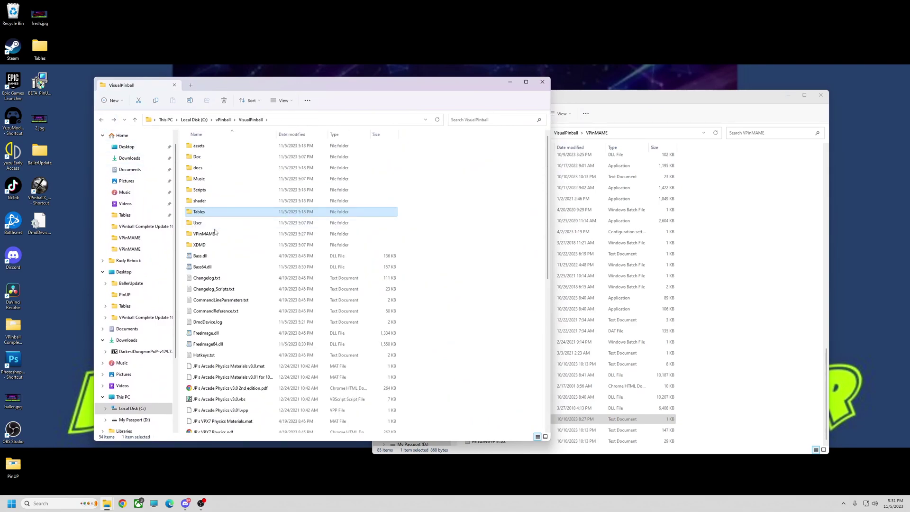
{"action": "double_click", "coordinate": [216, 233]}
{"action": "scroll", "coordinate": [219, 340], "scroll_direction": "down", "scroll_amount": 3}
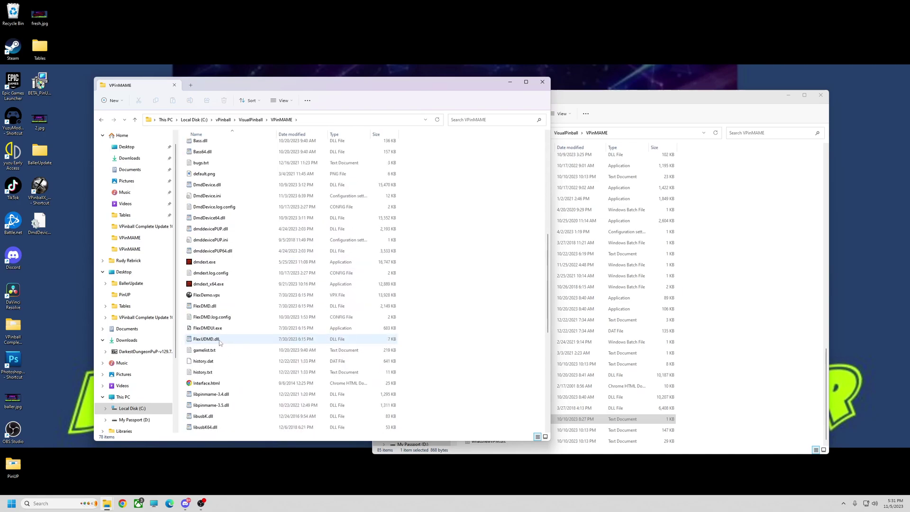
{"action": "scroll", "coordinate": [219, 340], "scroll_direction": "up", "scroll_amount": 3}
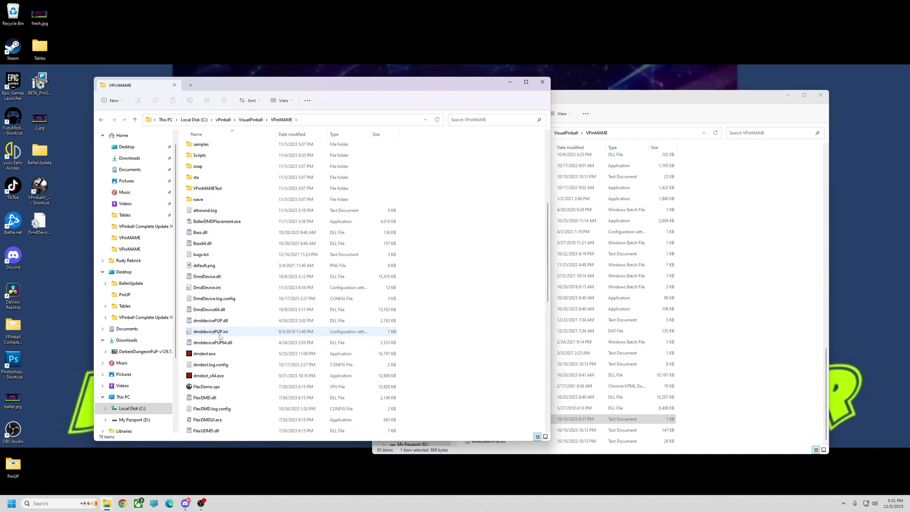
{"action": "scroll", "coordinate": [219, 336], "scroll_direction": "down", "scroll_amount": 10}
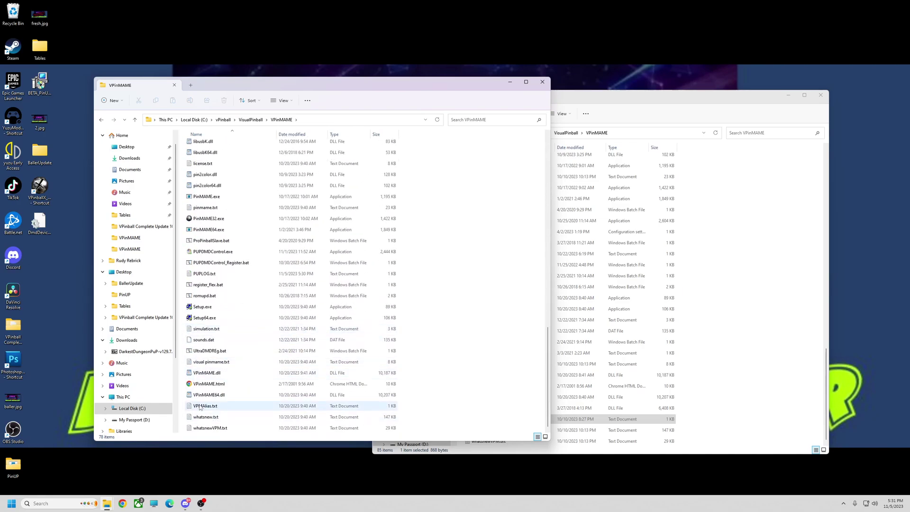
{"action": "double_click", "coordinate": [204, 406]}
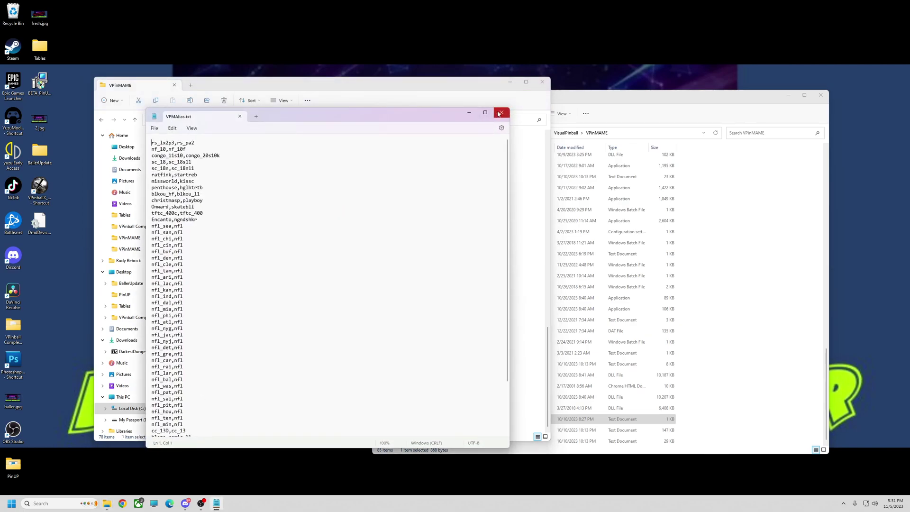
{"action": "left_click", "coordinate": [501, 113]}
Step: Drag the old VPMAlias.txt from the D: backup in and replace the existing file
{"action": "left_click", "coordinate": [484, 419]}
{"action": "left_click_drag", "start_coordinate": [484, 419], "coordinate": [251, 418]}
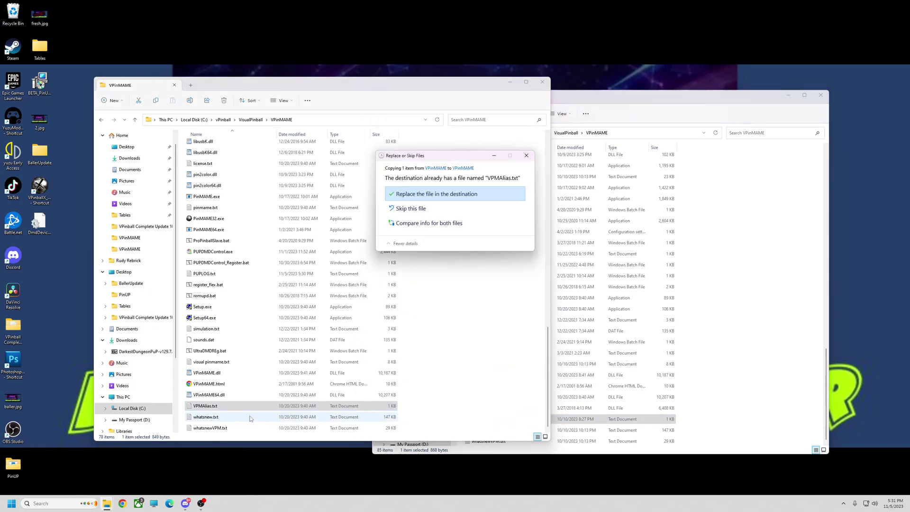
{"action": "left_click", "coordinate": [415, 194]}
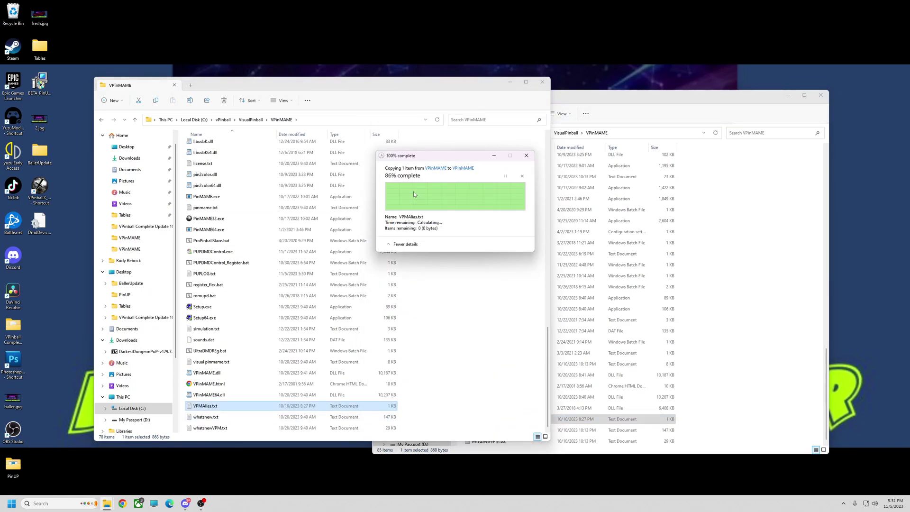
{"action": "left_click_drag", "start_coordinate": [645, 98], "coordinate": [644, 89]}
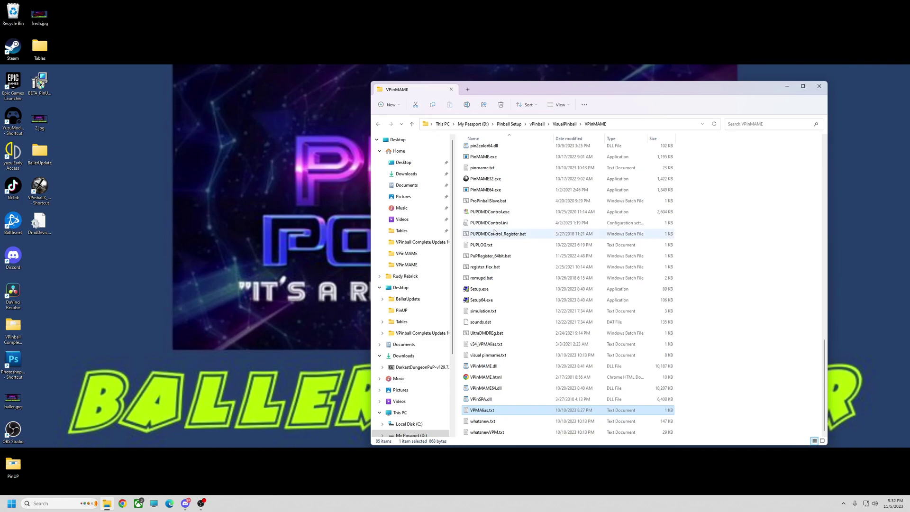
{"action": "left_click_drag", "start_coordinate": [534, 93], "coordinate": [509, 102]}
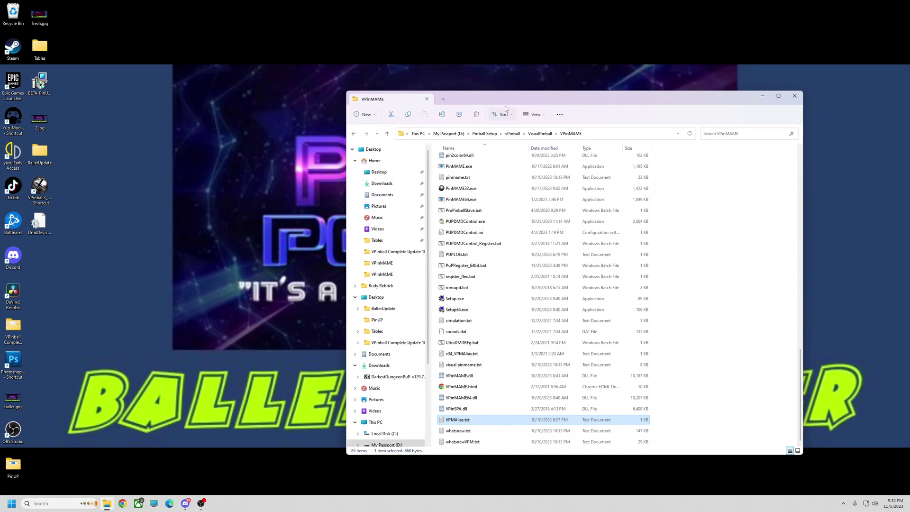